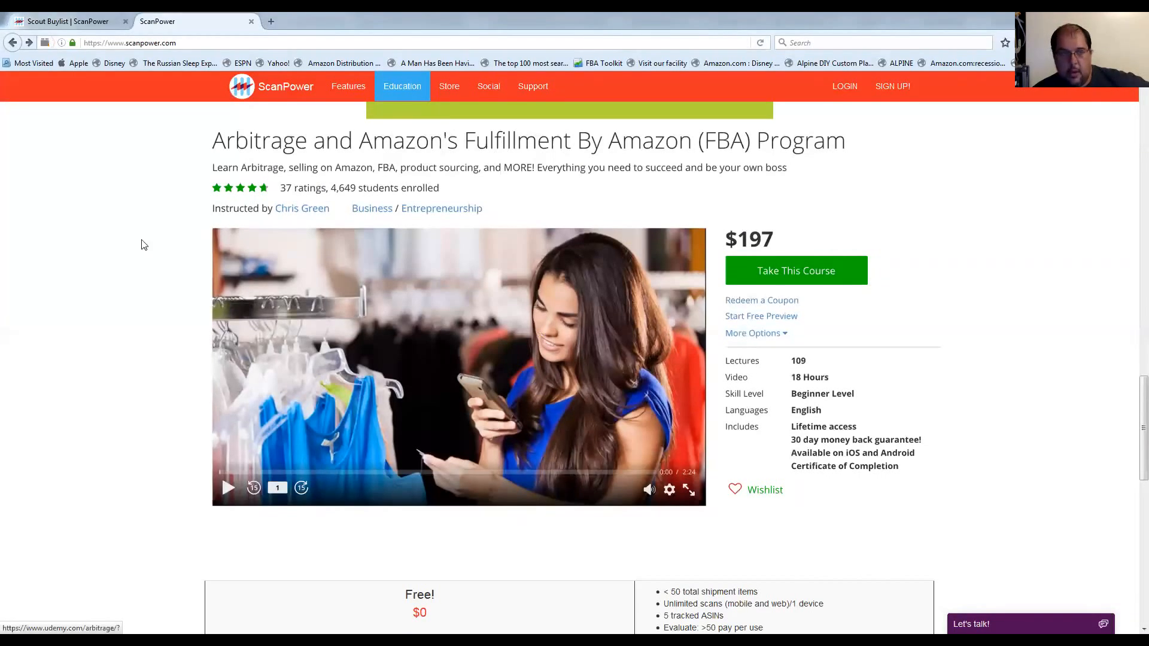
Review the subscription plans and prices on the ScanPower homepage, checking the Scout buylist in between.
scroll(183, 311, "down", 3)
scroll(182, 310, "down", 6)
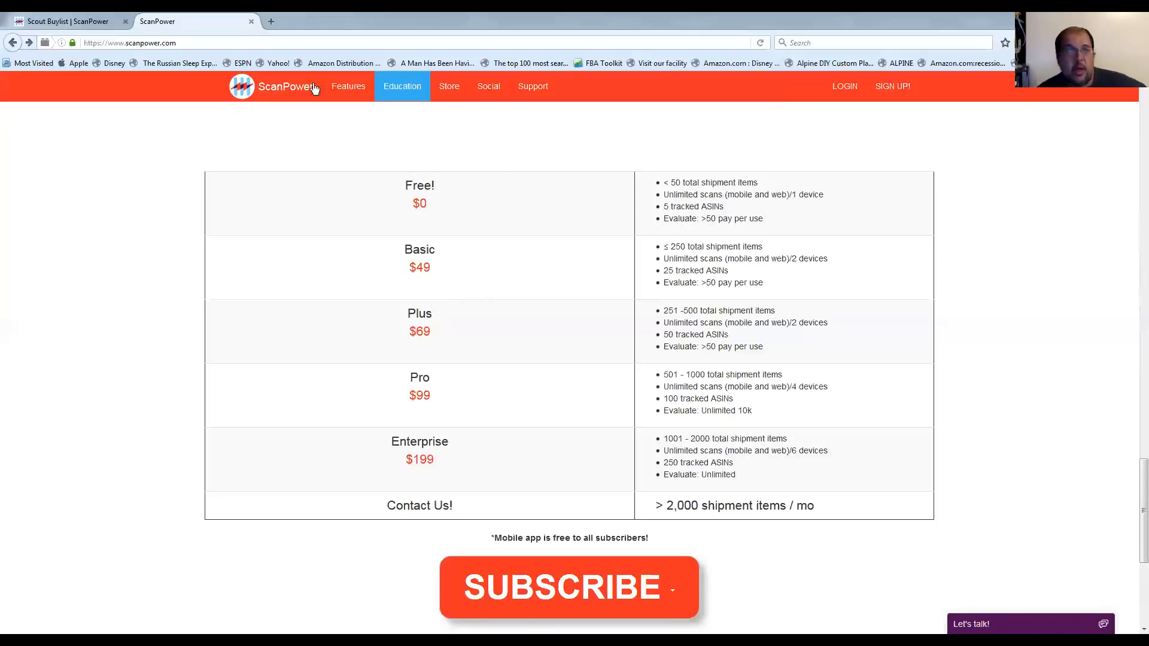
left_click(79, 20)
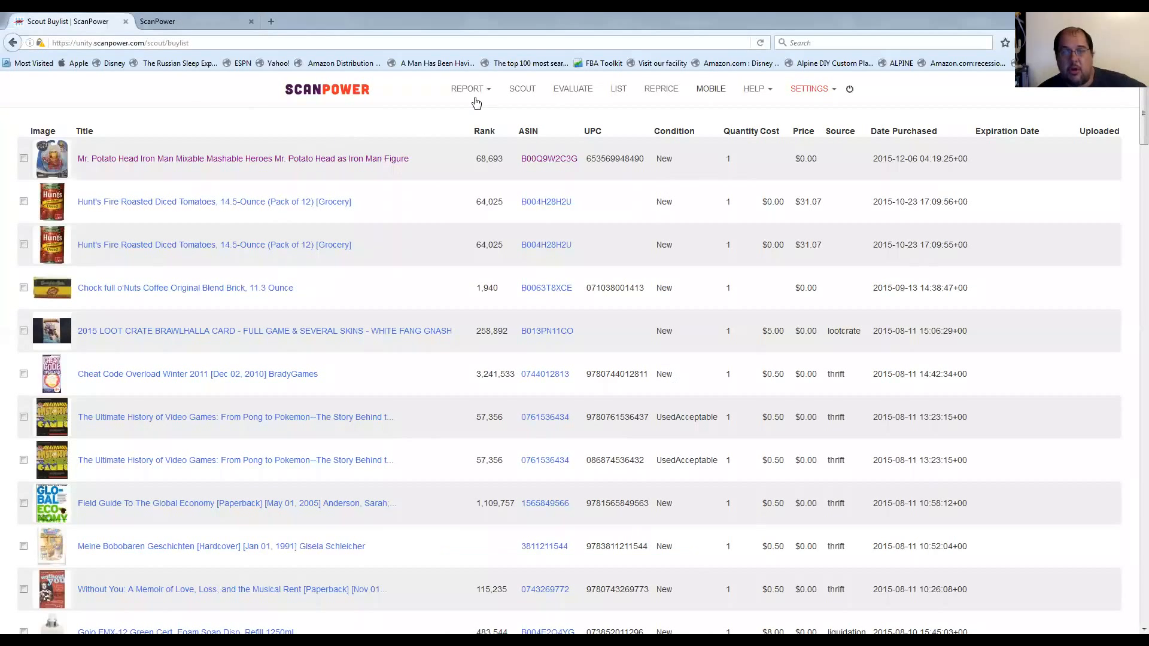
mouse_move(467, 91)
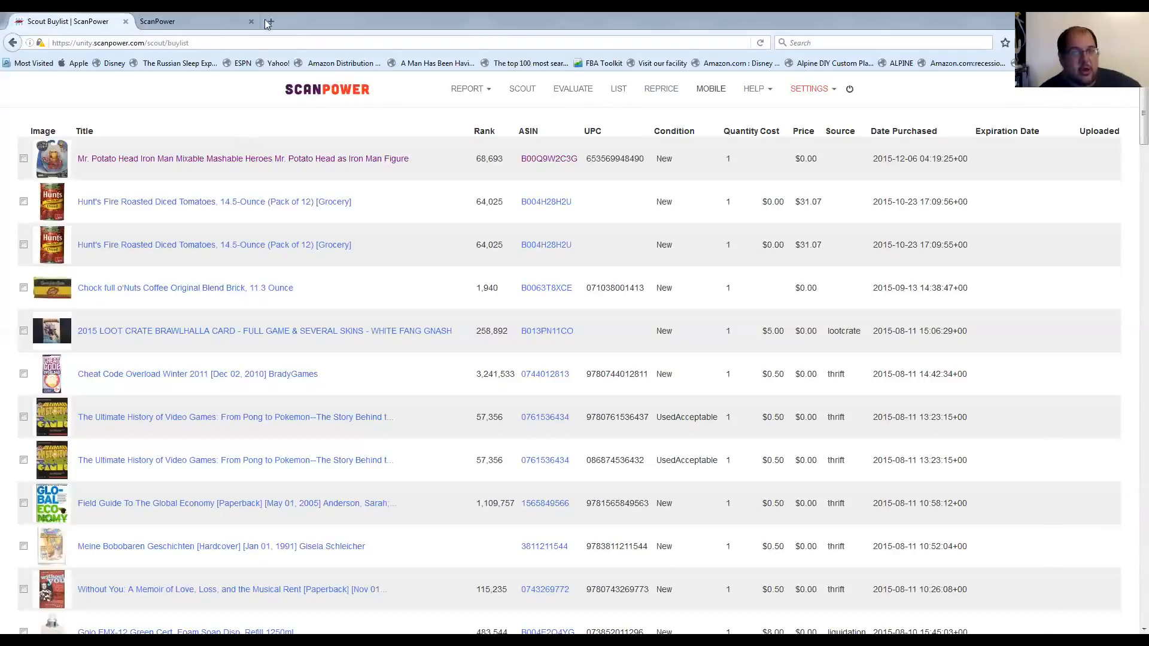
left_click(217, 24)
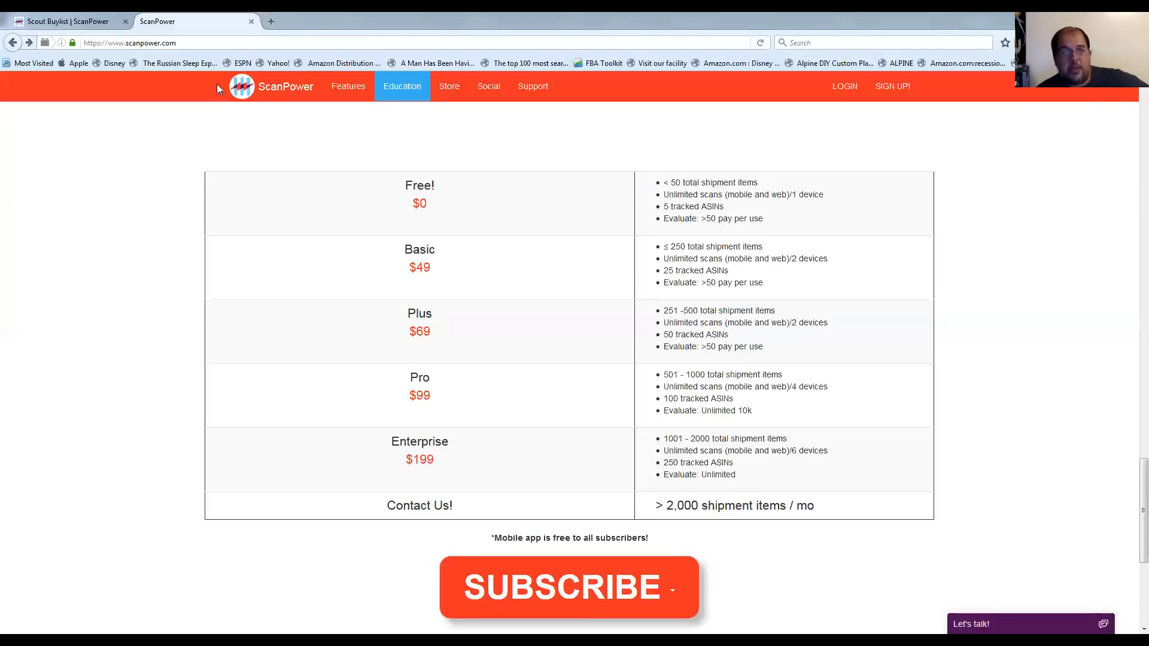
Open Scout in the ScanPower account and look up ASIN B001F04T8I from the recent searches.
left_click(81, 18)
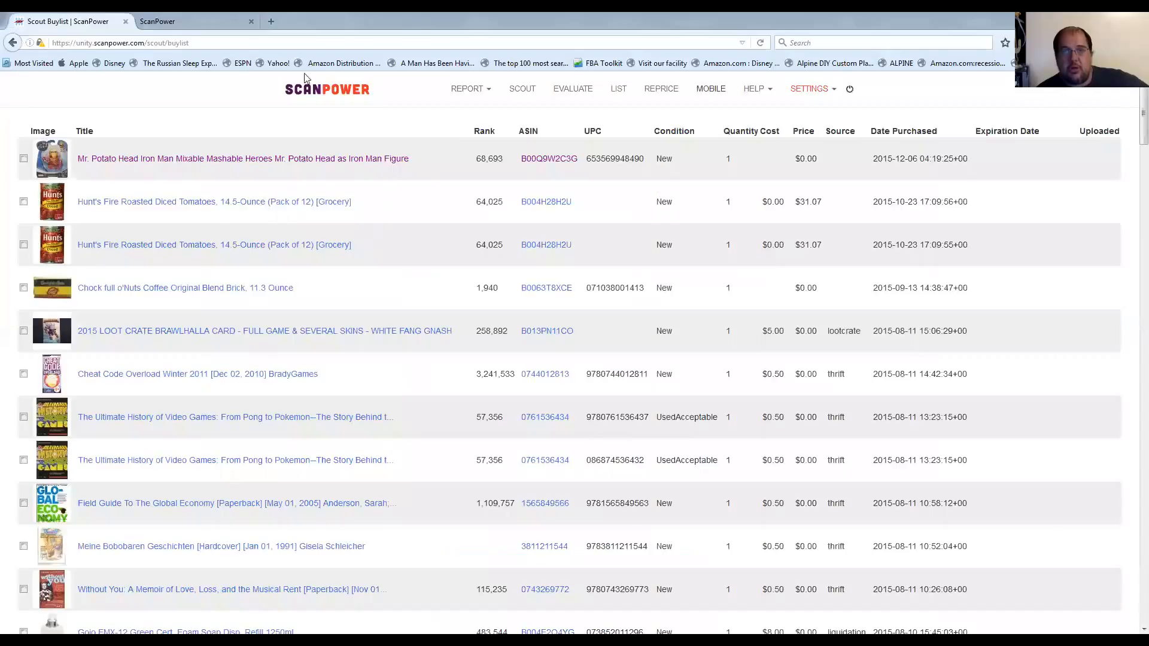
left_click(525, 96)
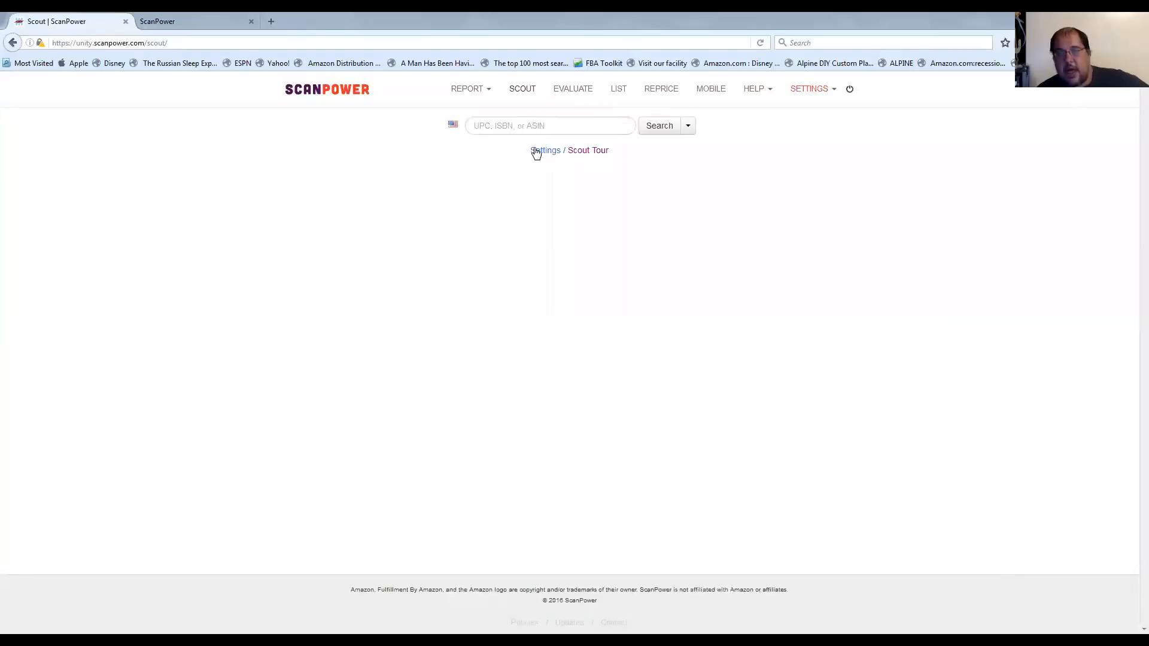
left_click(525, 119)
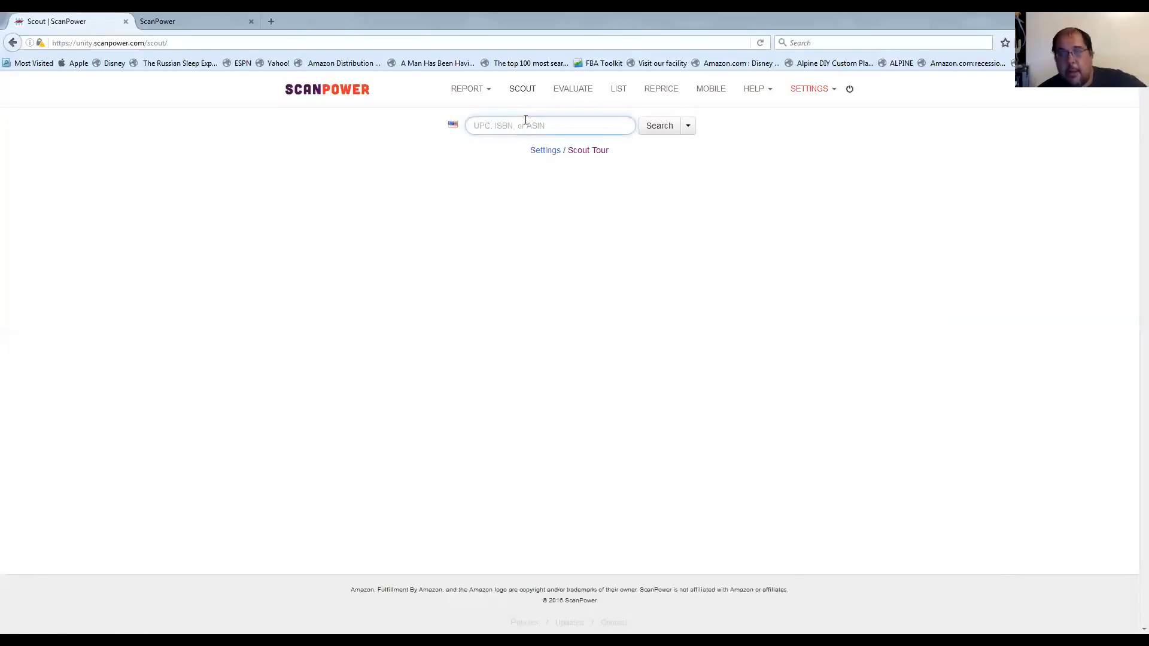
left_click(689, 130)
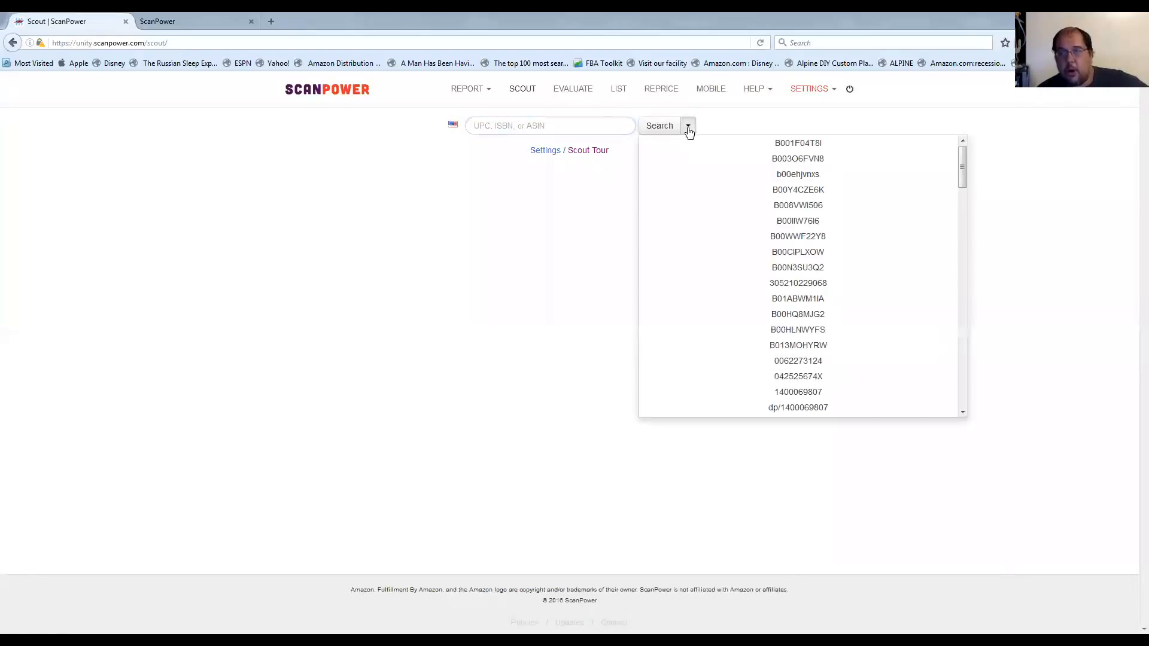
left_click(770, 147)
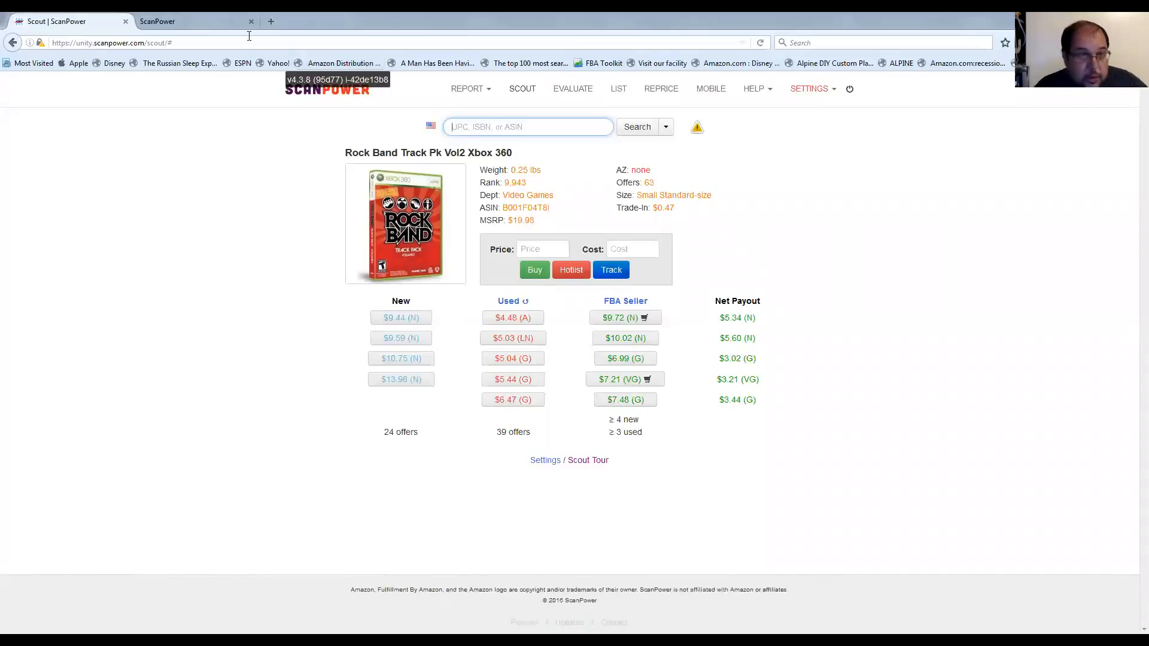
Revisit the homepage's plan pricing table and return to the Scout result for the Xbox 360 Rock Band track pack.
left_click(188, 19)
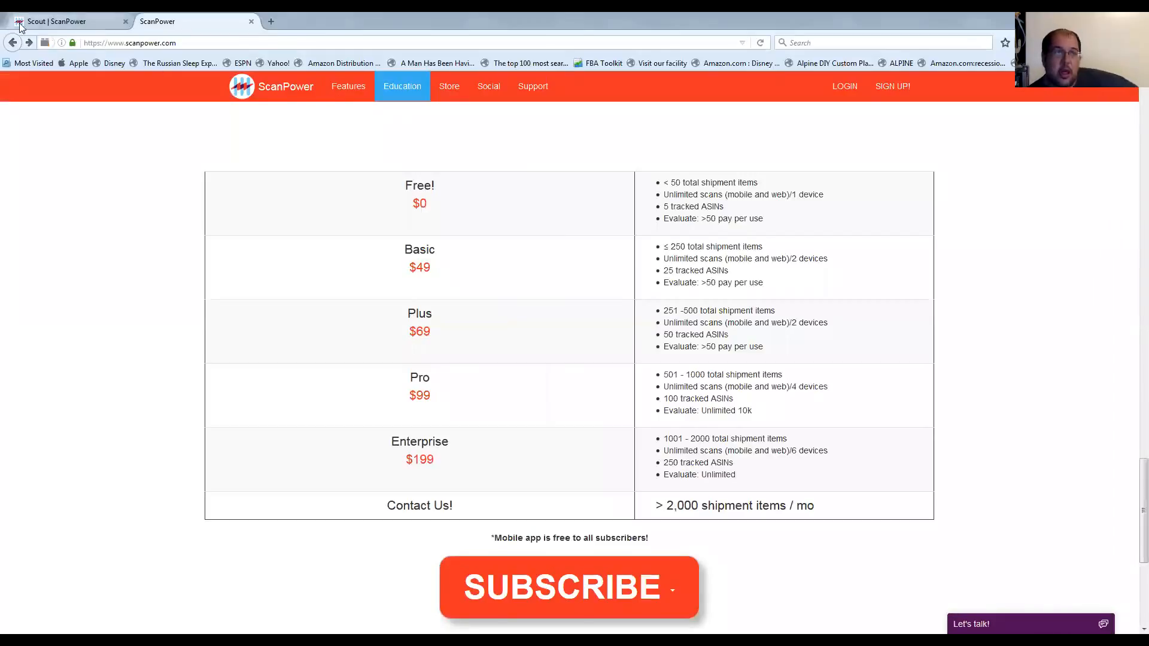
left_click(57, 22)
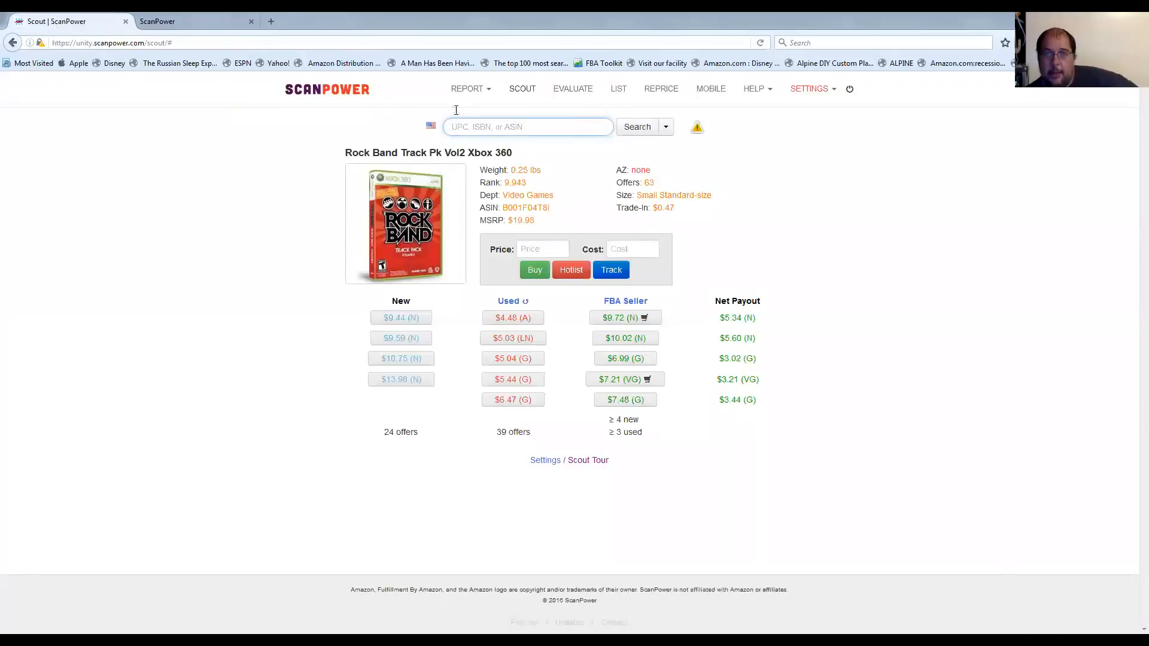
left_click(185, 24)
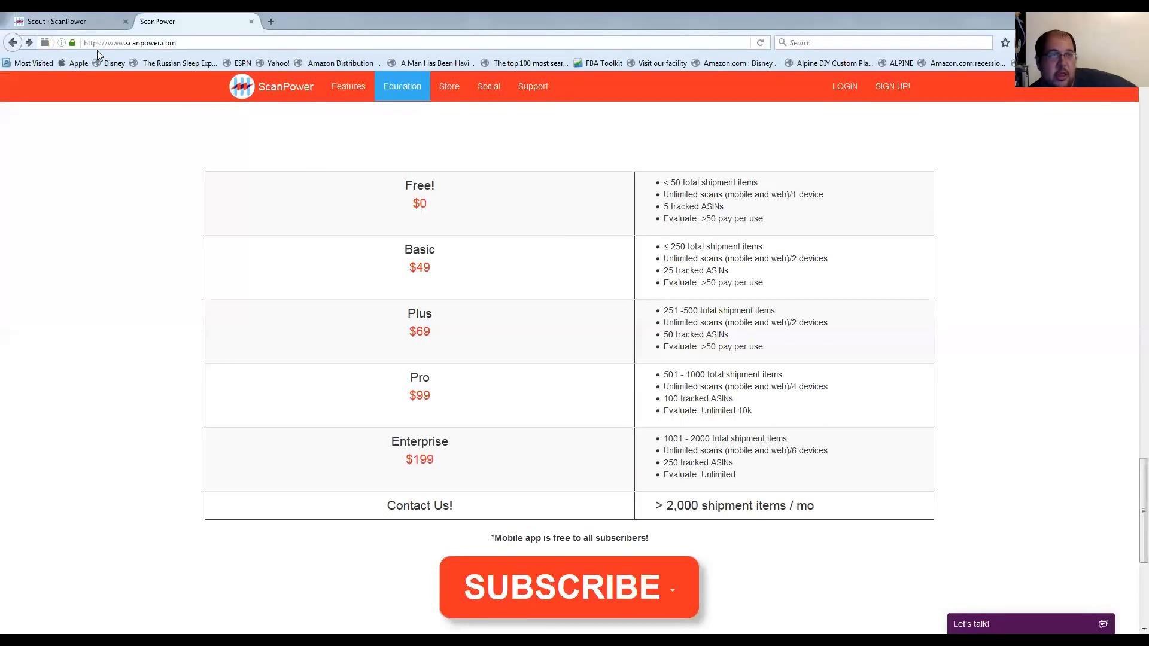
left_click(70, 21)
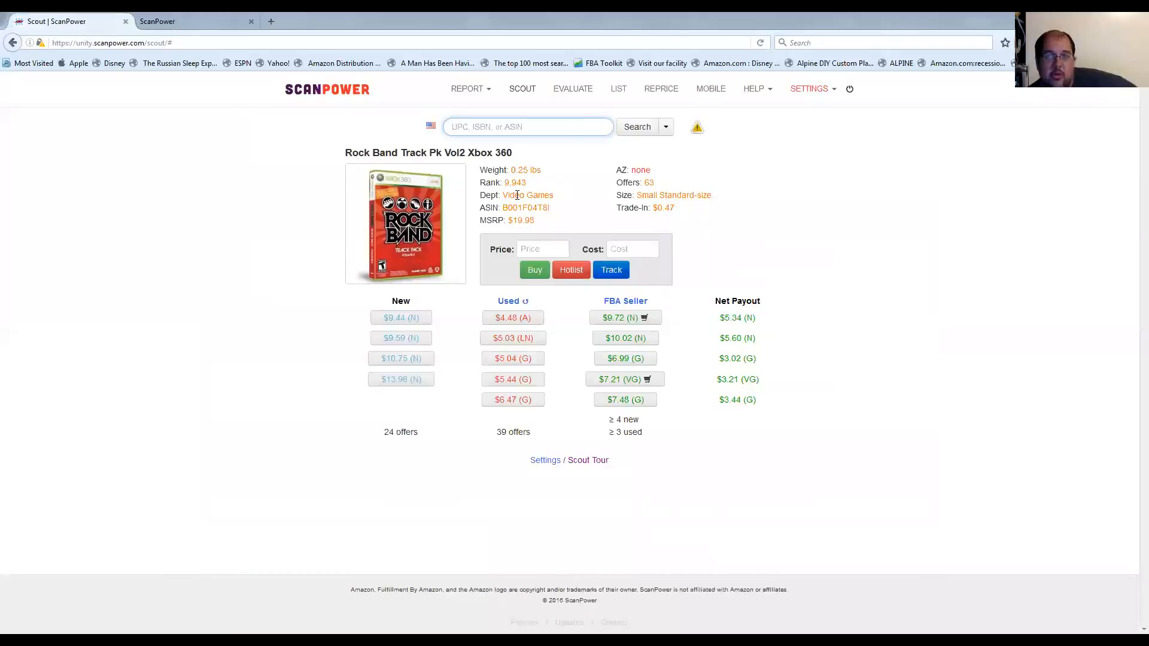
View the current shipments in the List section and go back to the homepage's plan pricing table.
left_click(620, 90)
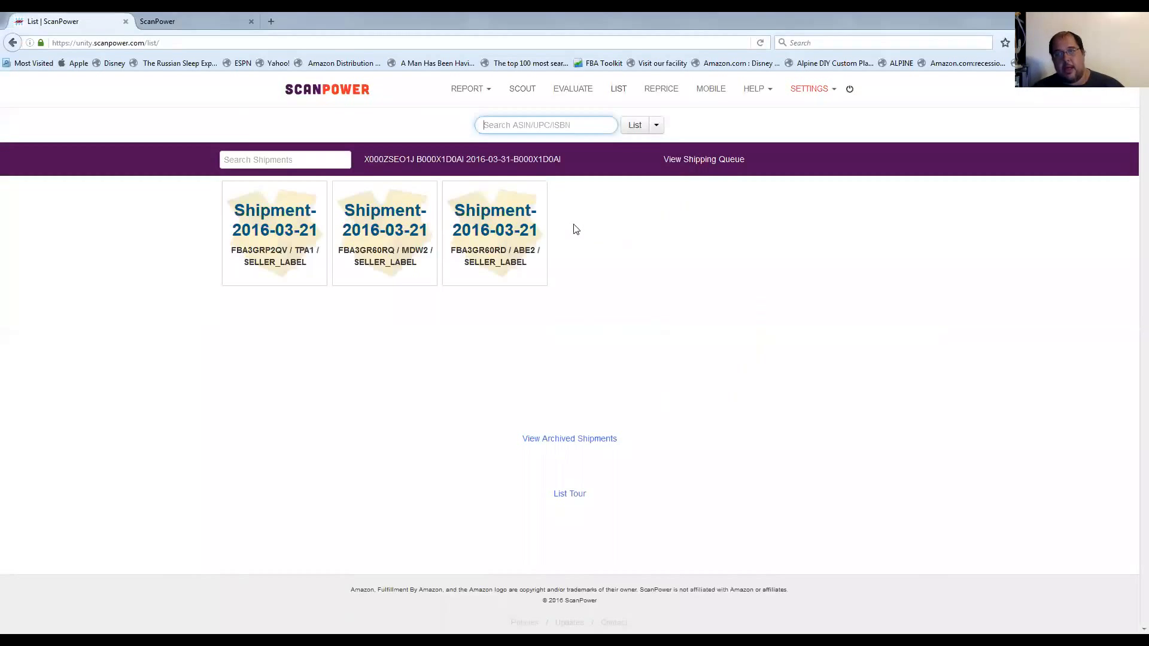
right_click(482, 257)
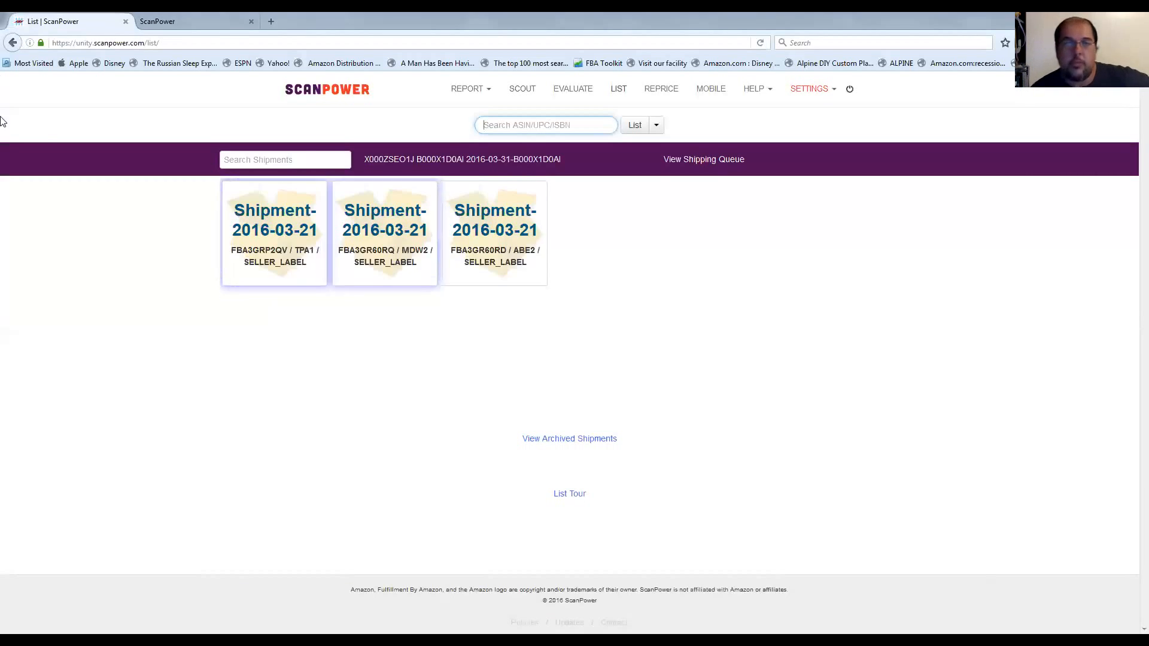
left_click(196, 23)
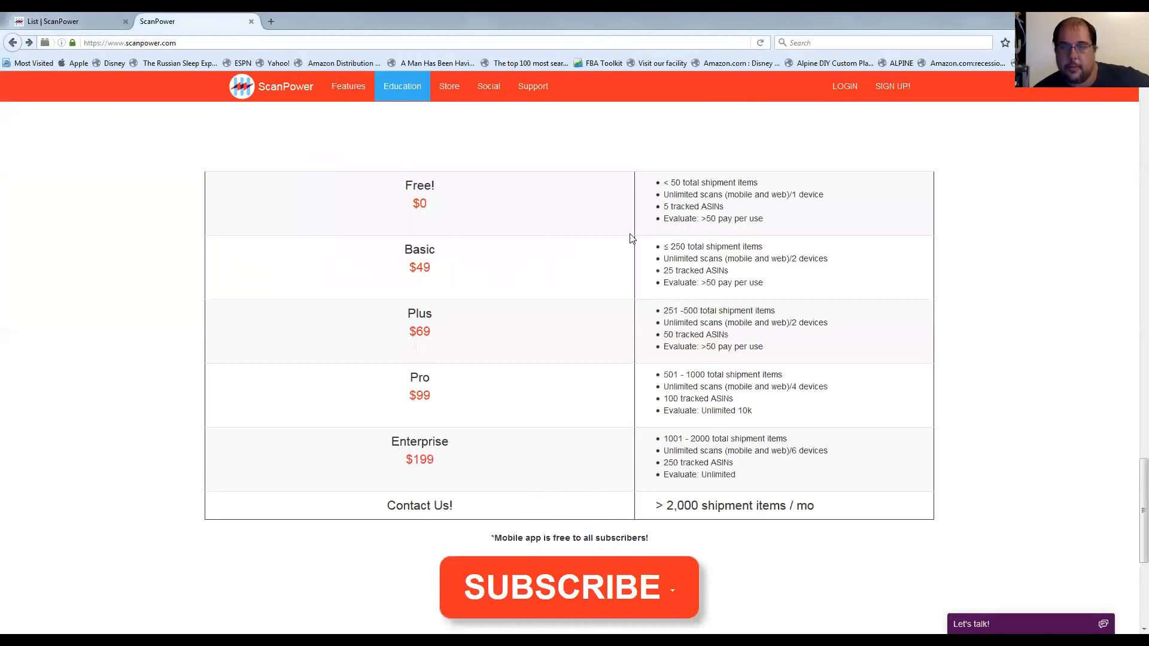
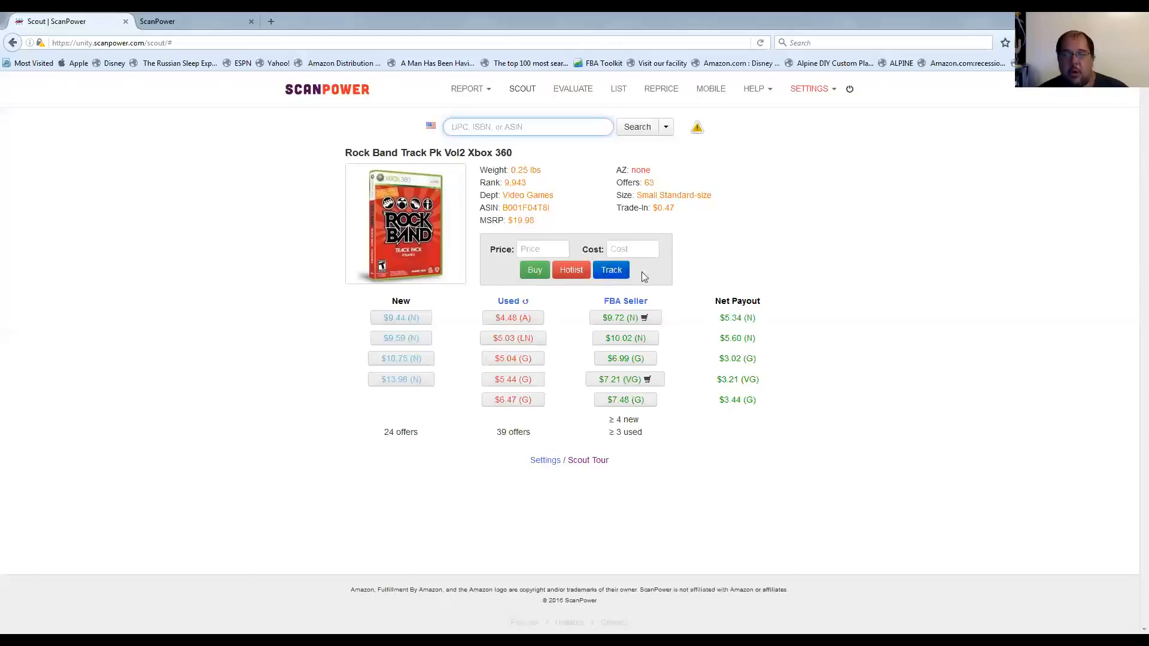
Open the tracking option for the Rock Band track pack, read the WebScout add-on information, and close it.
left_click(623, 272)
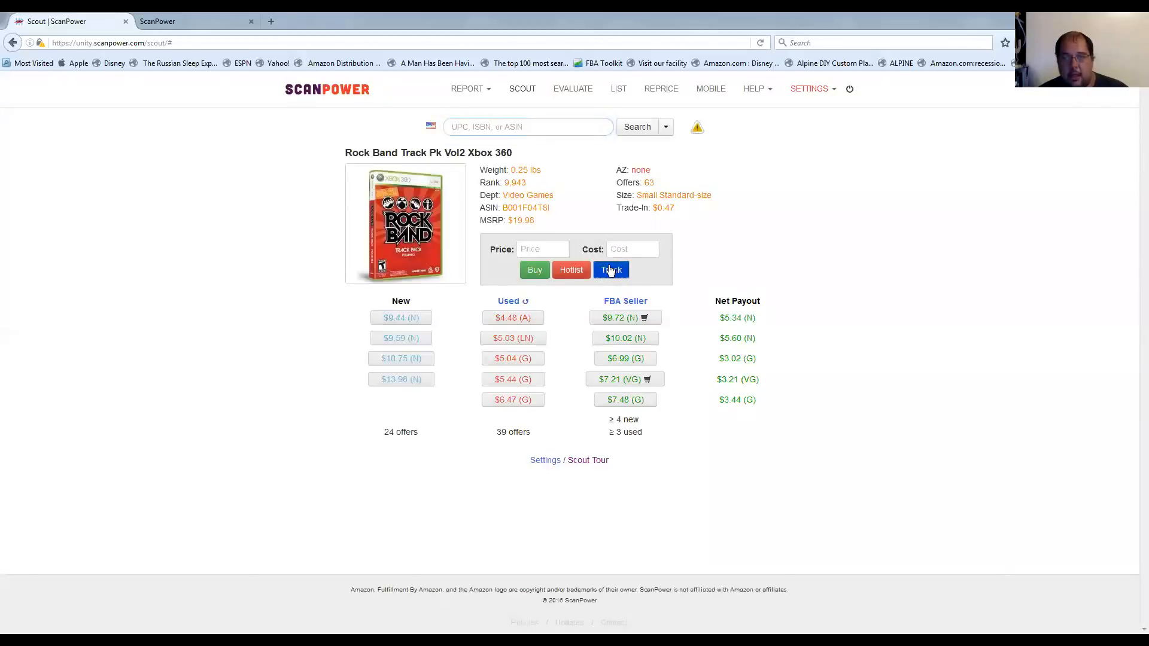
left_click(610, 270)
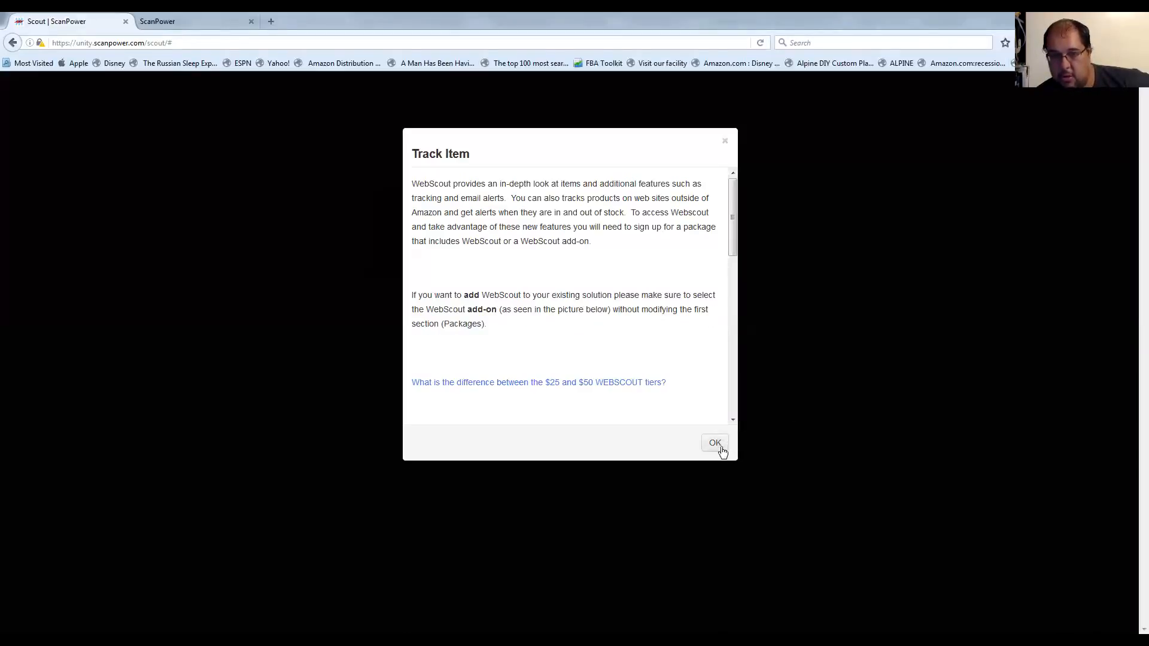
left_click_drag(729, 240, 729, 396)
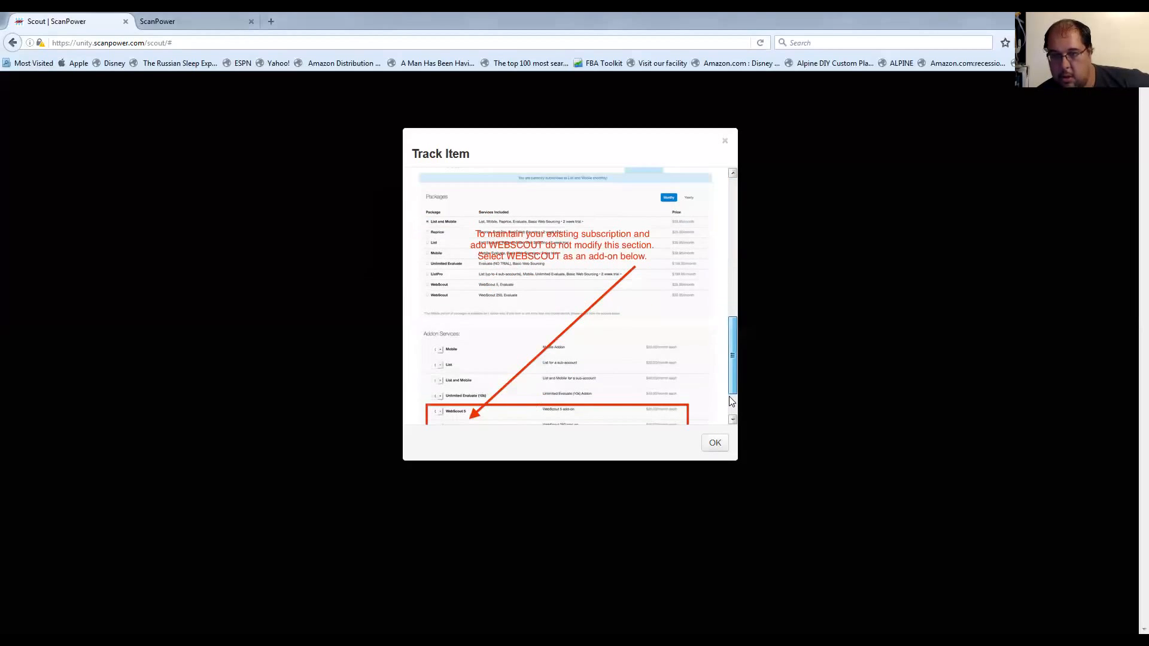
left_click(716, 443)
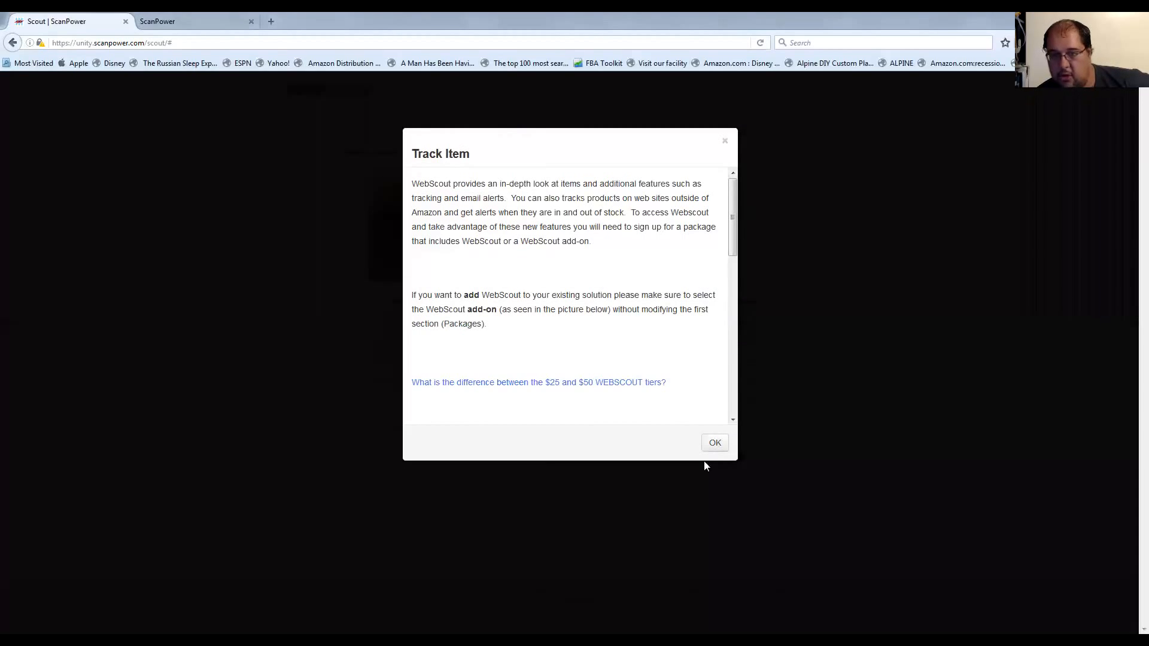
left_click(715, 443)
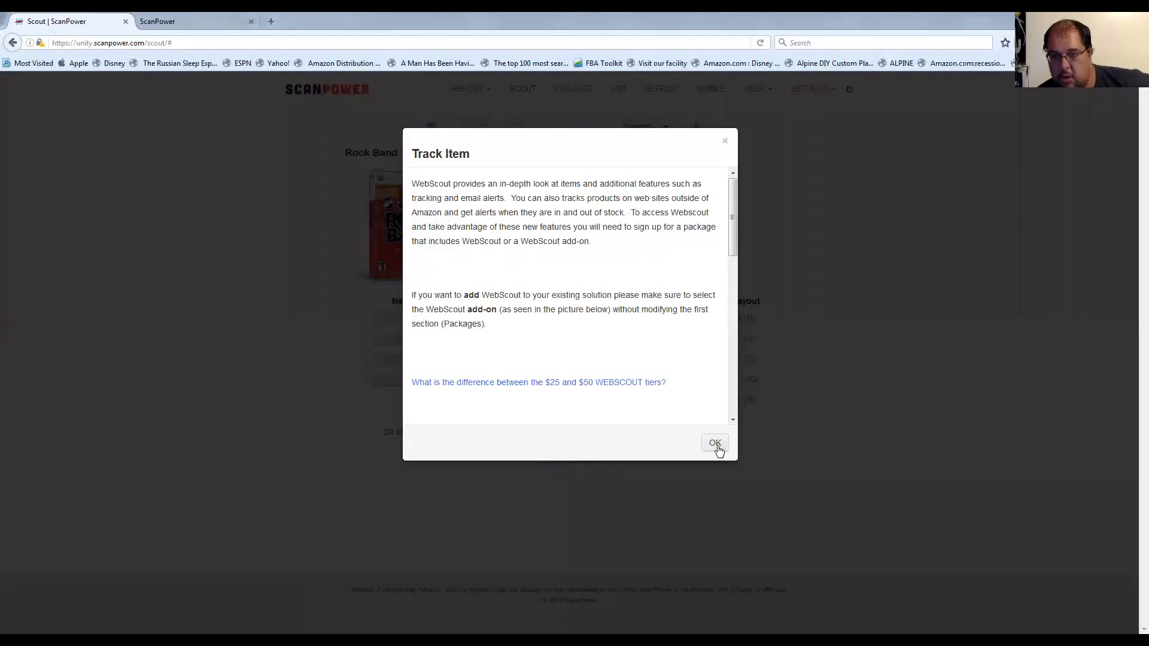
left_click(716, 443)
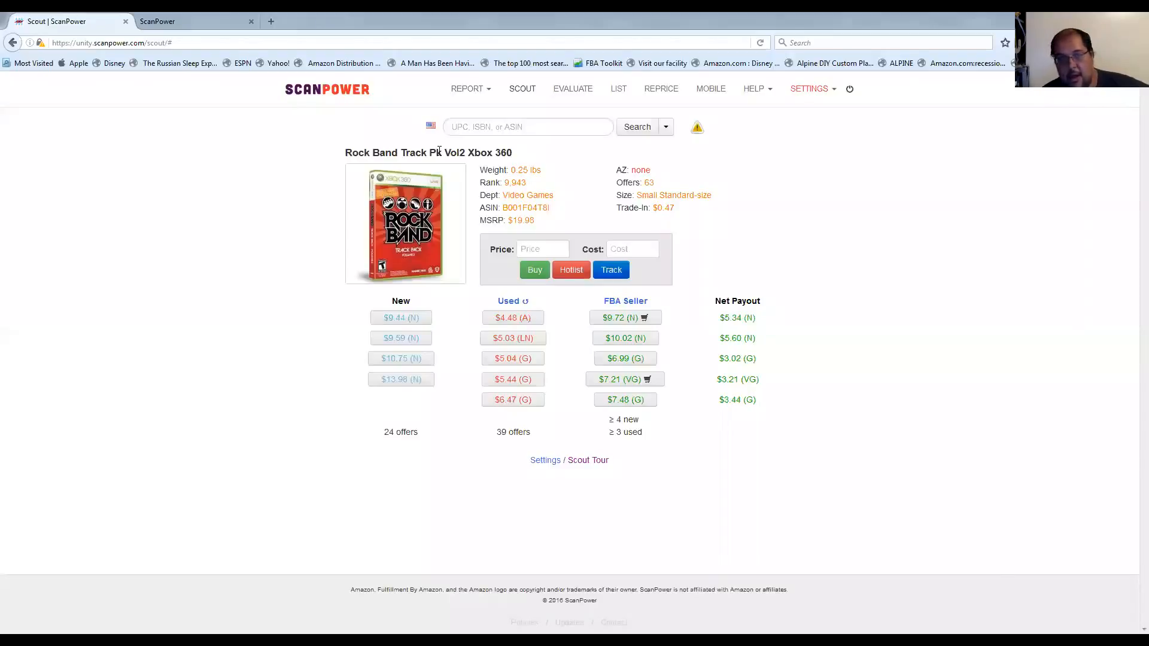
View the Rock Band track pack's price history on Keepa through its research links, and return to the Scout result.
left_click(576, 274)
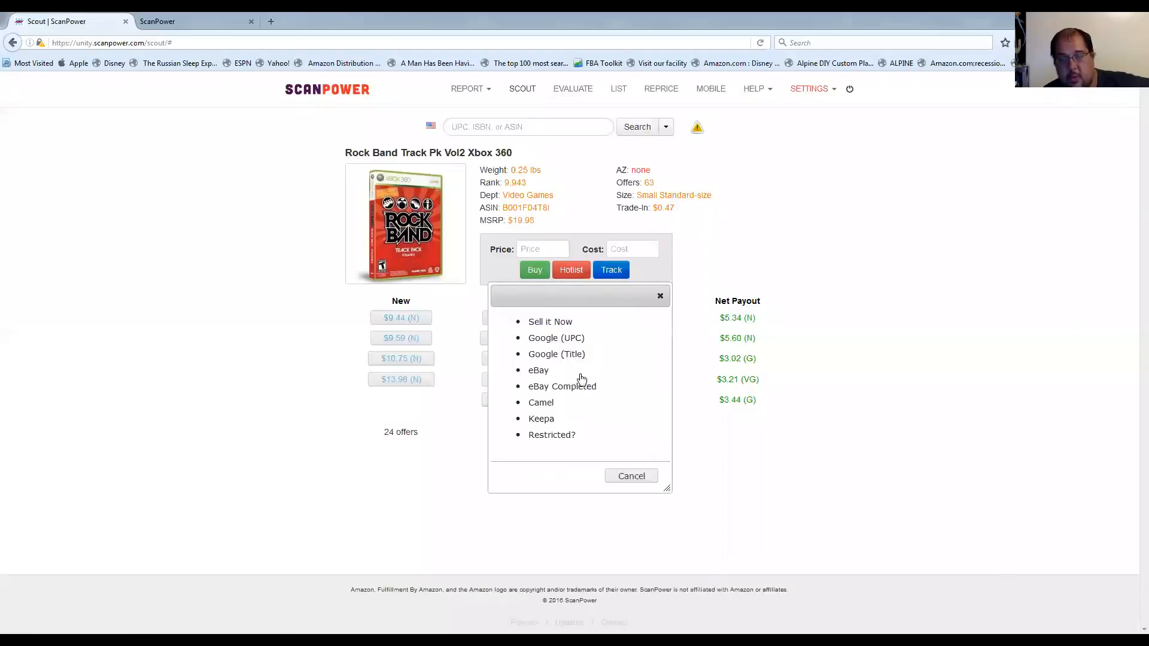
left_click(541, 419)
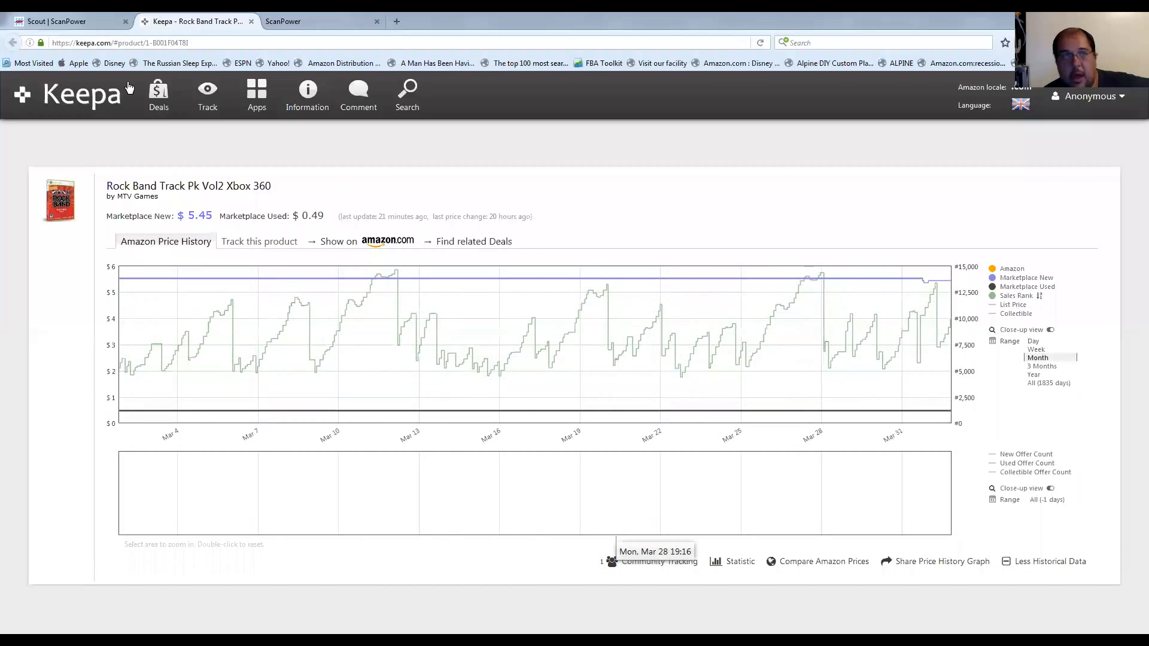
key("ctrl+shift+Tab")
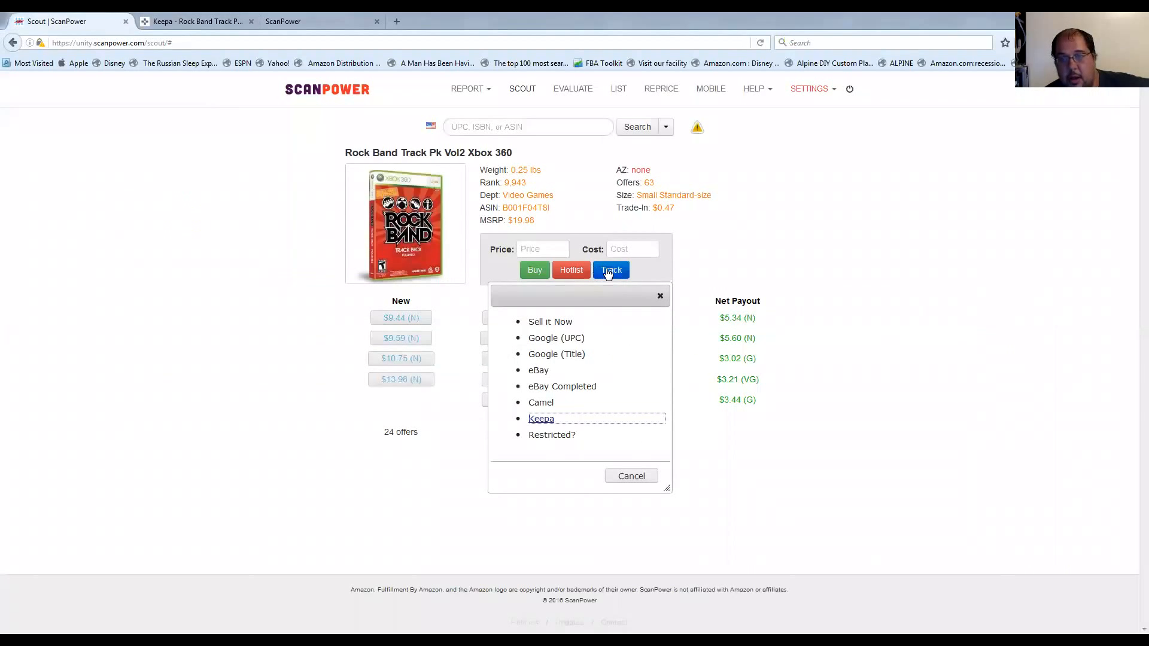
left_click(579, 271)
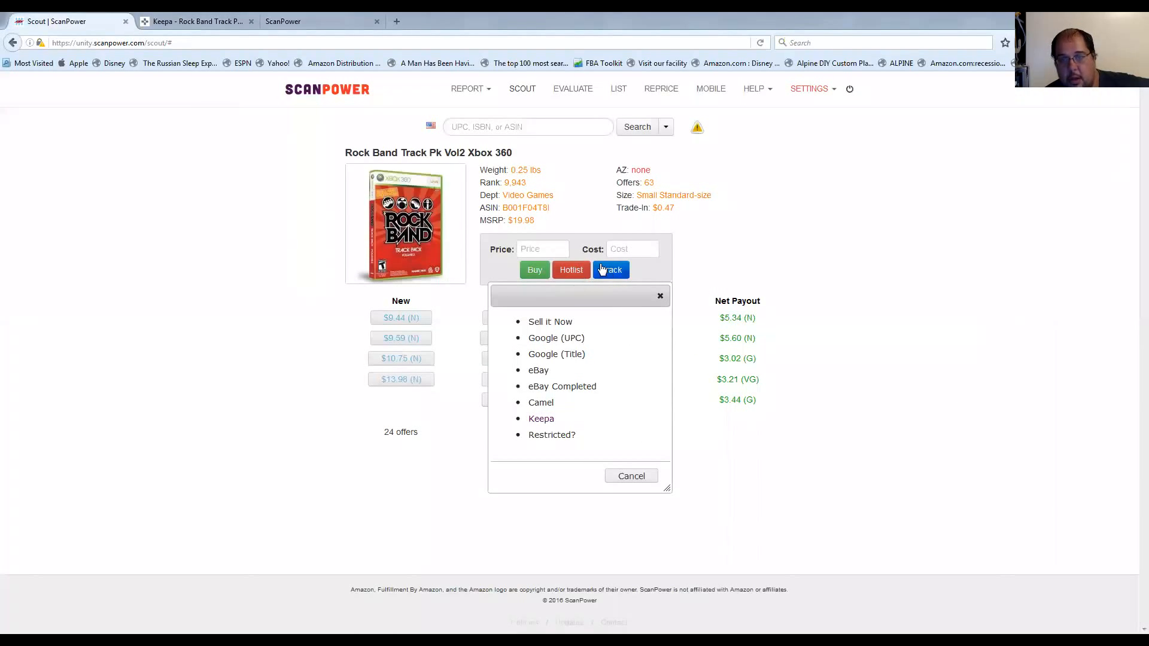
left_click(631, 476)
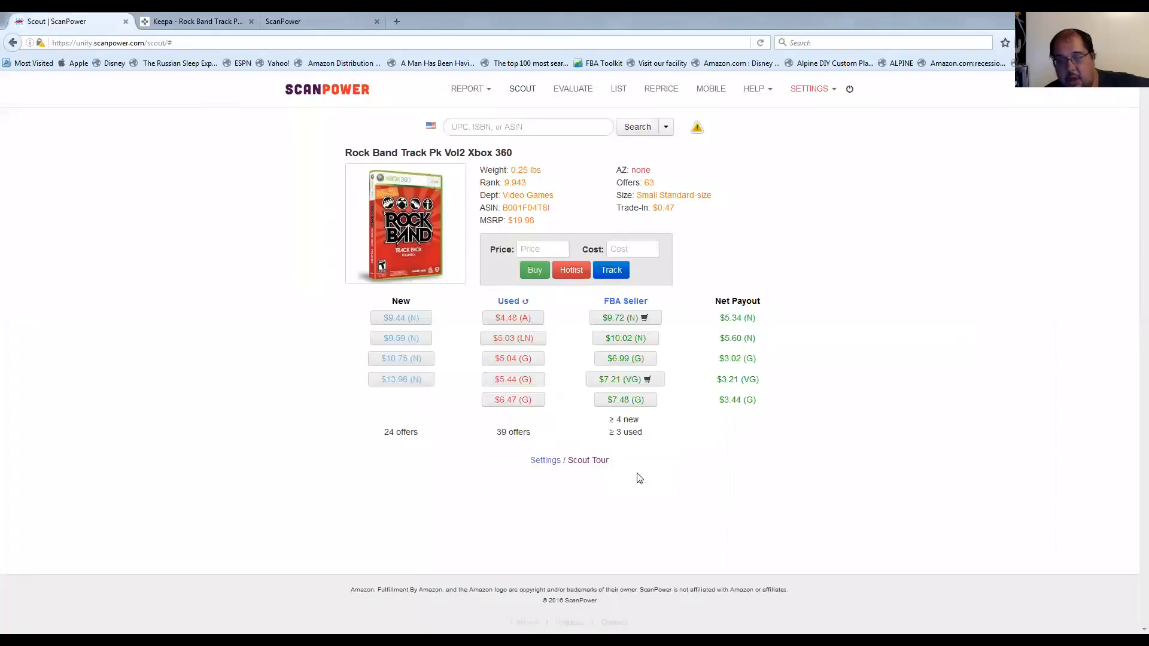
Fill the price from the $9.72 new and finally the $7.21 very good FBA offer, and set the cost to 2.
left_click(618, 322)
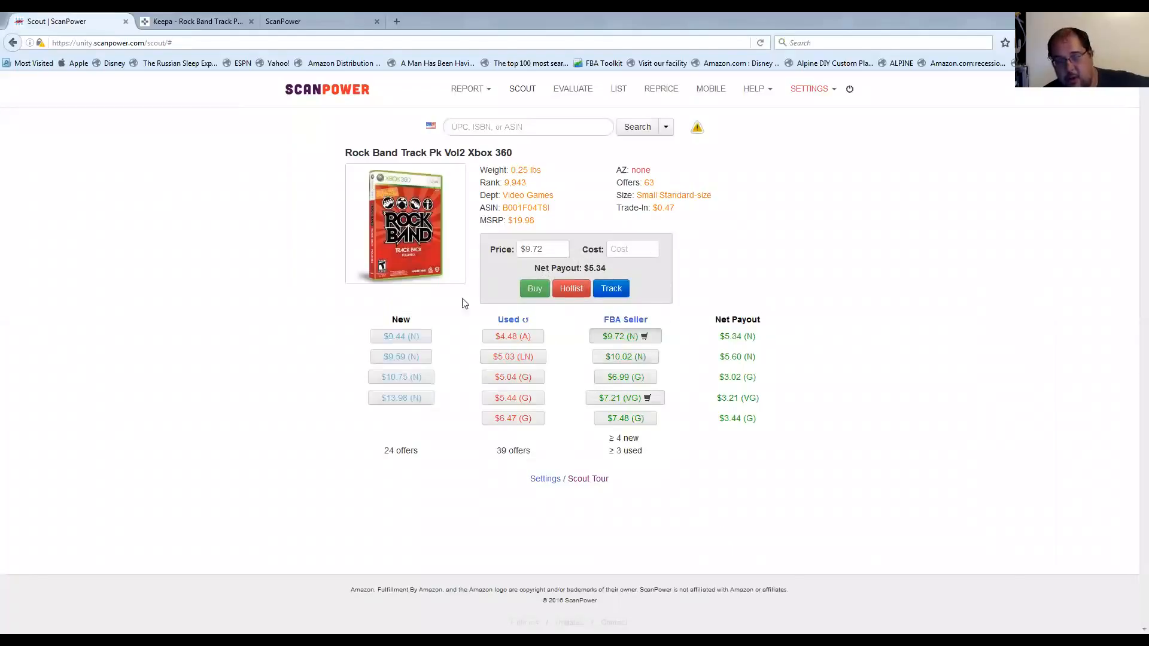
left_click(618, 401)
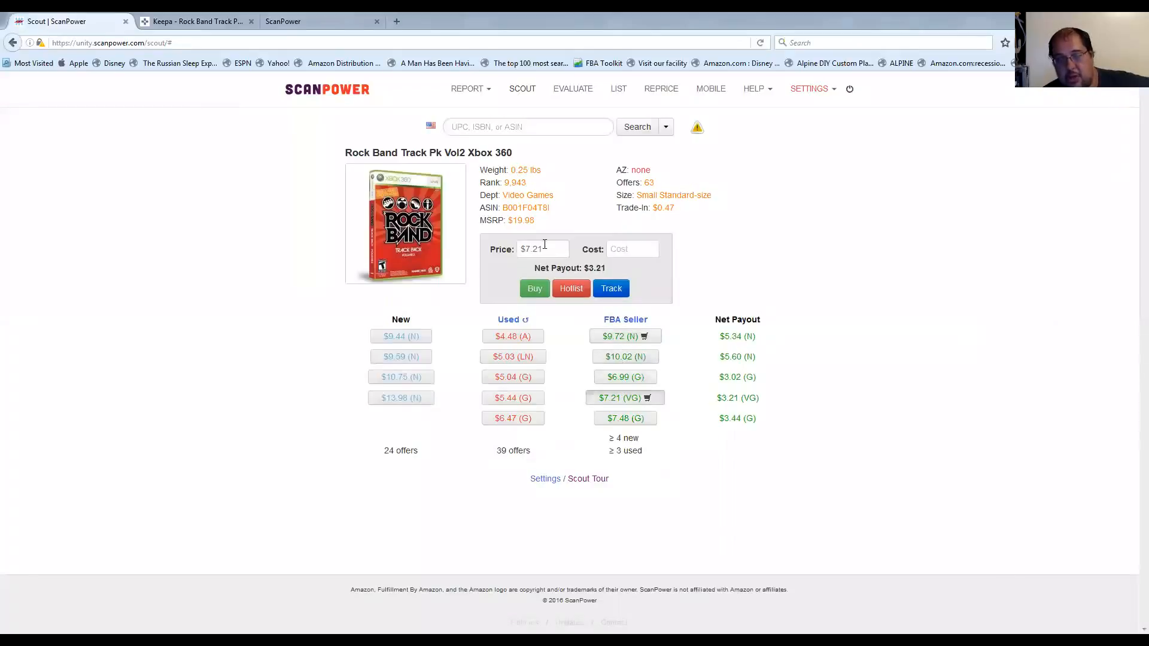
left_click(623, 249)
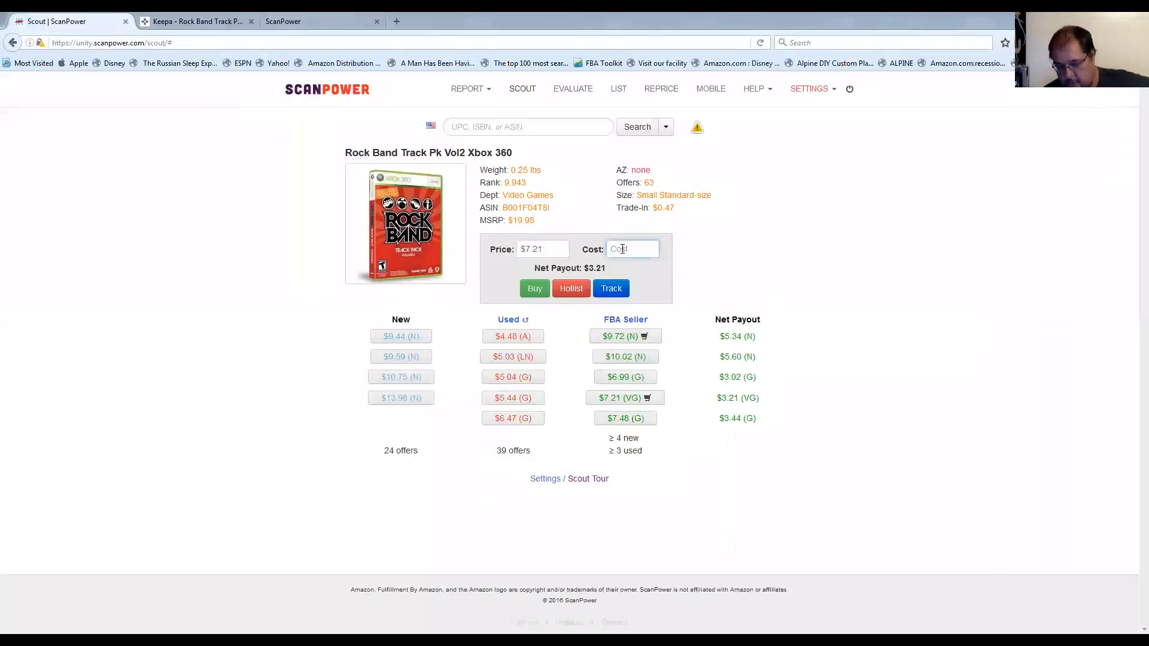
type("2")
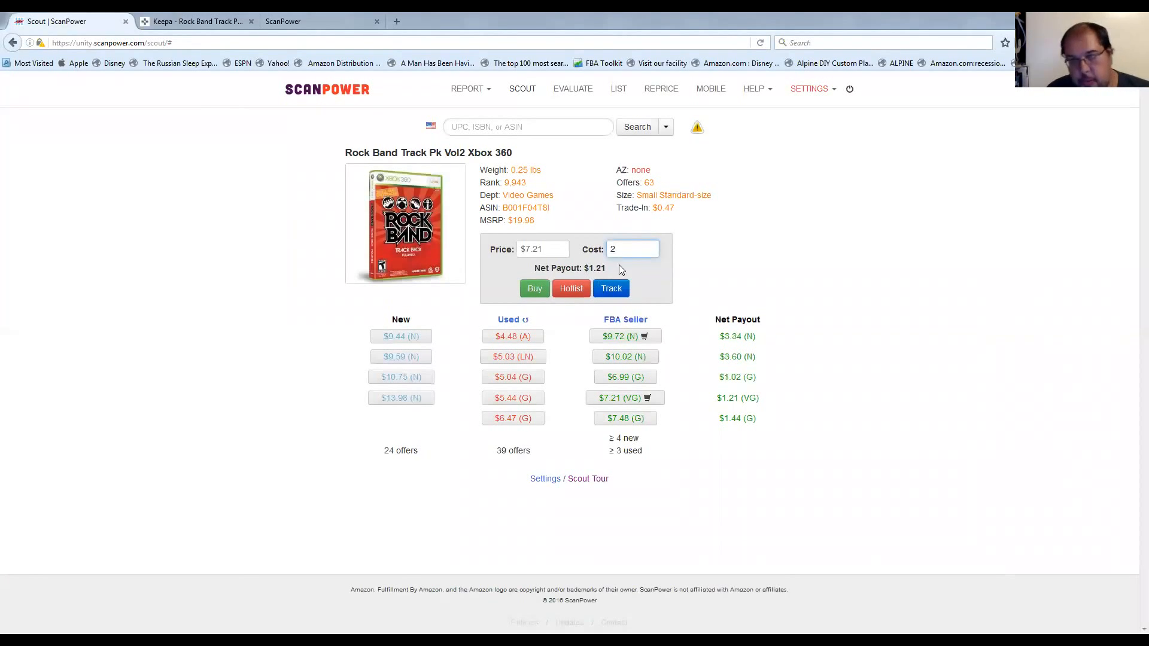
Set the Rock Band track pack's selling price to 8 in the payout calculator.
double_click(628, 251)
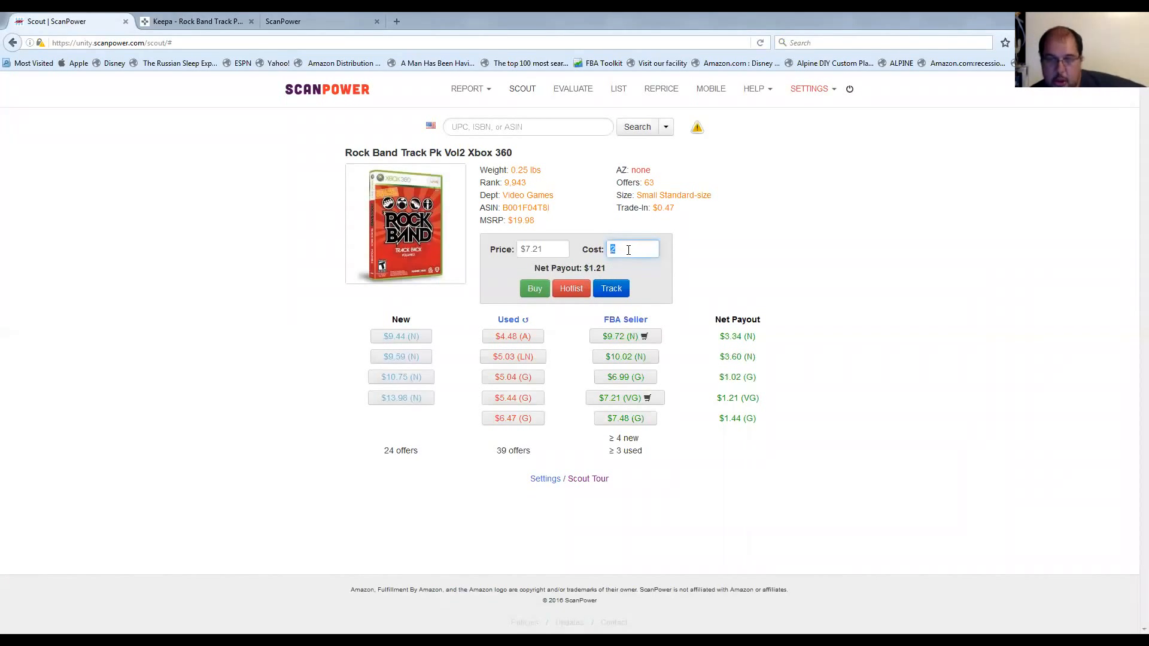
left_click_drag(561, 248, 515, 252)
type("8")
key("Tab")
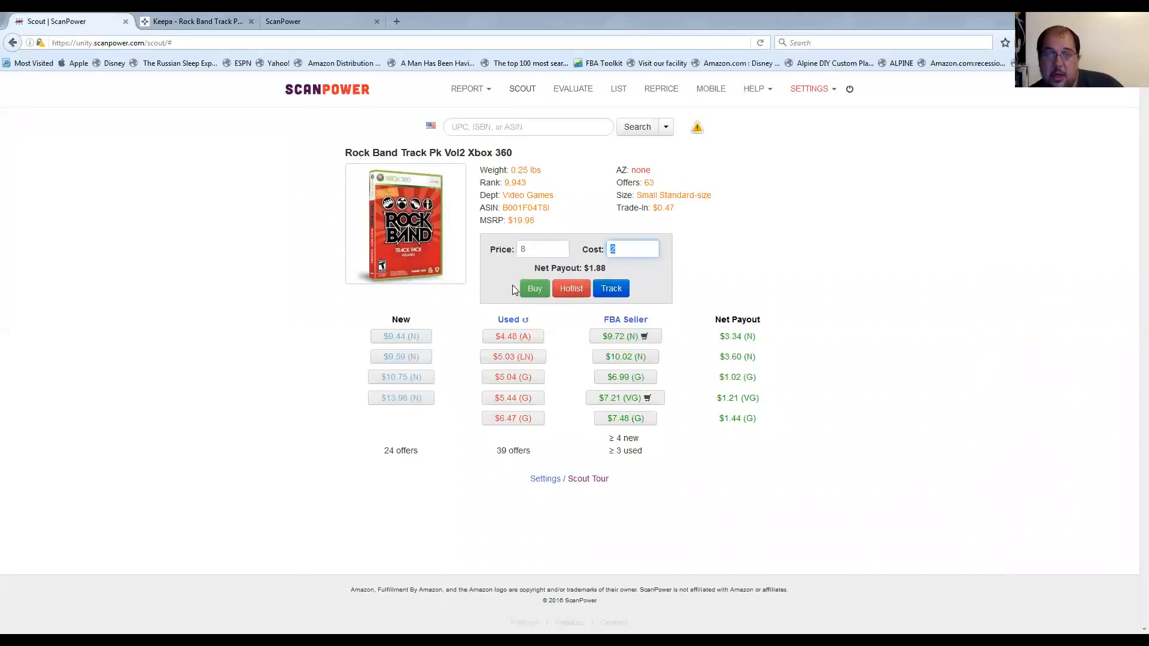
Copy the Rock Band track pack's ASIN from its product details.
left_click(519, 129)
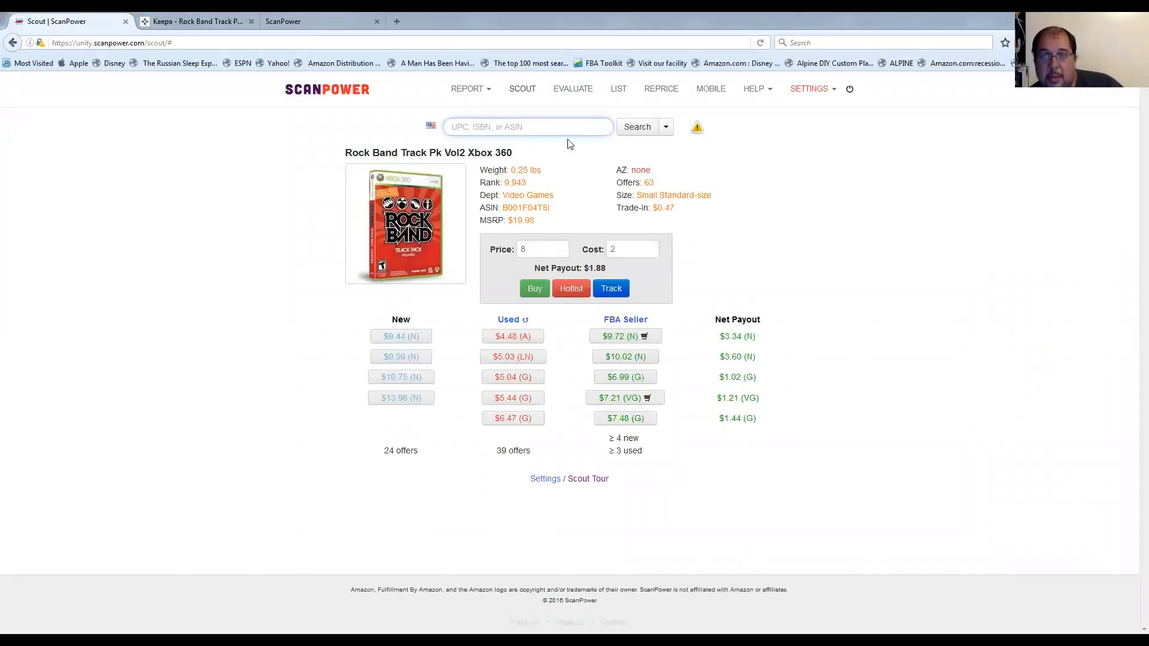
double_click(542, 210)
key("ctrl+c")
Open the TPA1 shipment in the List section to view its items, and return to the shipments overview.
left_click(617, 90)
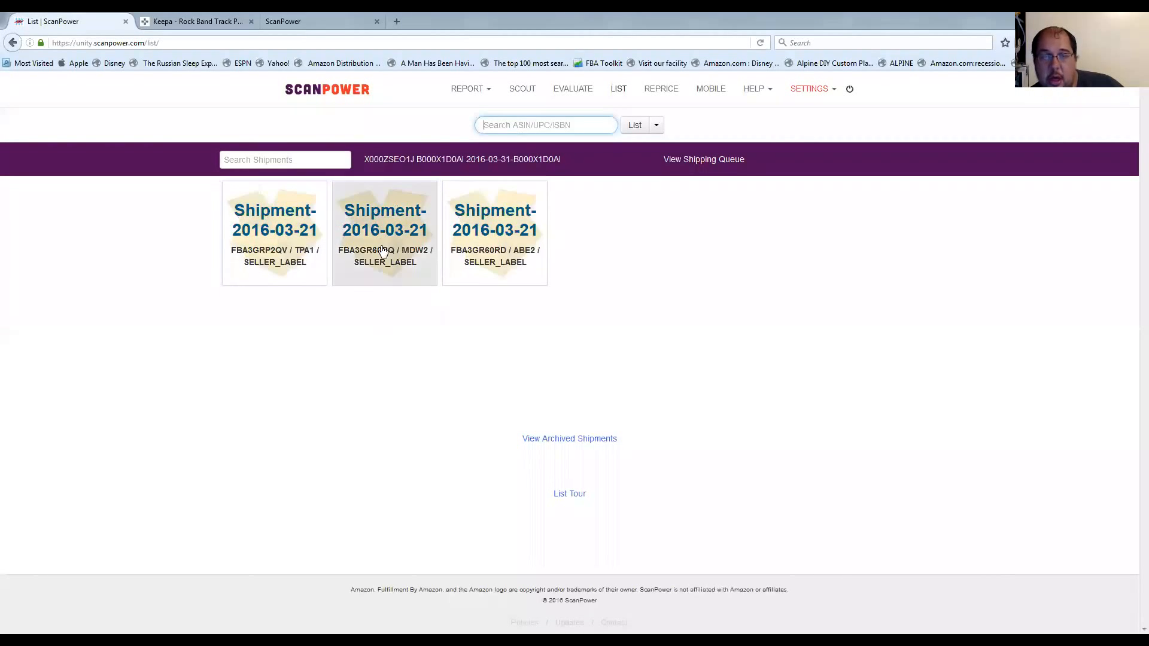
left_click(299, 239)
left_click(318, 212)
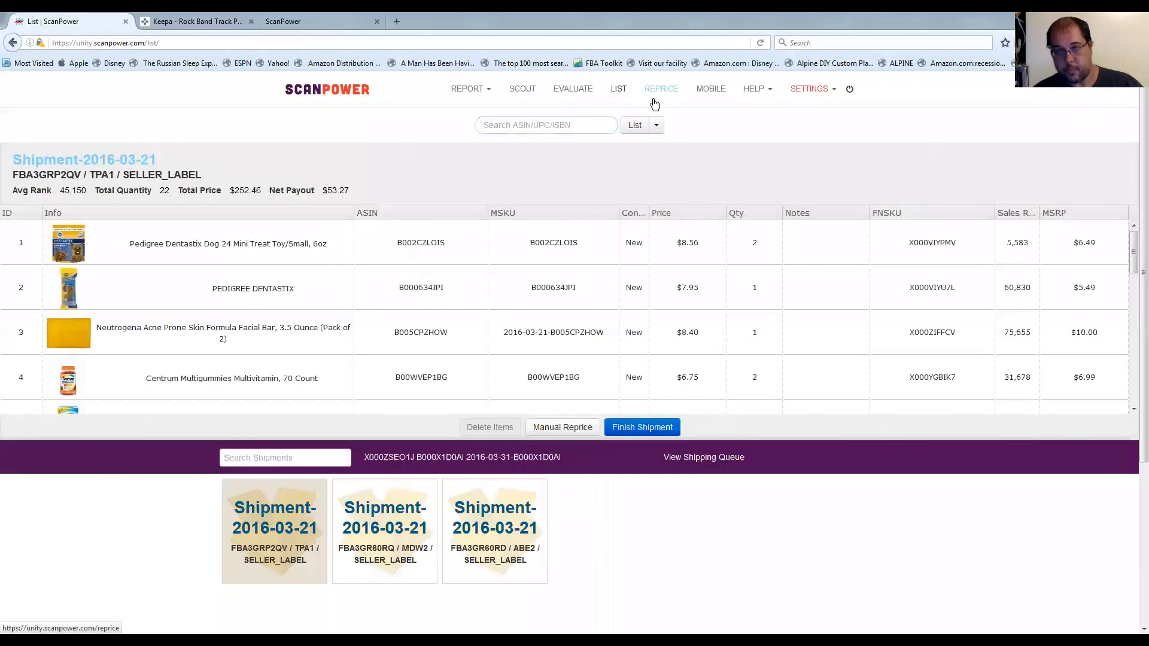
left_click(620, 89)
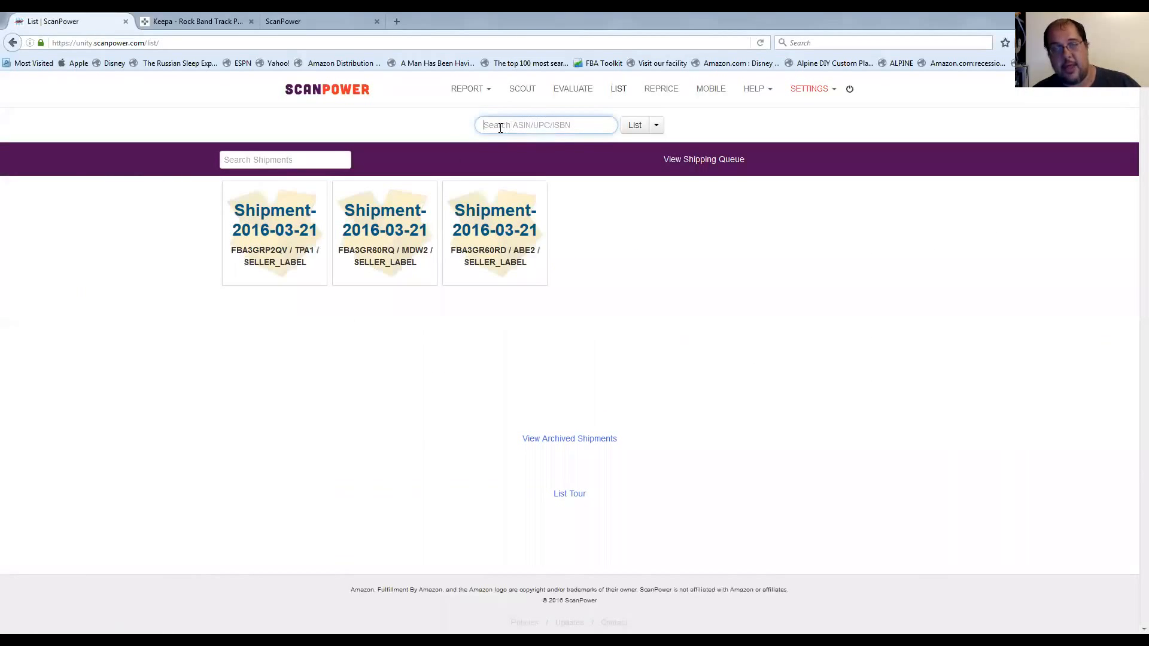
Check the List section's import options, and open the Scout buylist to browse its first page of items.
left_click(656, 125)
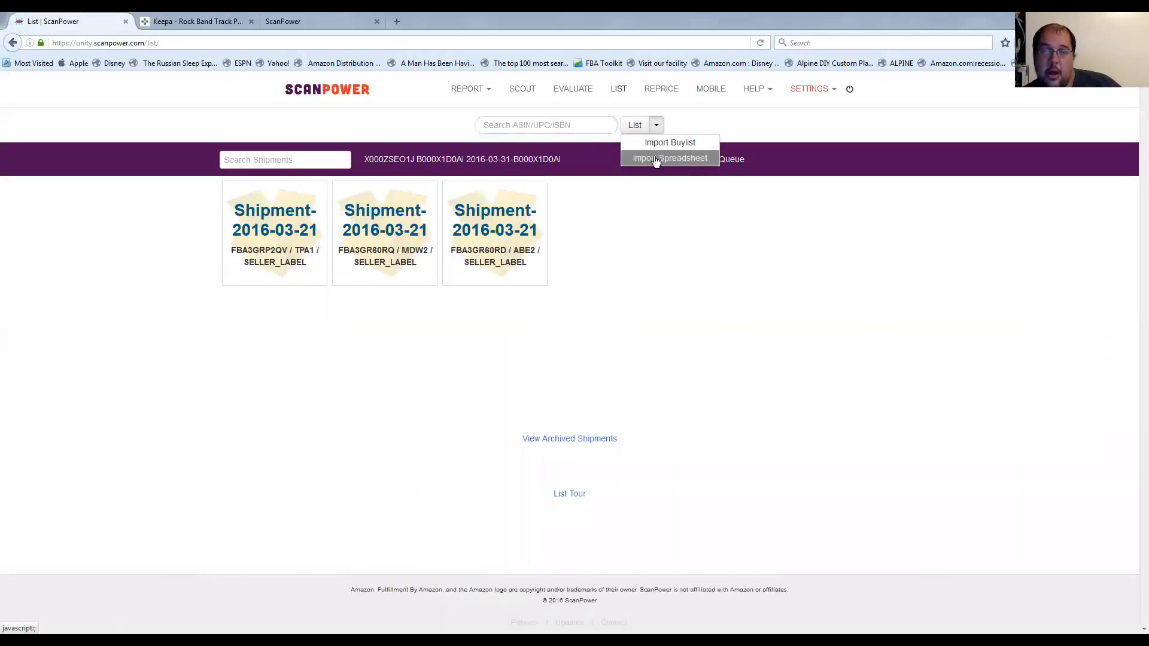
left_click(713, 108)
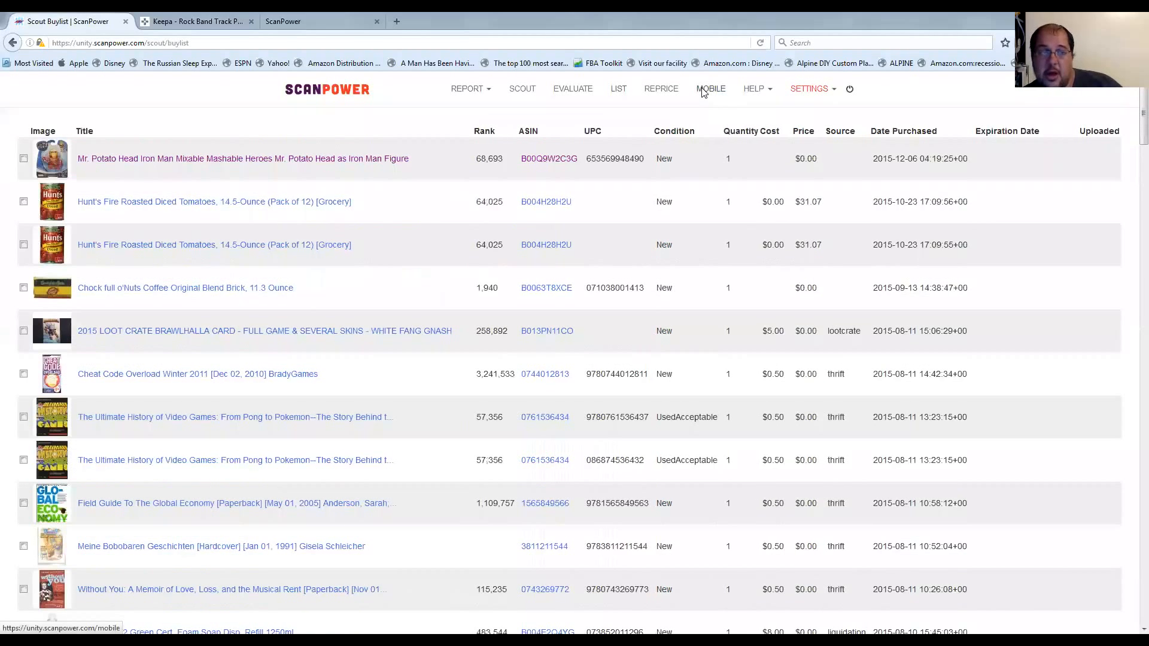
scroll(423, 142, "down", 15)
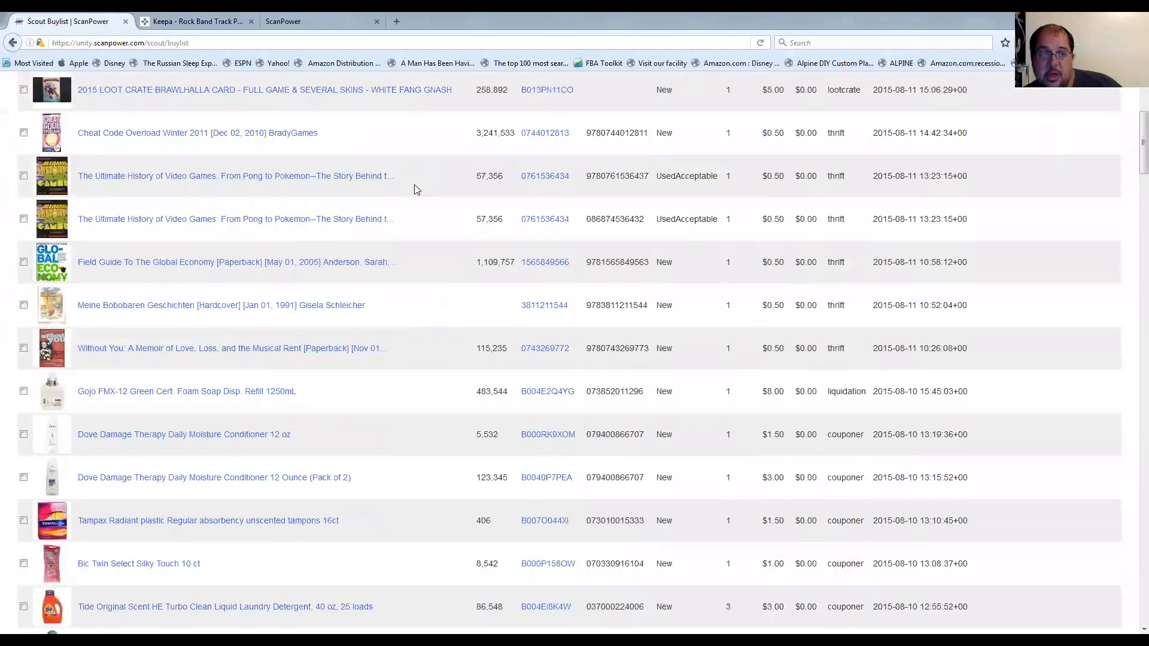
scroll(416, 190, "down", 10)
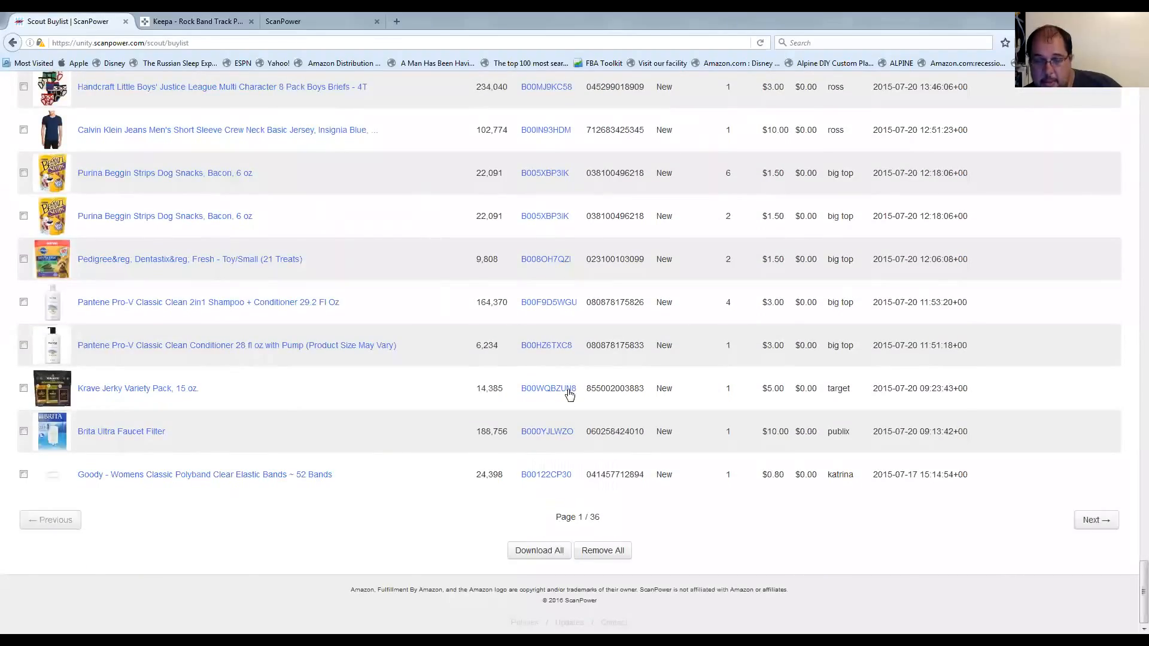
scroll(542, 430, "up", 3)
scroll(543, 430, "up", 15)
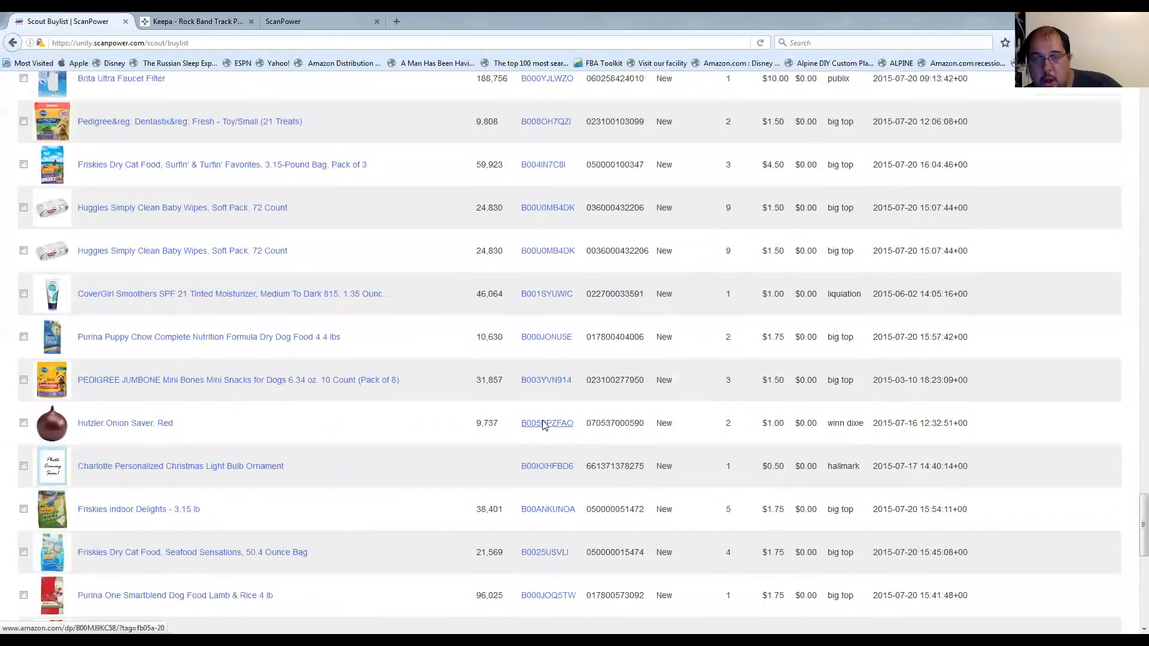
scroll(542, 424, "up", 20)
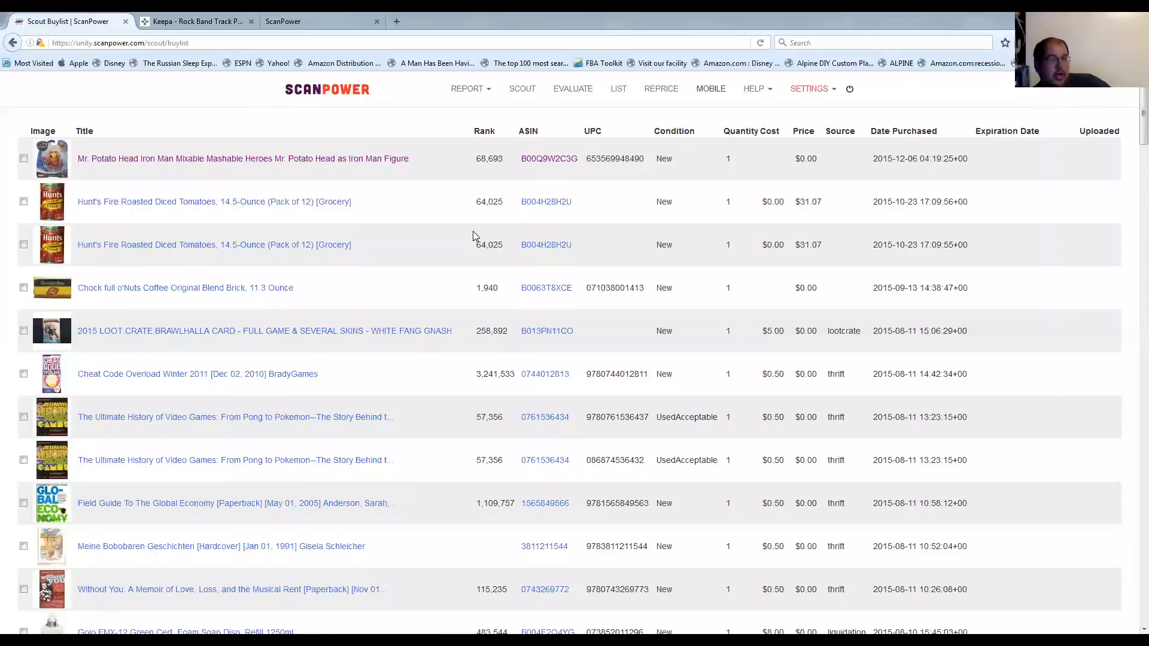
Examine the buylist entries from the Hunt's tomatoes sales ranks to the download and remove options at its end.
double_click(486, 202)
left_click(489, 202)
left_click(492, 202)
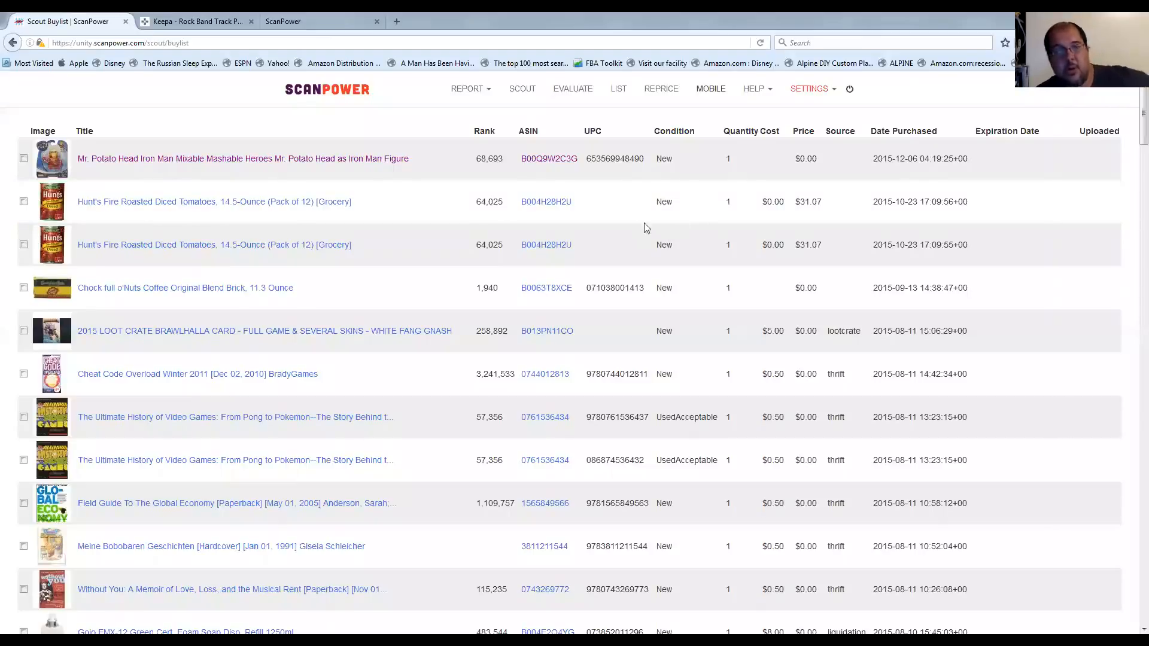
scroll(651, 223, "down", 20)
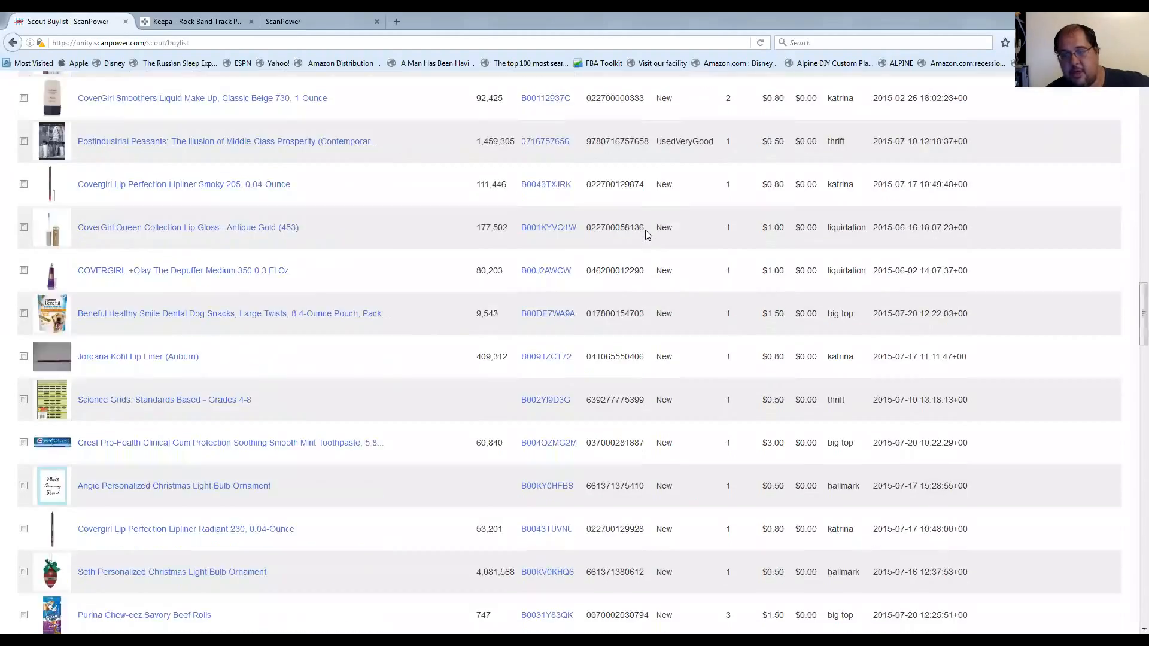
scroll(648, 236, "down", 10)
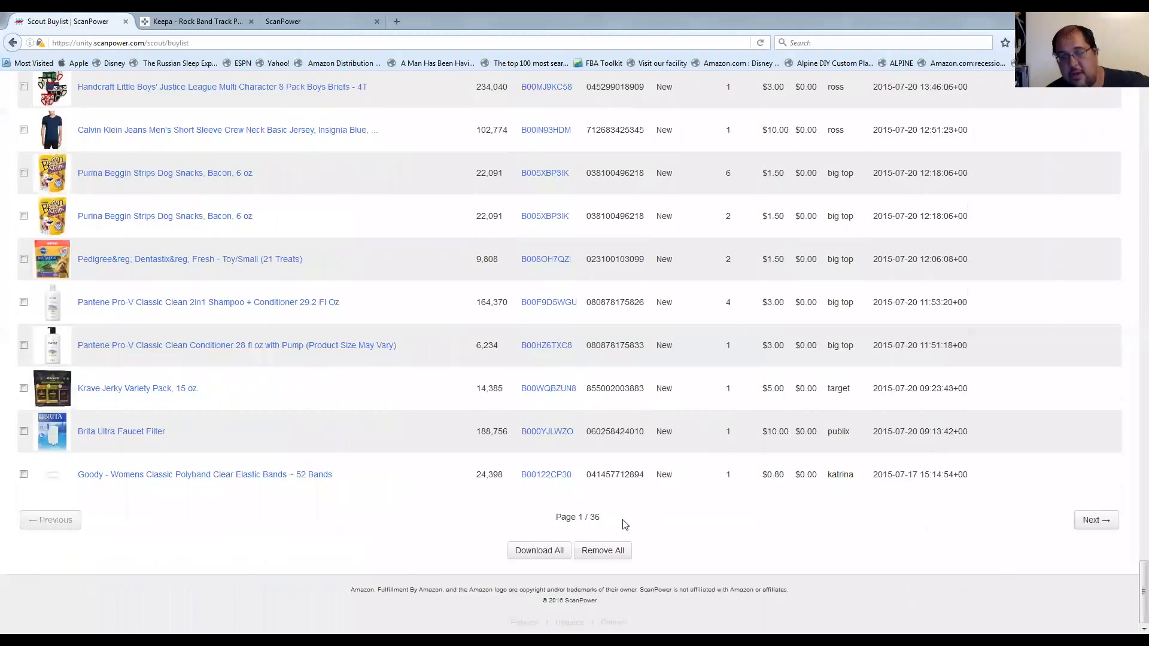
scroll(627, 491, "up", 10)
scroll(628, 450, "up", 15)
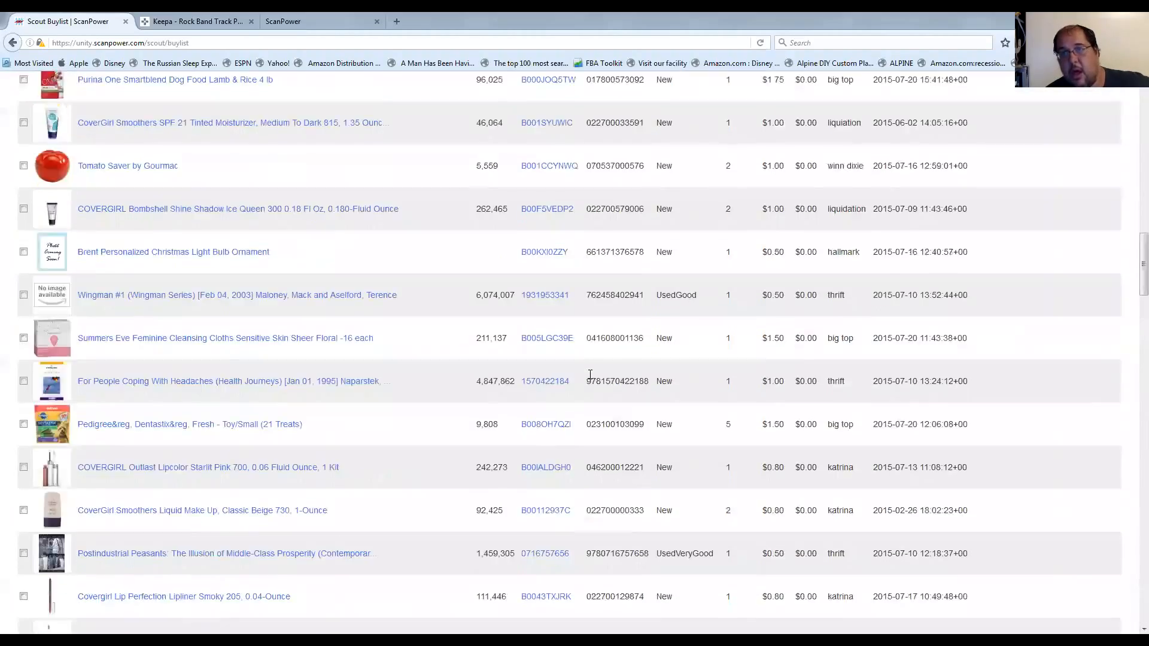
scroll(590, 380, "up", 10)
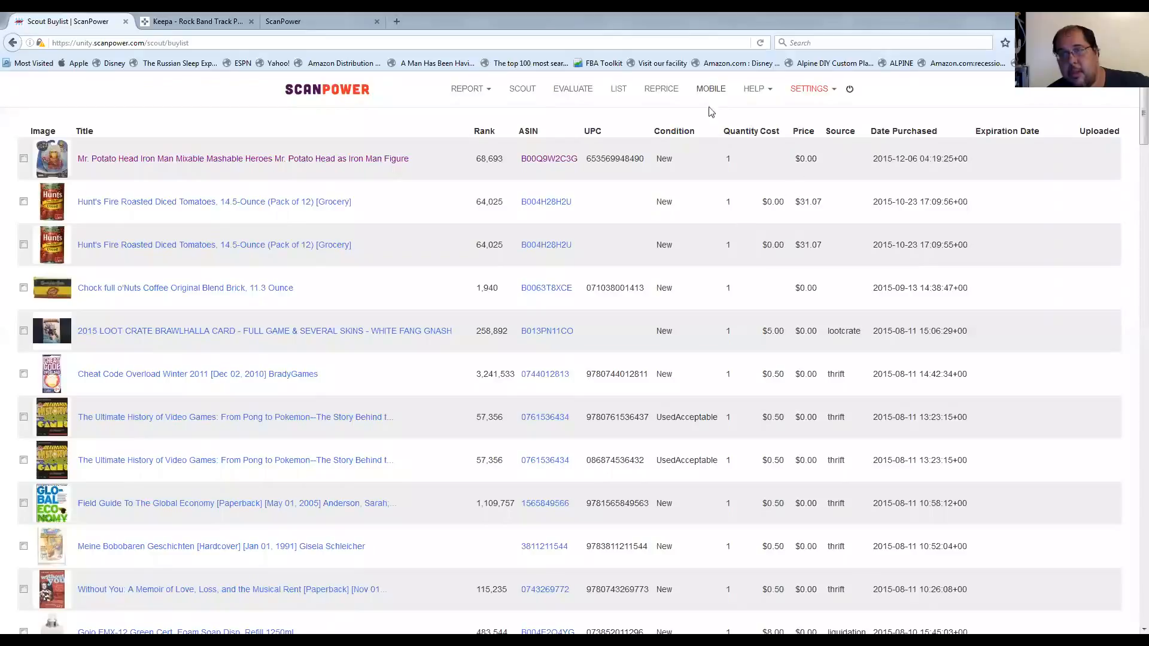
Start listing ASIN B001F04T8I in the List section and check the available conditions, keeping New.
left_click(617, 90)
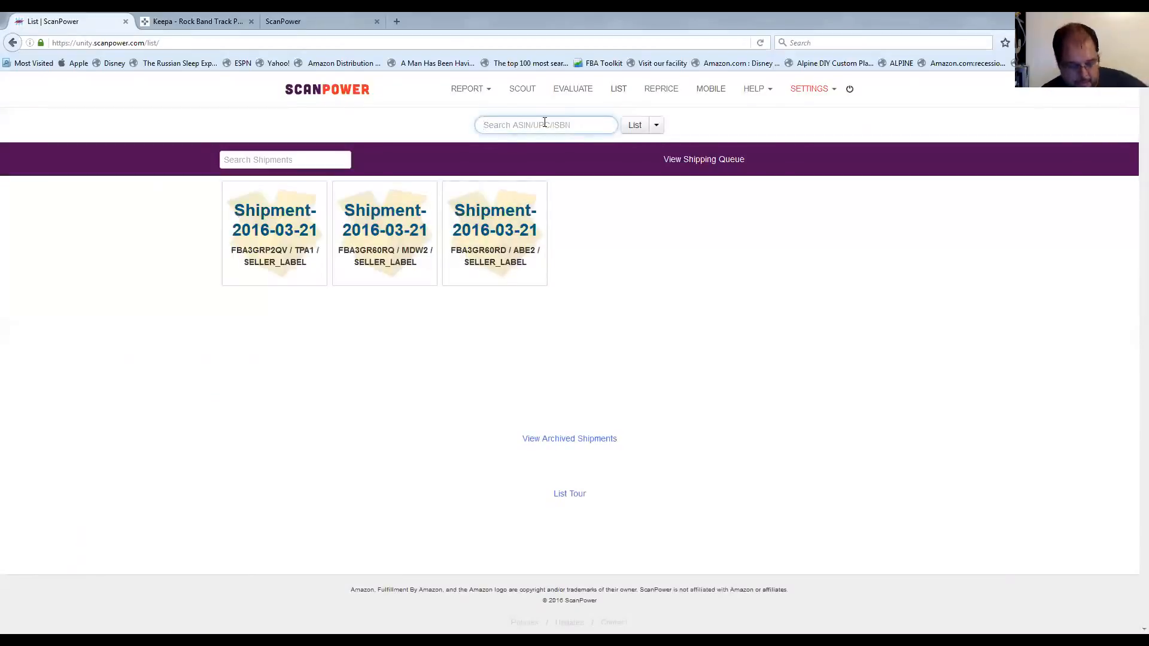
type("B001F04T8I")
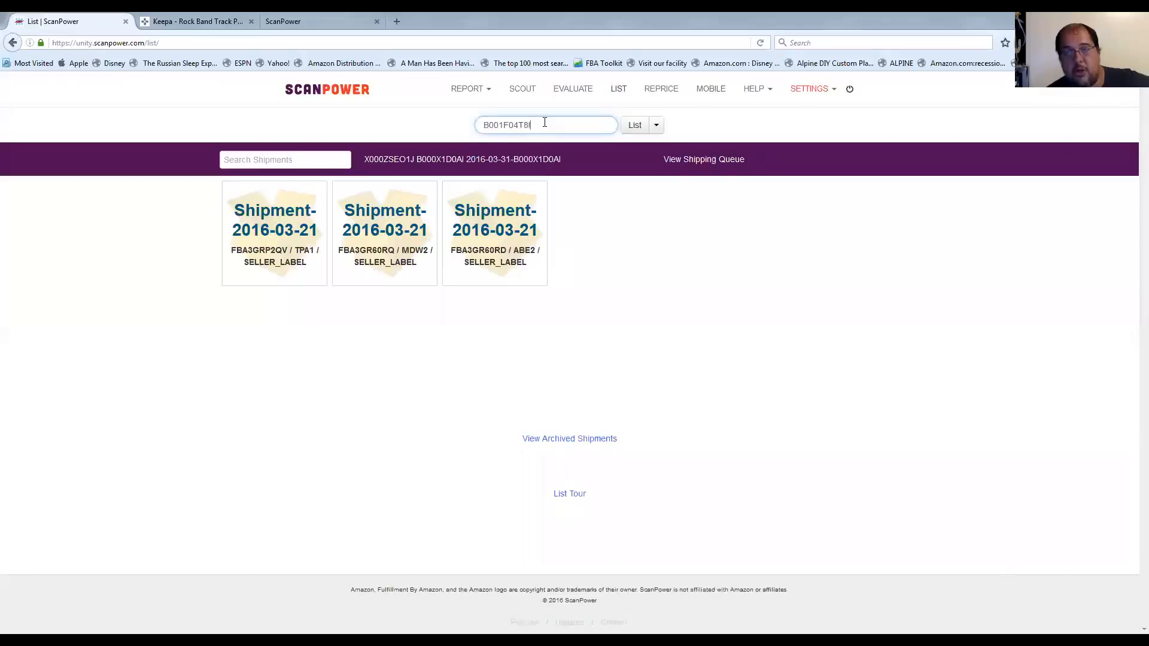
left_click(633, 124)
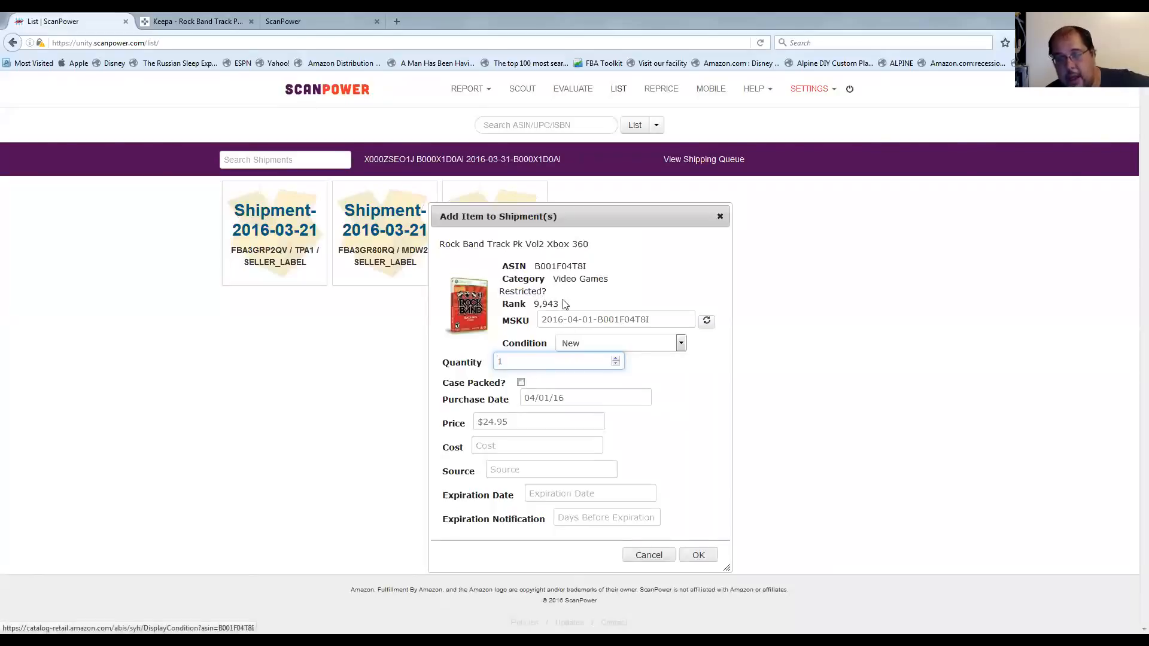
left_click(625, 346)
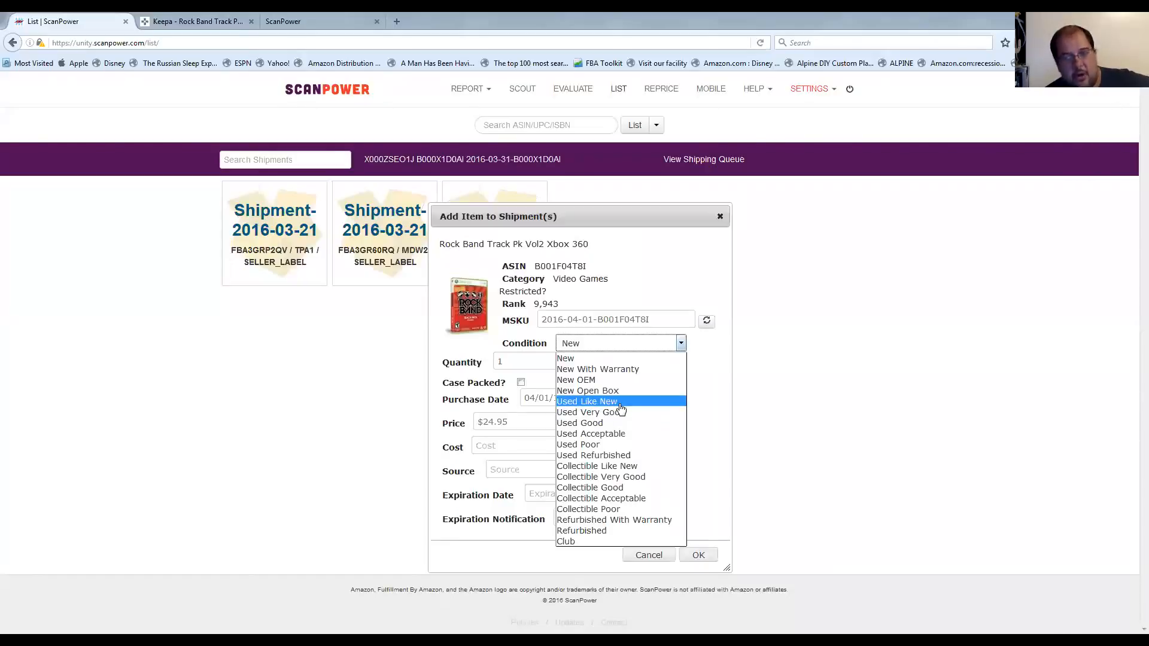
left_click(708, 370)
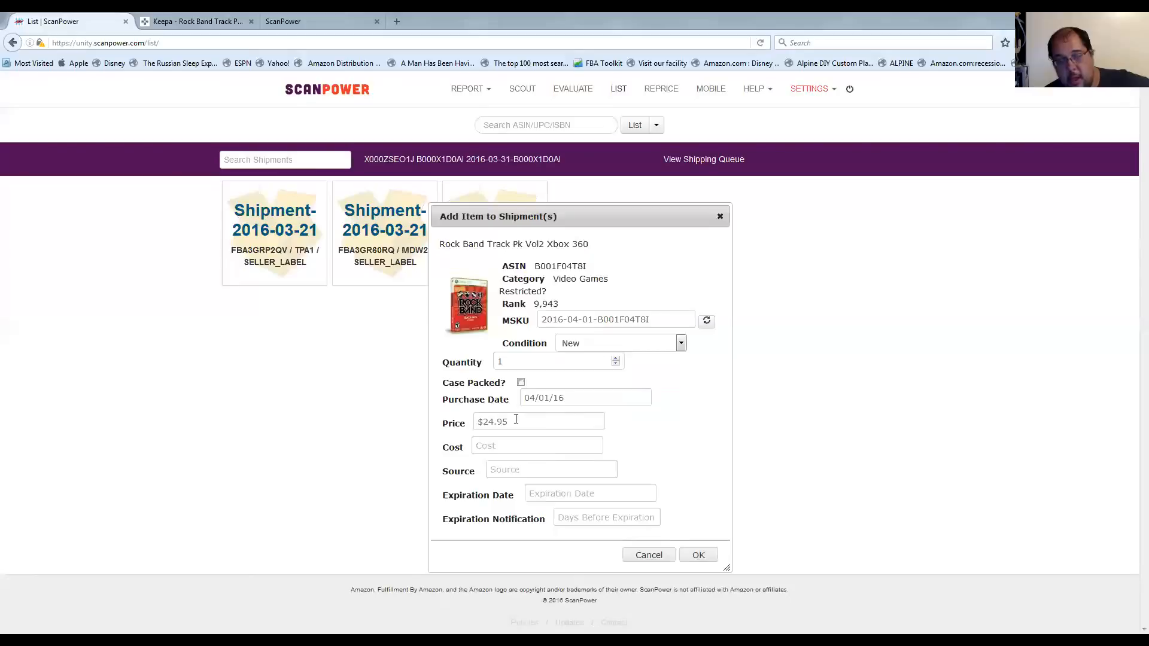
Clear the Rock Band track pack's price and set its cost to 3.
left_click_drag(528, 423, 451, 426)
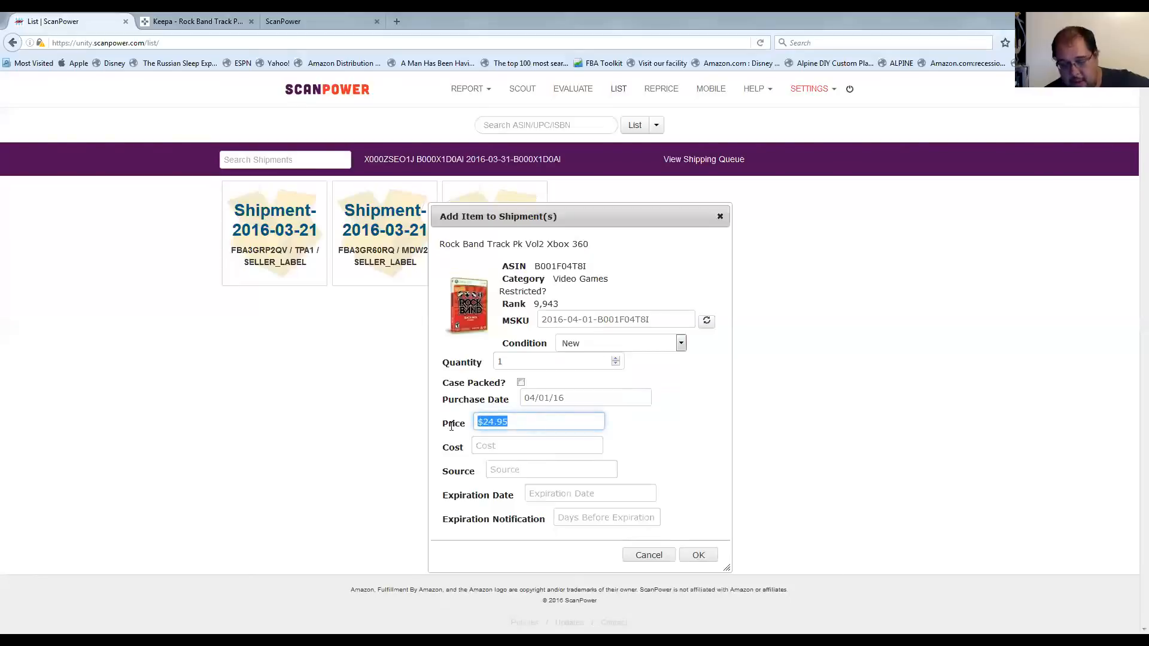
key("BackSpace")
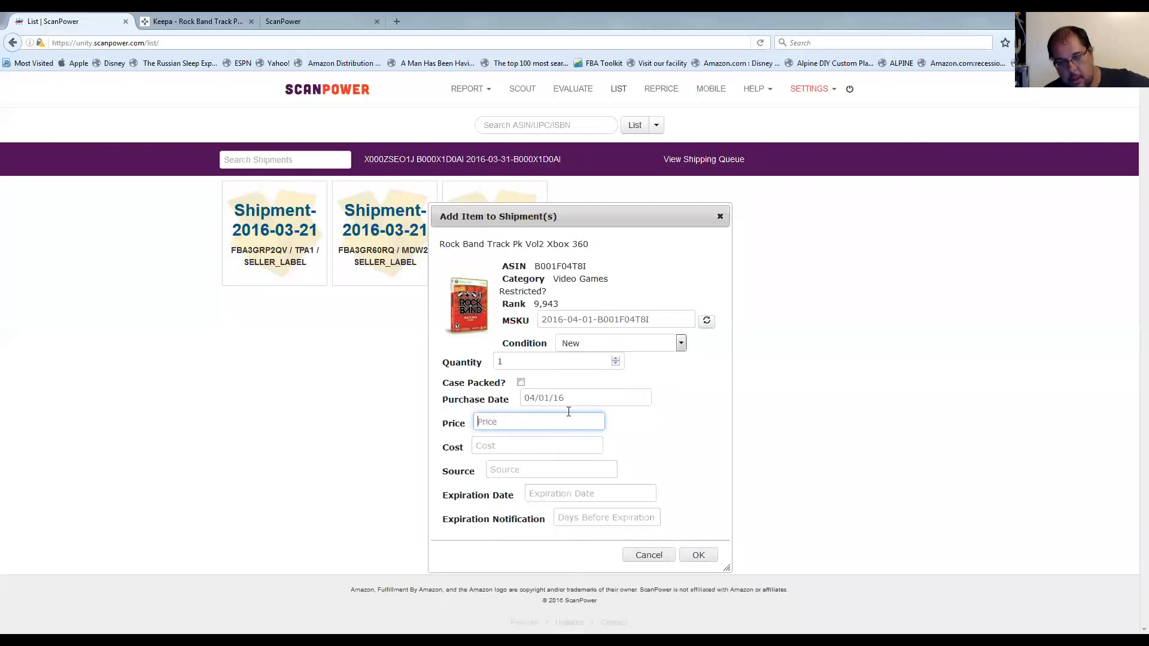
left_click(561, 449)
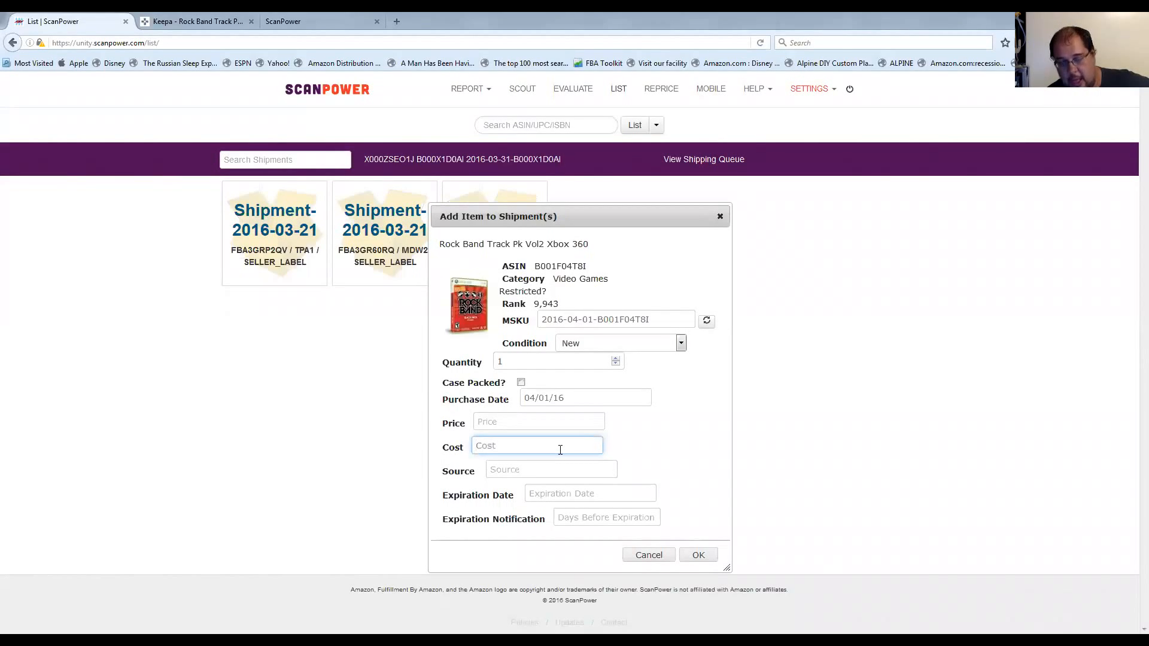
type("3")
Browse the suggested purchase sources and set the item's source to walmart.
left_click(562, 472)
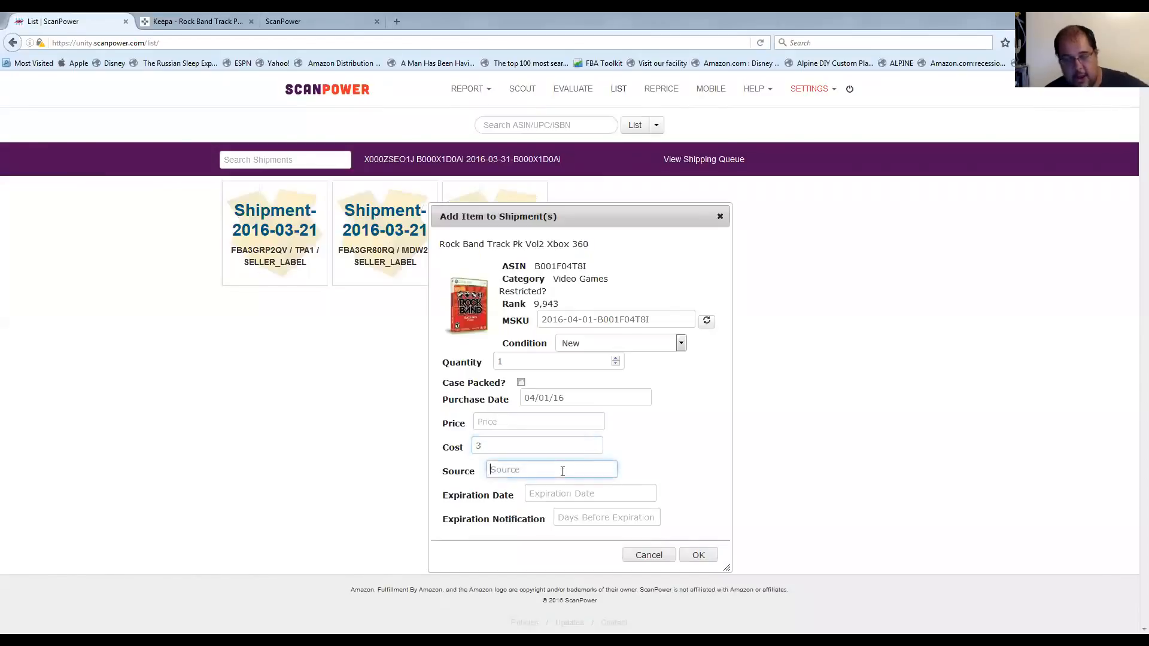
left_click(563, 471)
scroll(554, 505, "down", 2)
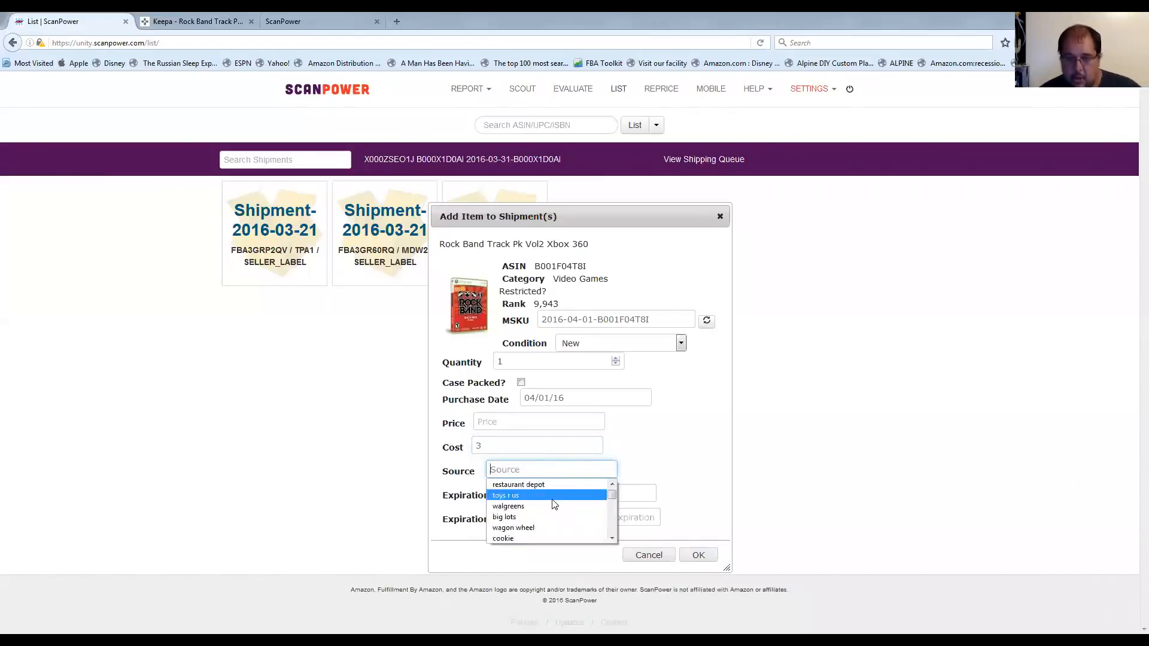
scroll(554, 504, "down", 1)
scroll(554, 504, "up", 3)
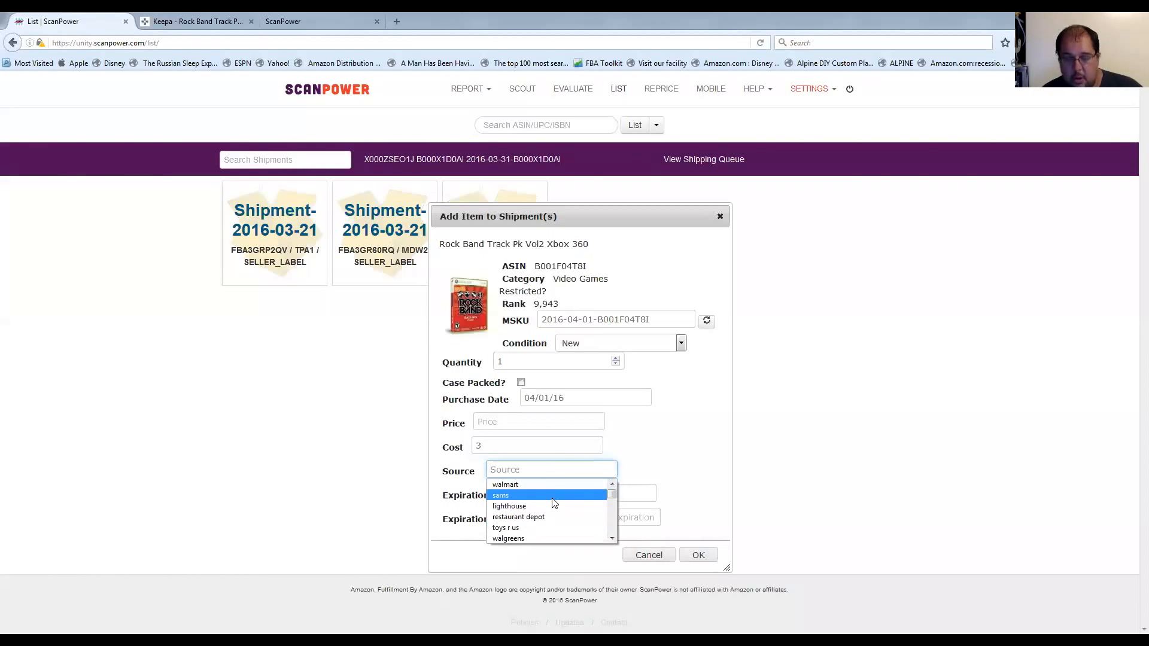
left_click(543, 465)
type("walmart")
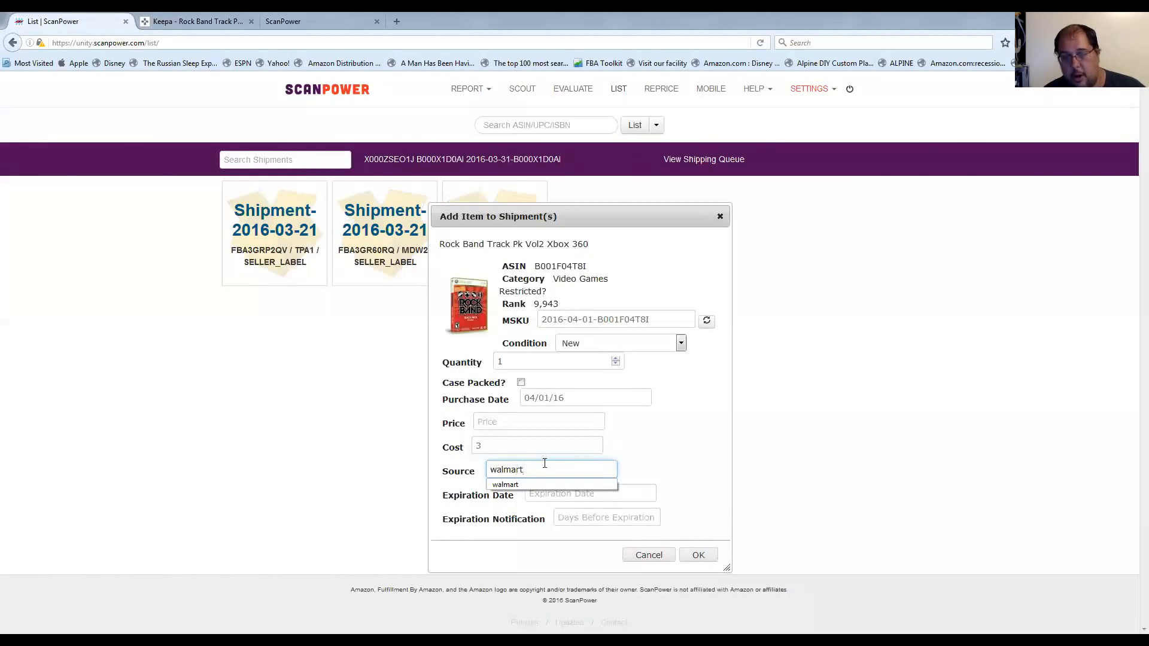
left_click(658, 463)
Check the expiration date and expiration notification fields, leave both empty, and submit the item details.
left_click(605, 493)
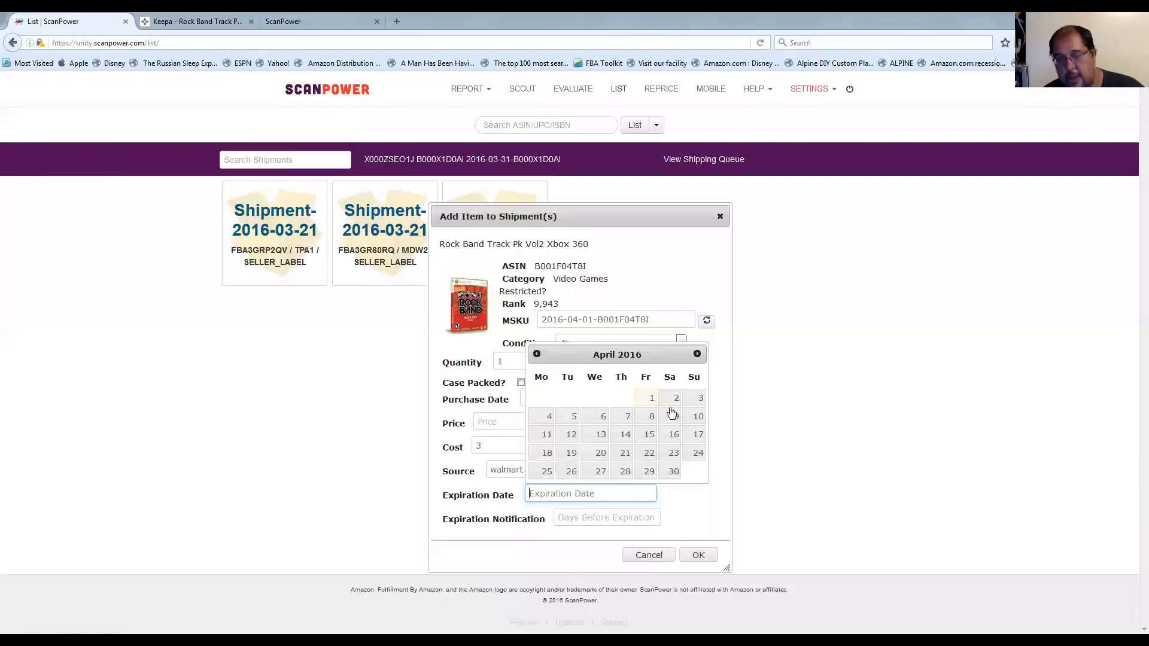
left_click(570, 520)
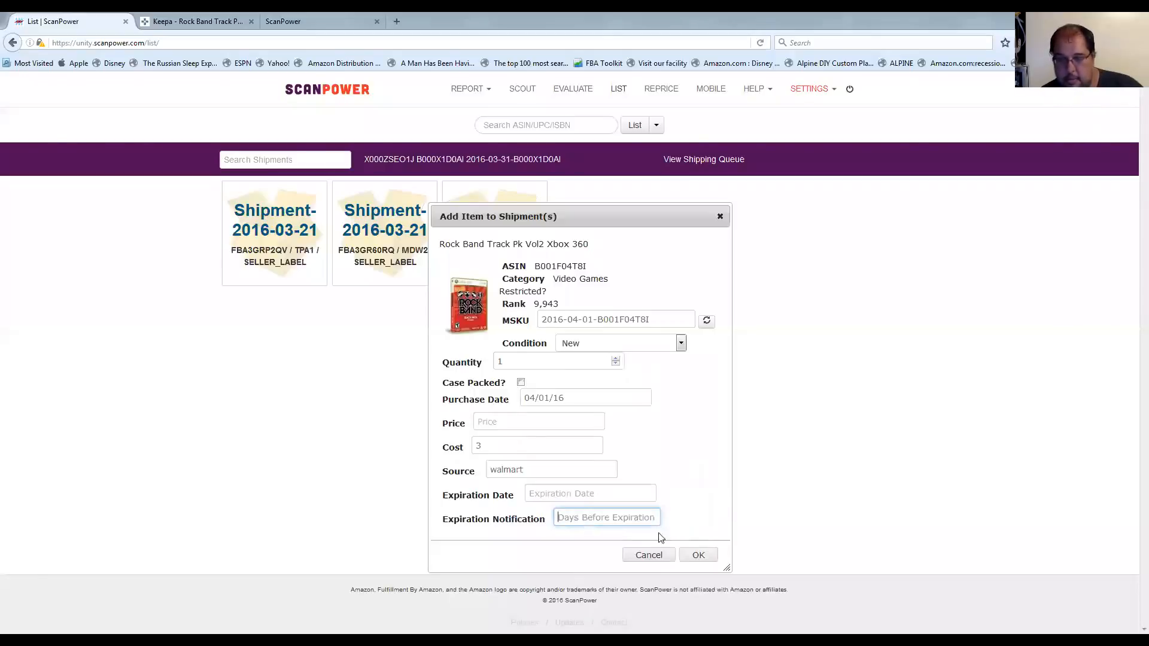
left_click(699, 556)
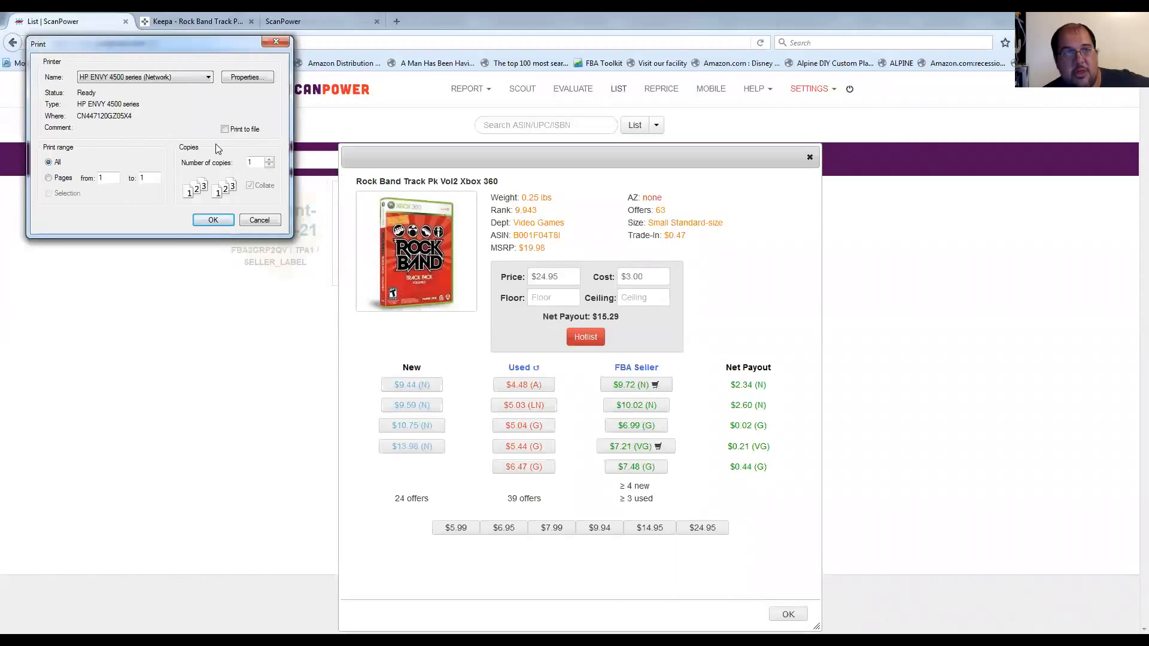
Cancel printing the item label and try list prices of $7.99 and $9.94 for the track pack.
left_click(274, 43)
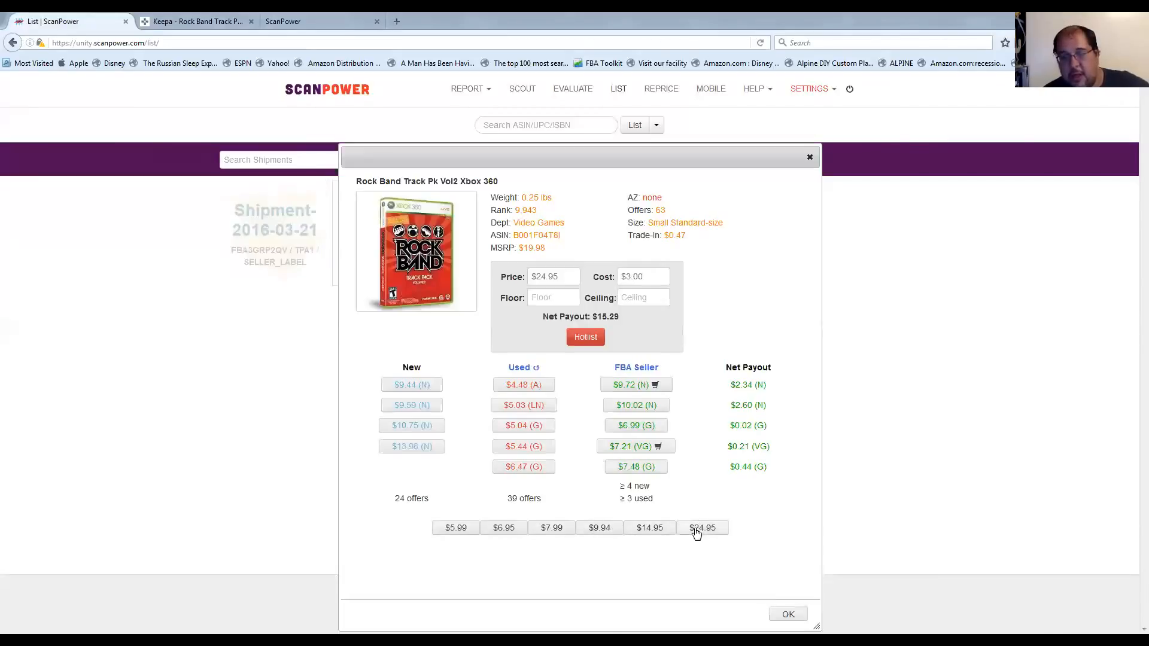
left_click(610, 533)
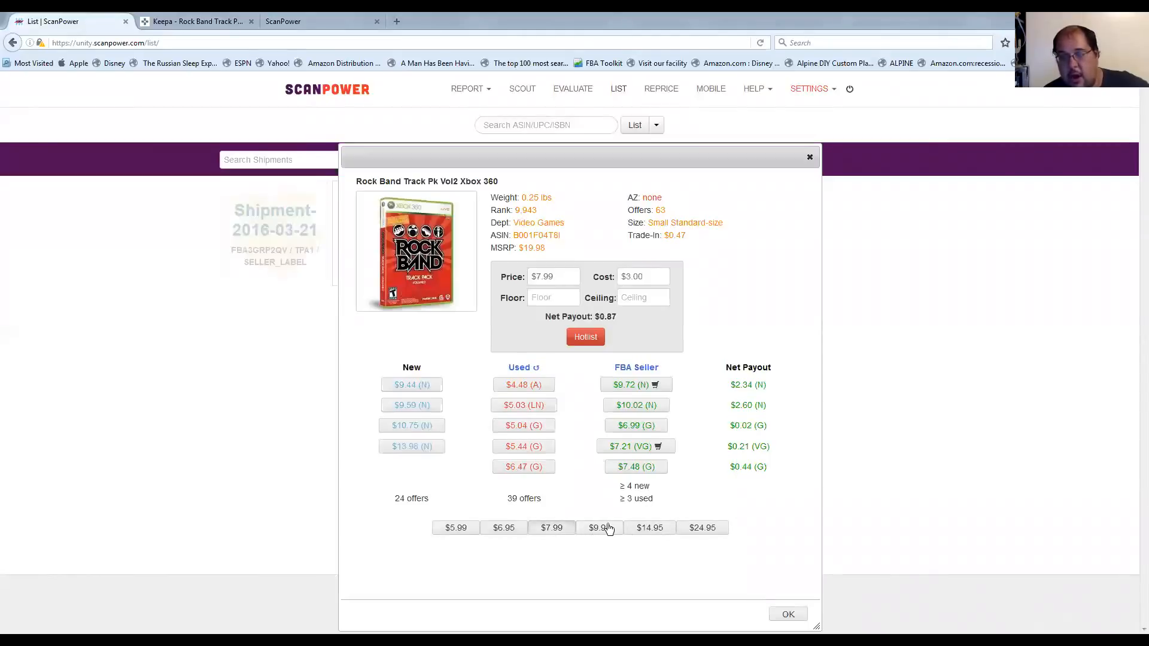
left_click(608, 530)
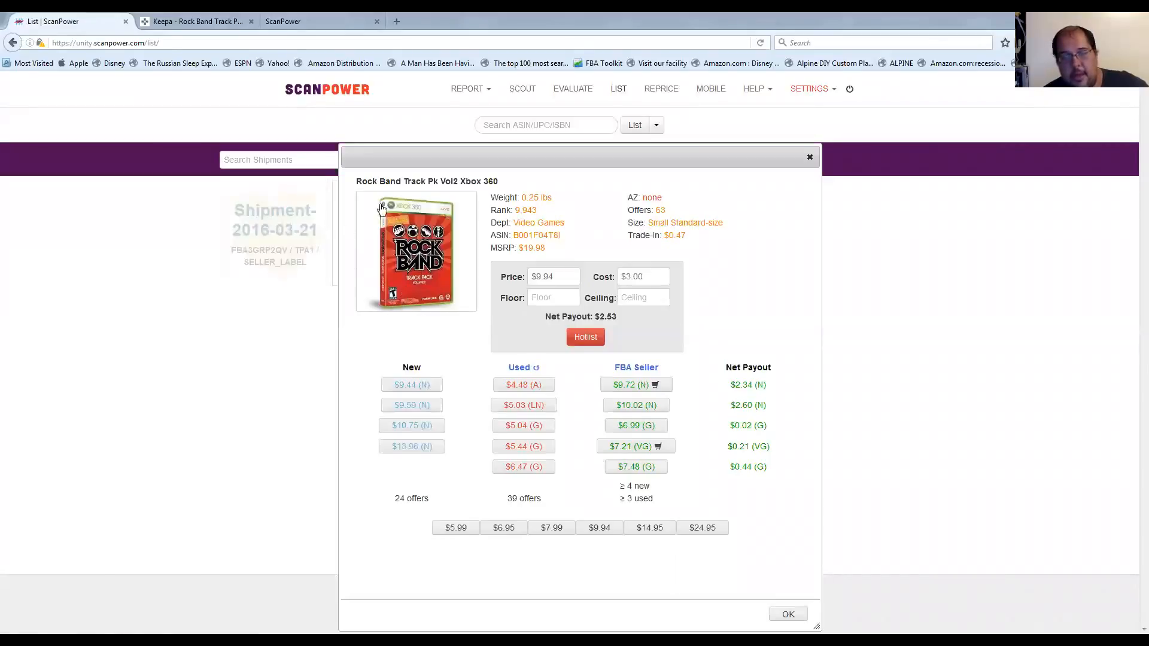
View the track pack's offer listings on Amazon, and return to the pricing dialog.
left_click(430, 242)
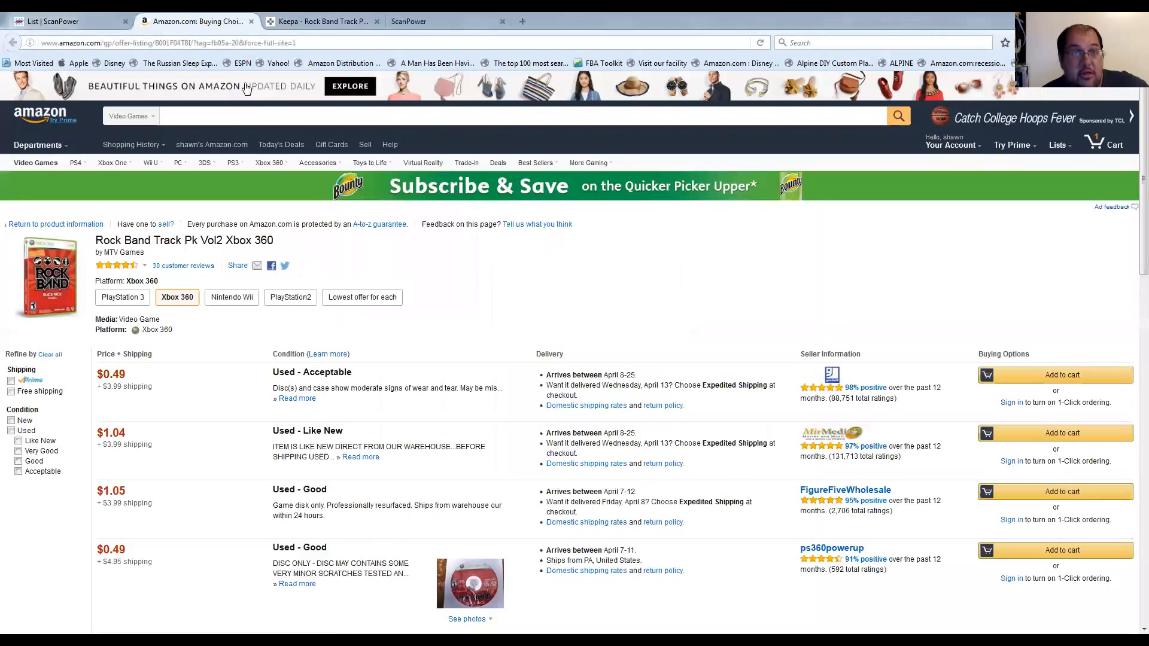
left_click(252, 21)
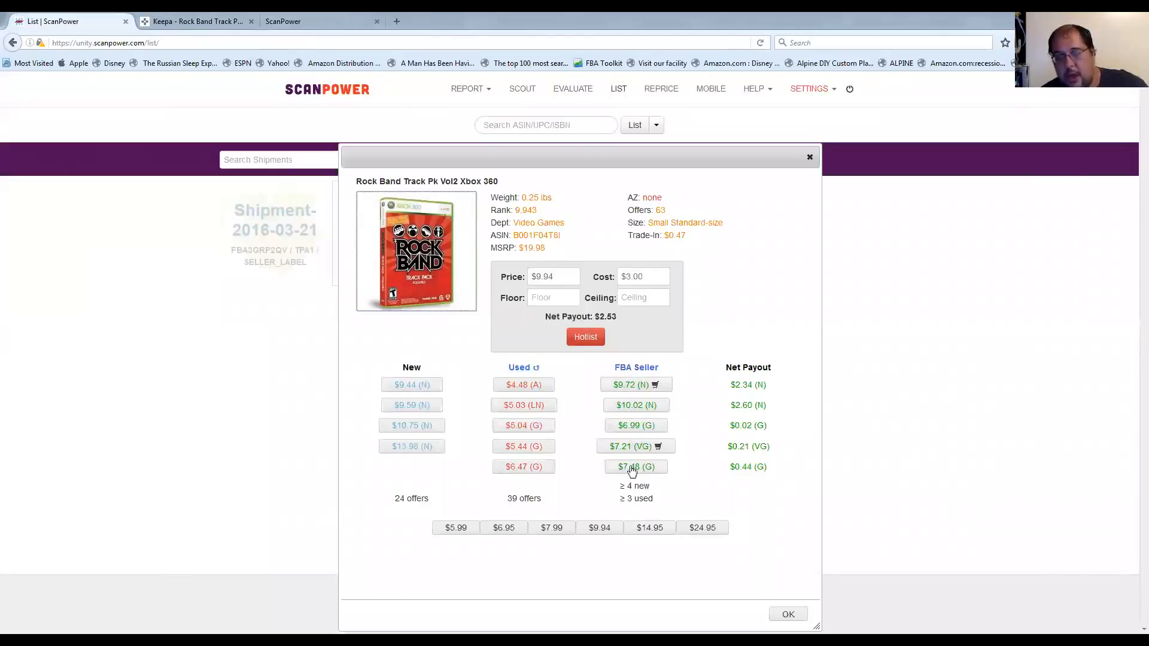
Match the $7.21 Very Good FBA offer as the list price and add the item to the MDW2 shipment.
left_click(626, 430)
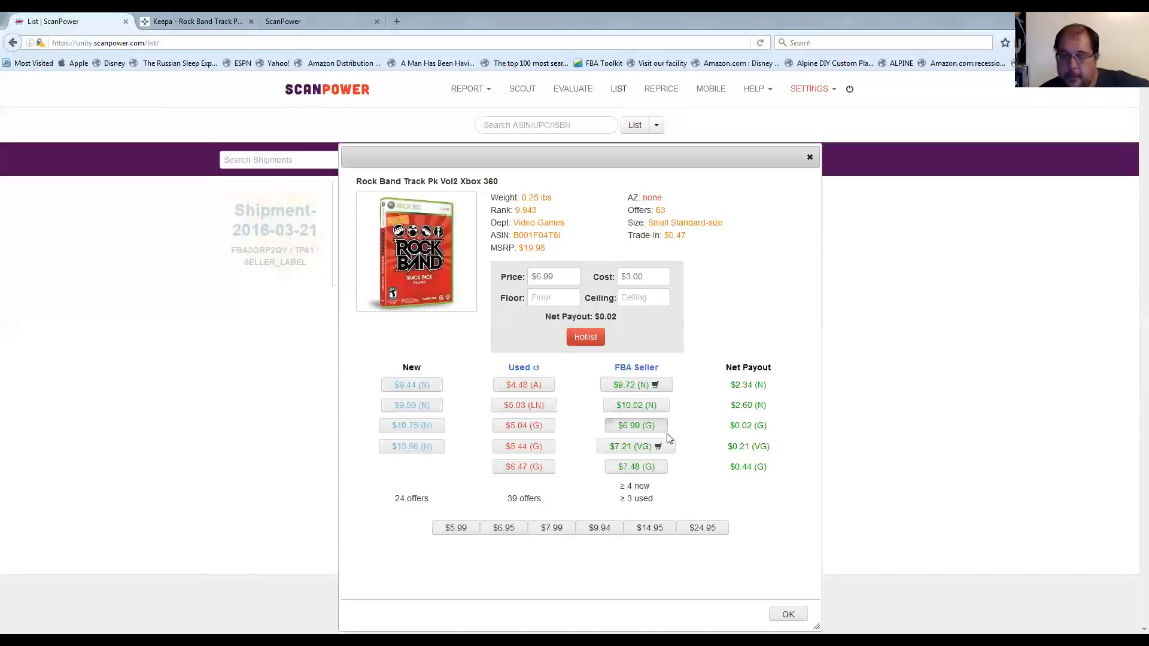
left_click(633, 450)
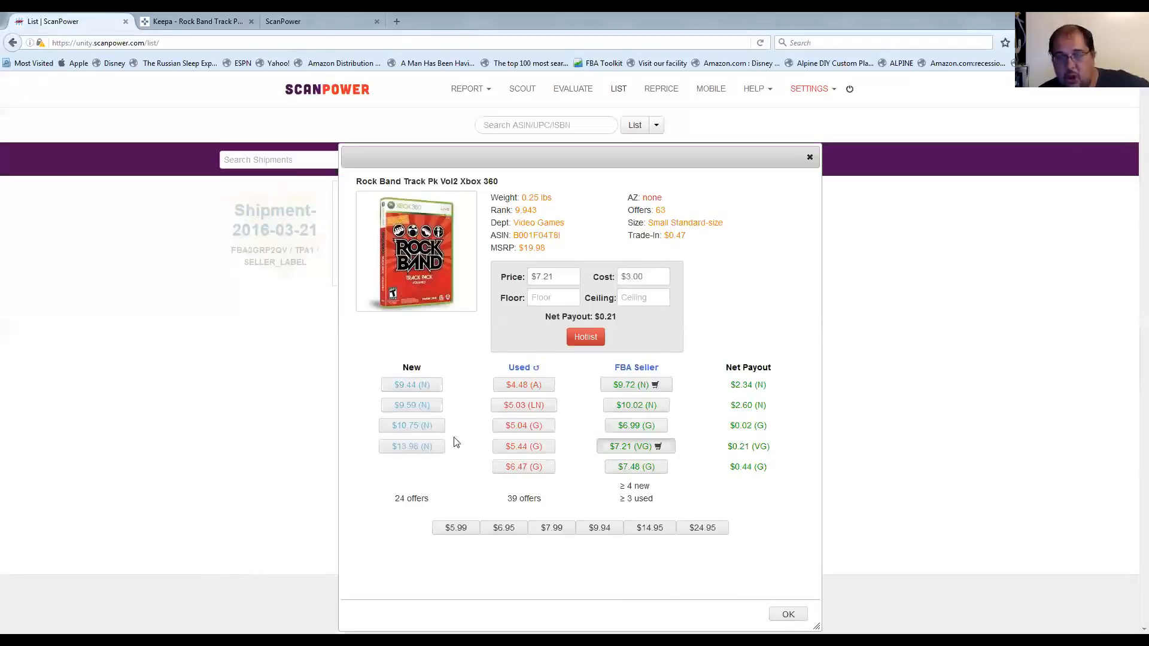
left_click(787, 615)
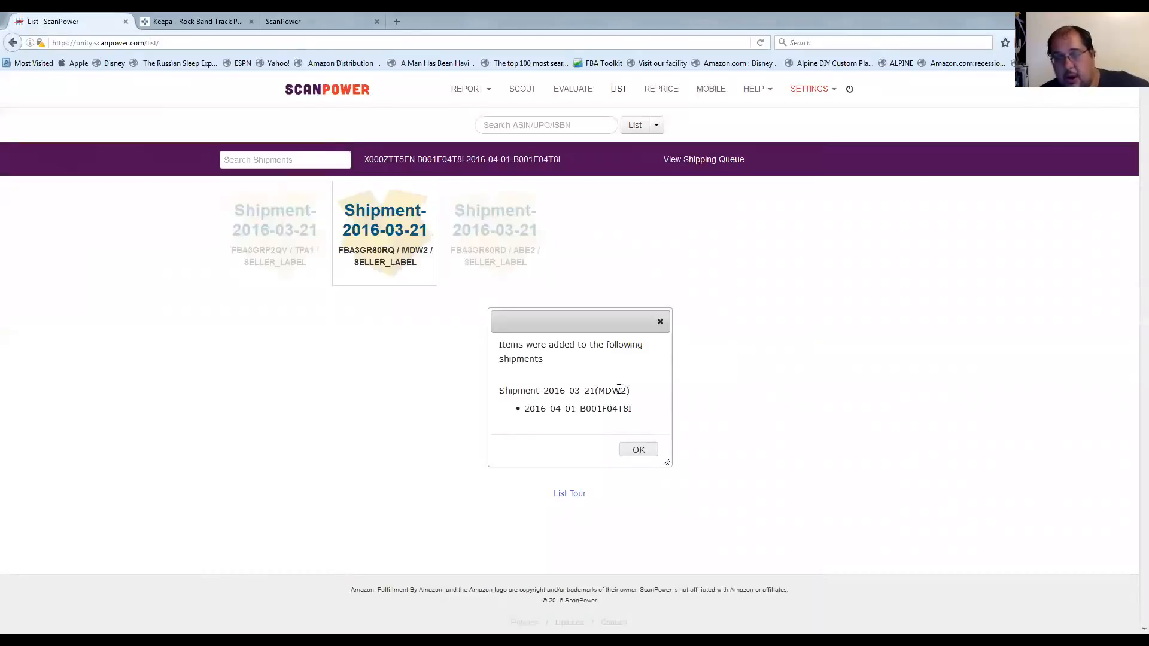
left_click(641, 450)
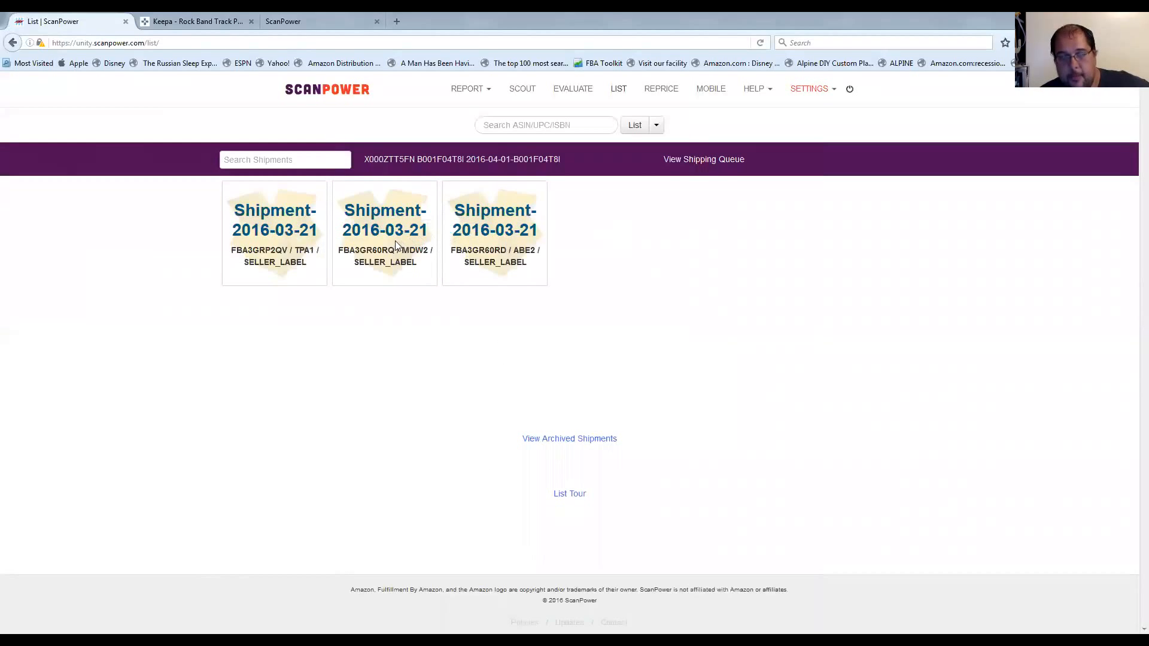
Open the MDW2 shipment and examine its item list, the Rock Band track pack entry and the option to finish the shipment.
left_click(413, 222)
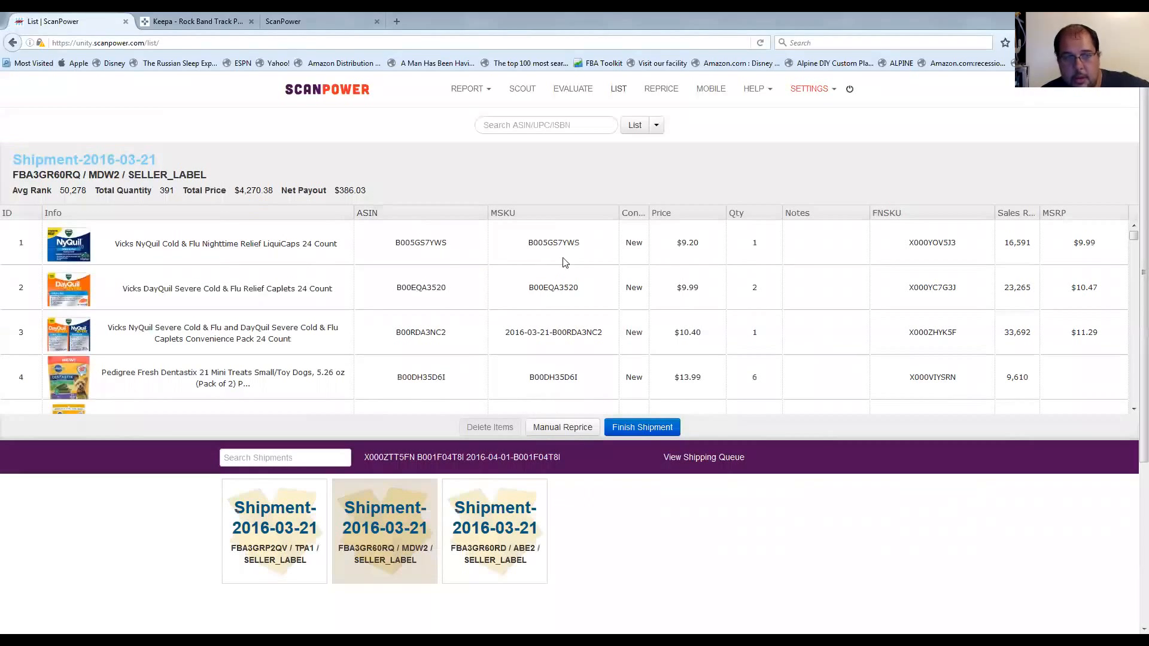
scroll(694, 341, "down", 10)
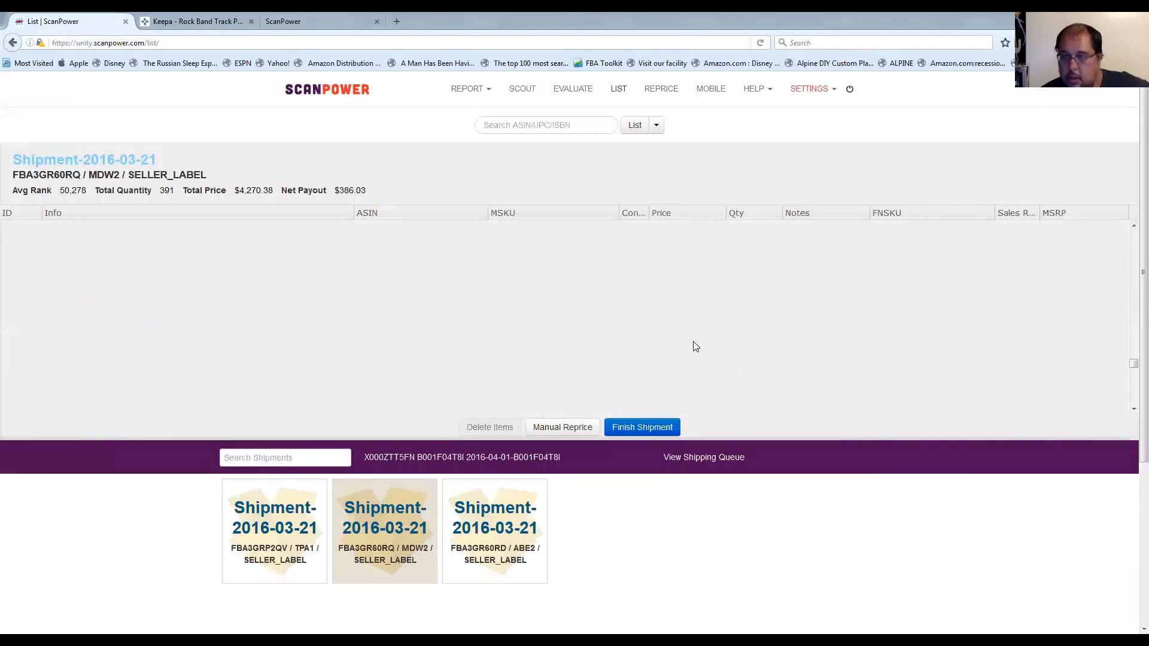
scroll(641, 369, "down", 4)
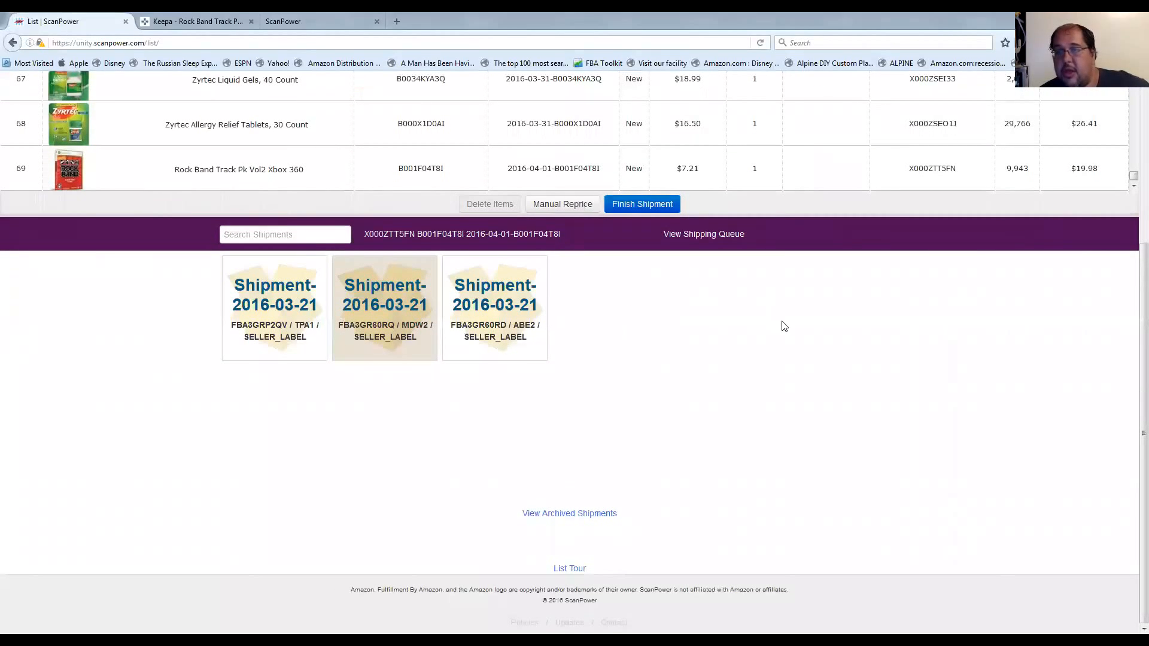
scroll(784, 325, "up", 2)
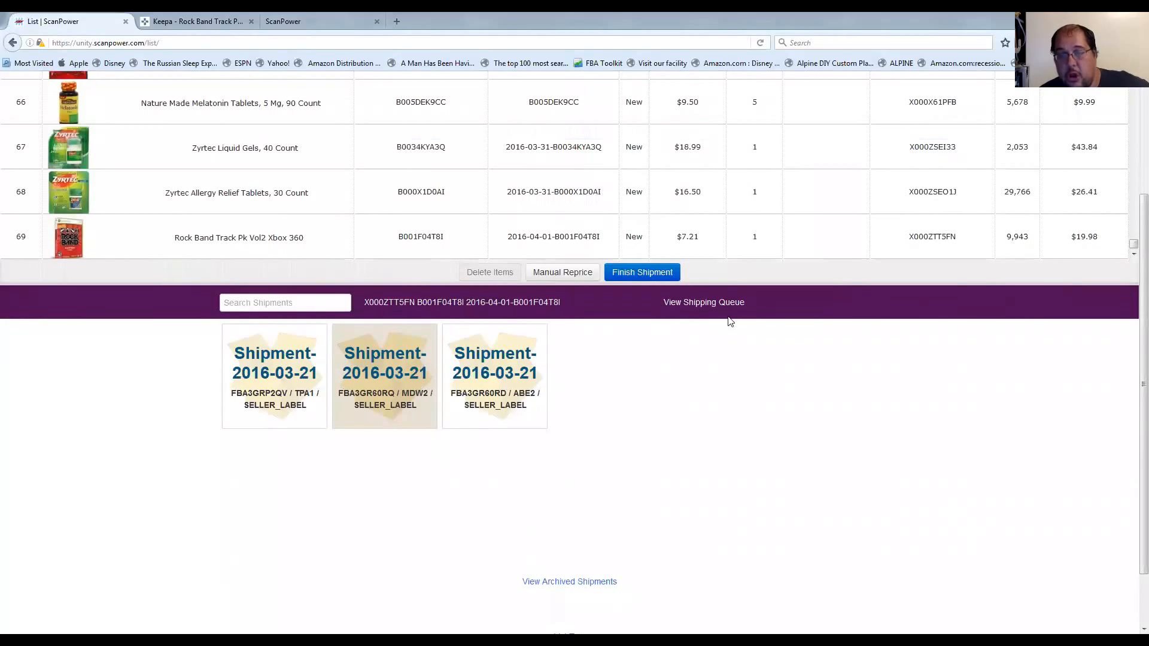
left_click(650, 274)
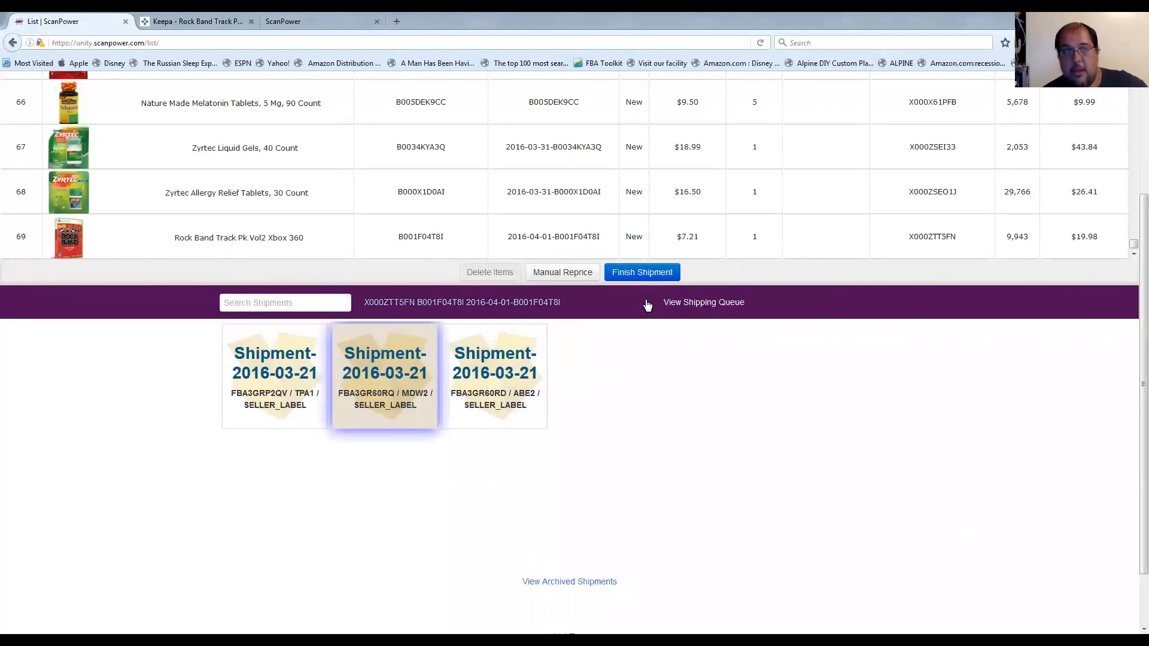
scroll(627, 371, "down", 2)
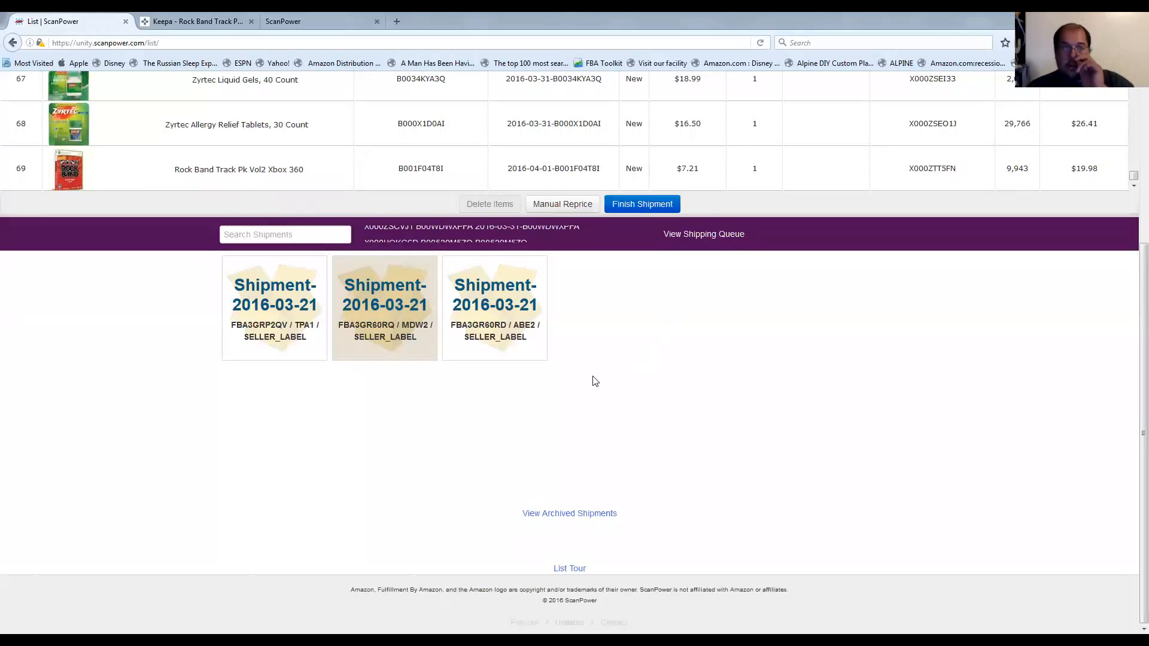
scroll(606, 368, "up", 5)
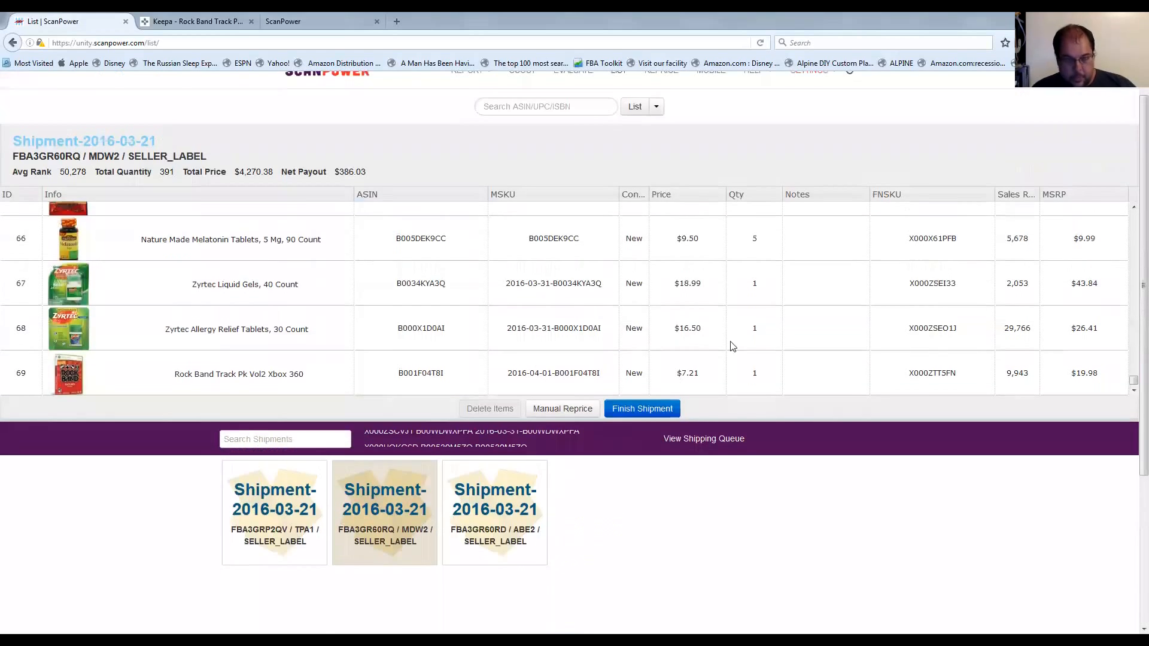
scroll(541, 249, "up", 5)
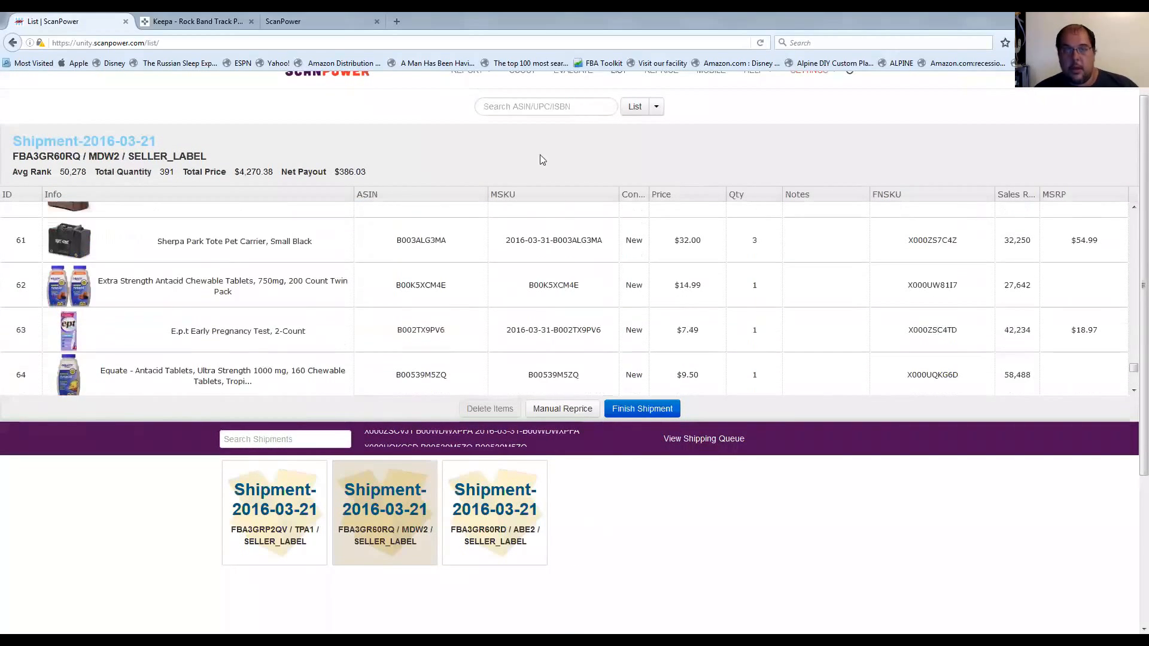
scroll(508, 175, "up", 1)
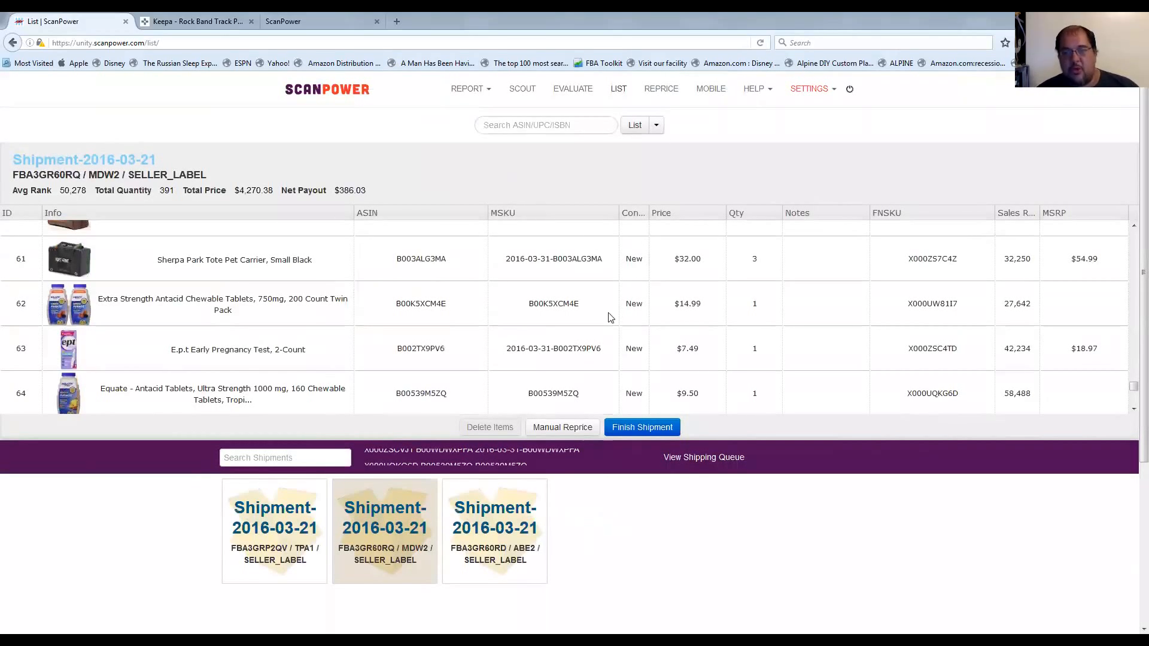
Return to the shipments overview in the List section, and open the Reprice section.
left_click(620, 90)
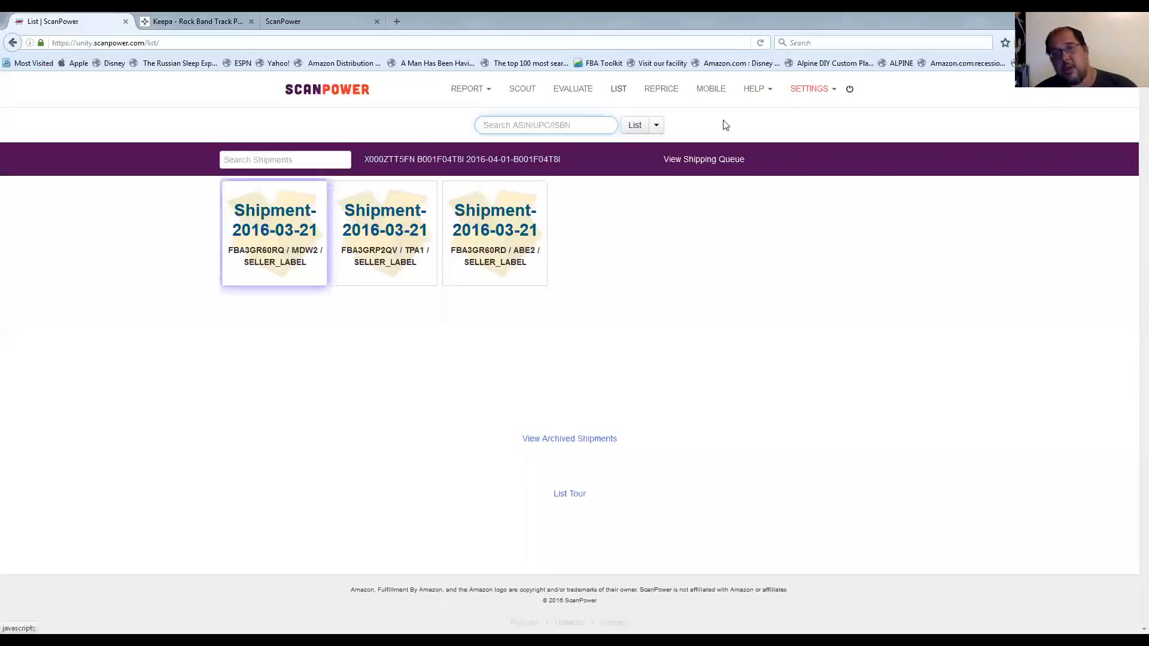
left_click(658, 90)
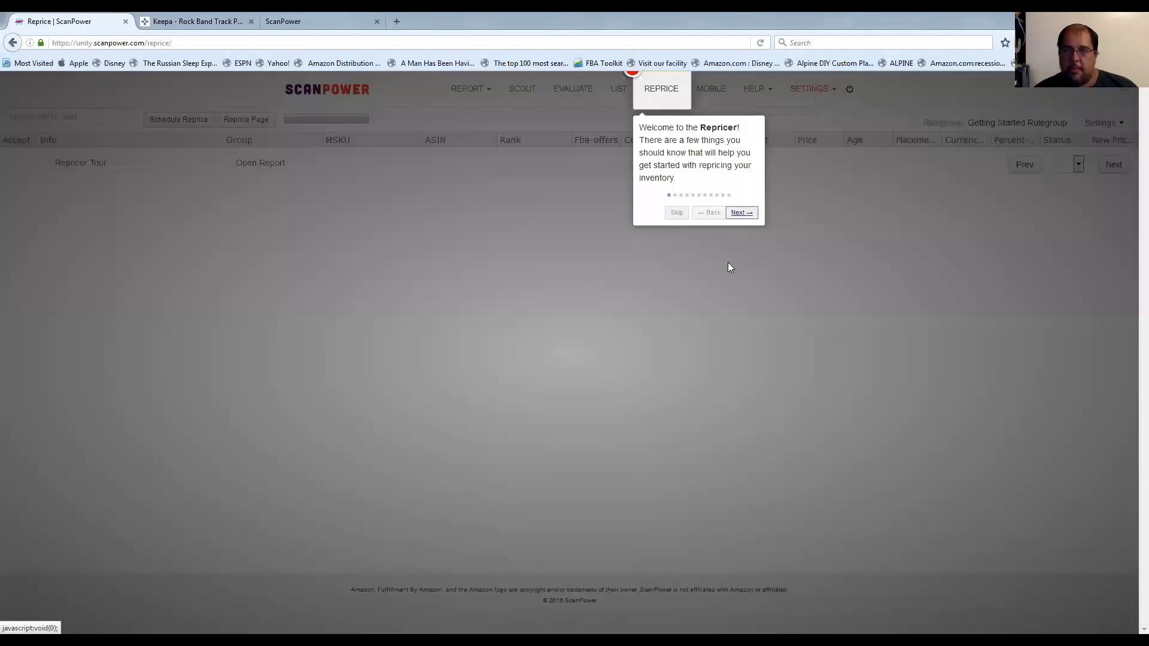
Skip the Repricer tour, and view the pricing details and competing offers of the TRESemme Conditioner before closing them.
left_click(677, 212)
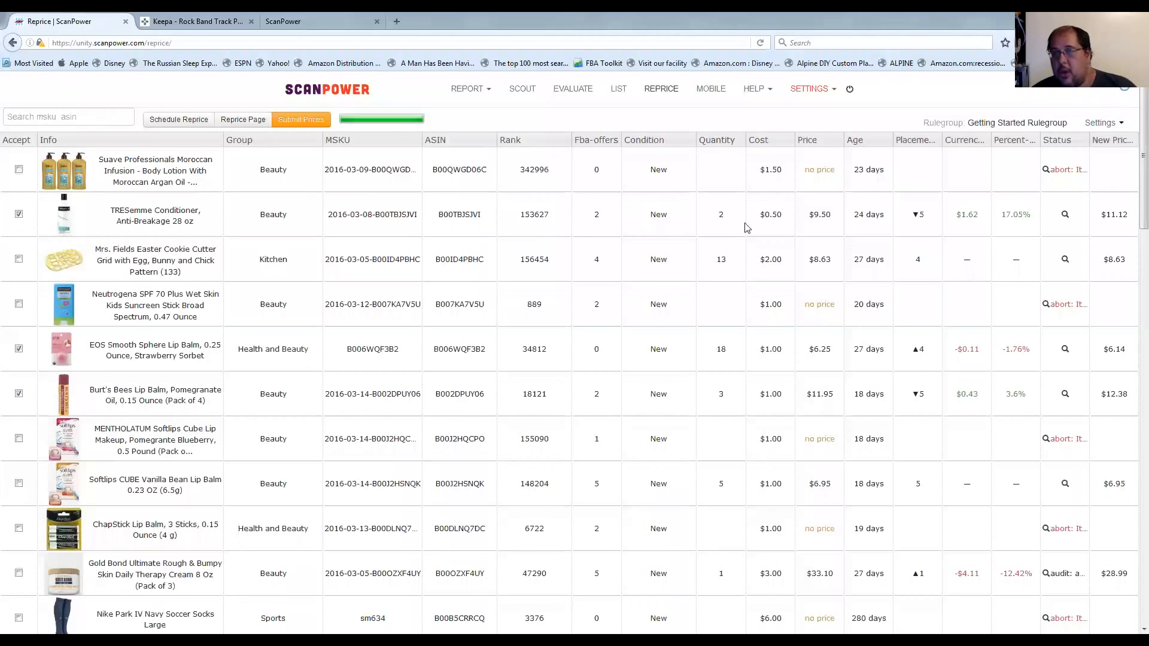
left_click(821, 215)
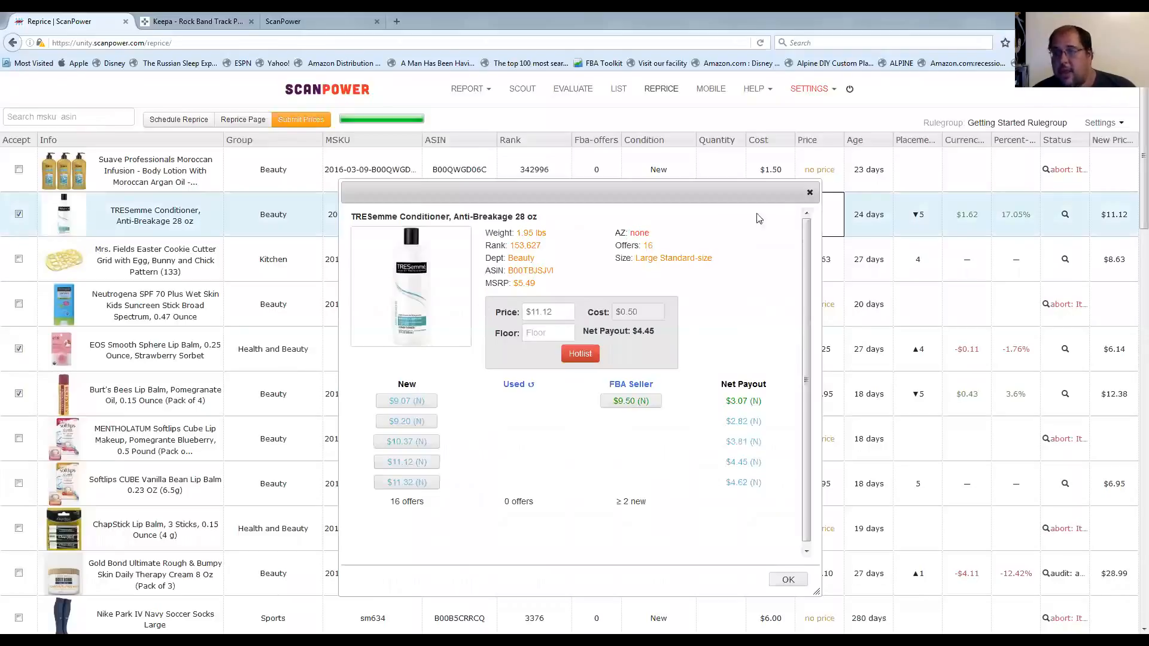
left_click(810, 195)
Sort the Reprice inventory by age in descending order and look through the listed items.
left_click(854, 140)
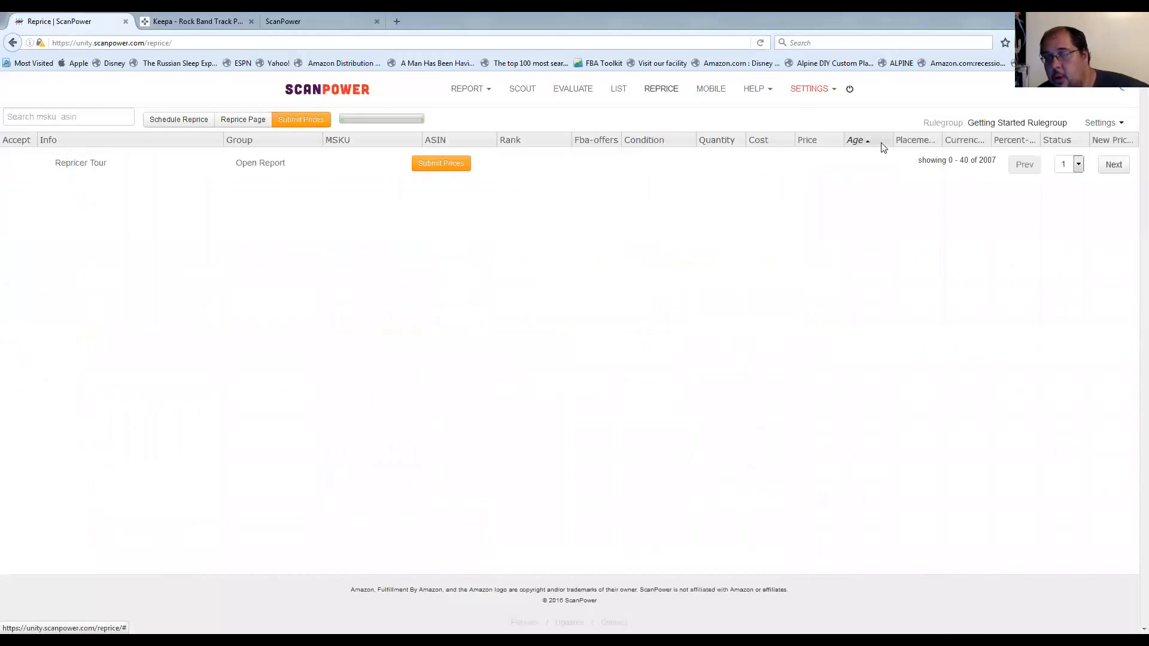
left_click(857, 142)
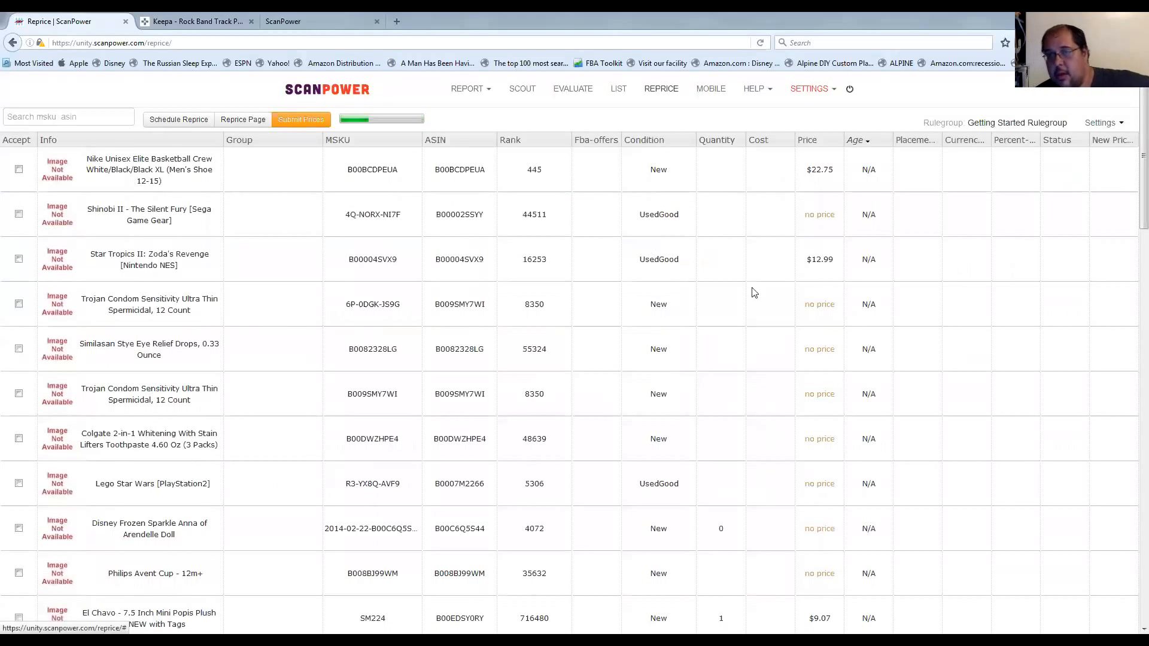
scroll(849, 246, "down", 20)
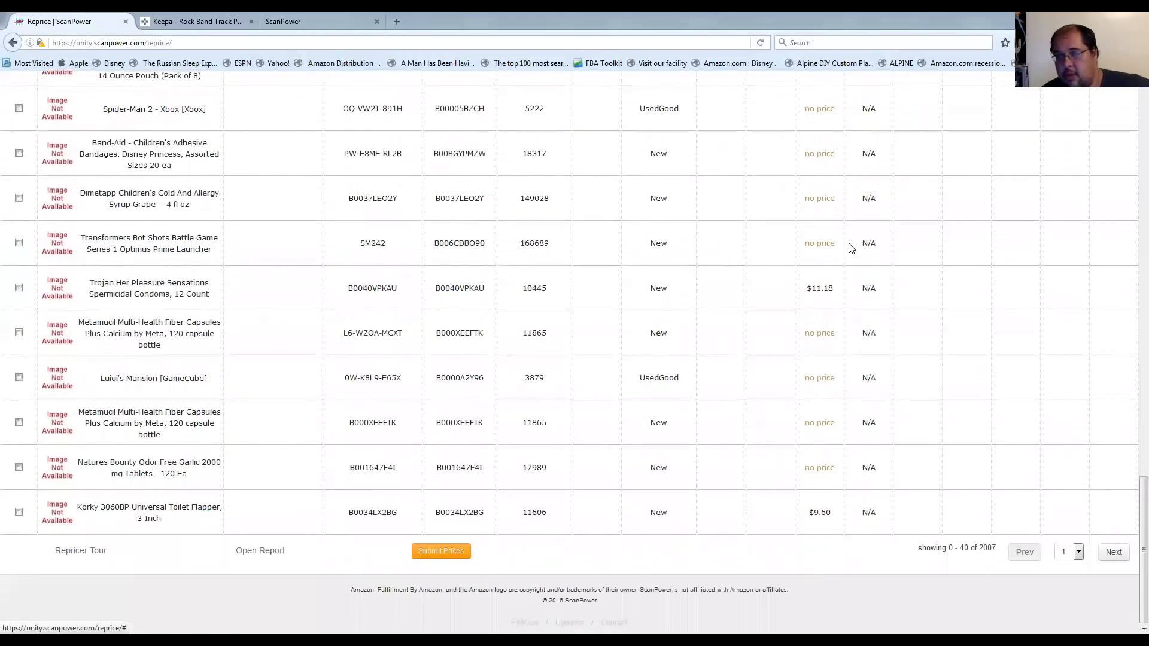
scroll(849, 251, "up", 20)
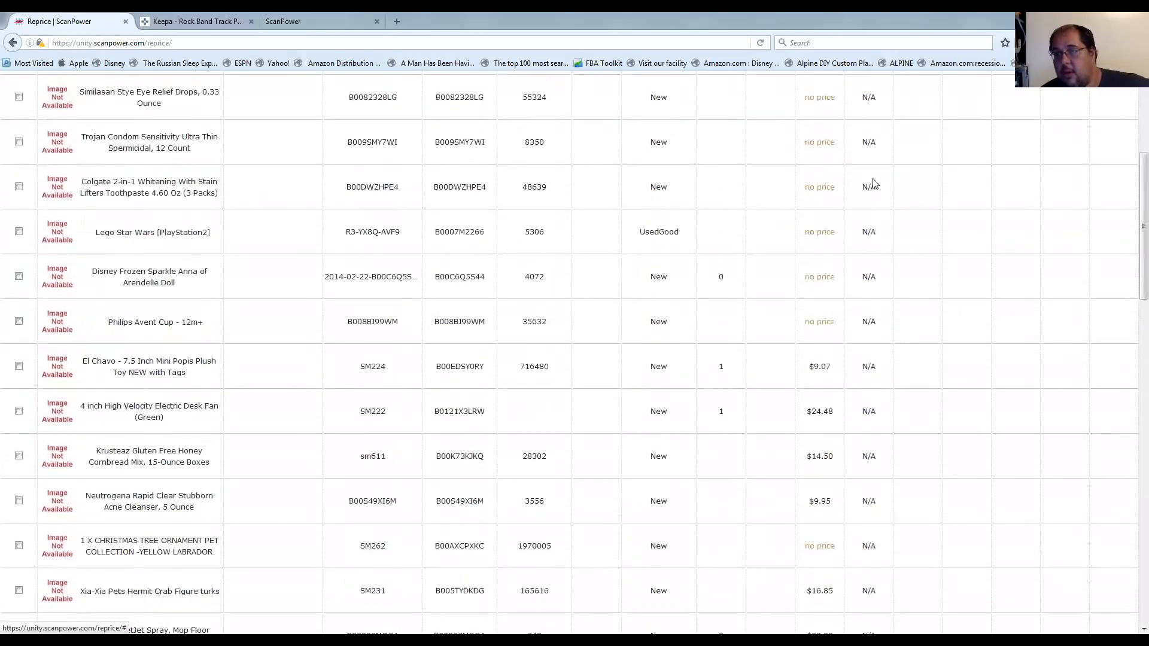
Sort the inventory by age with the newest items first, and examine their prices and repricing statuses.
left_click(857, 141)
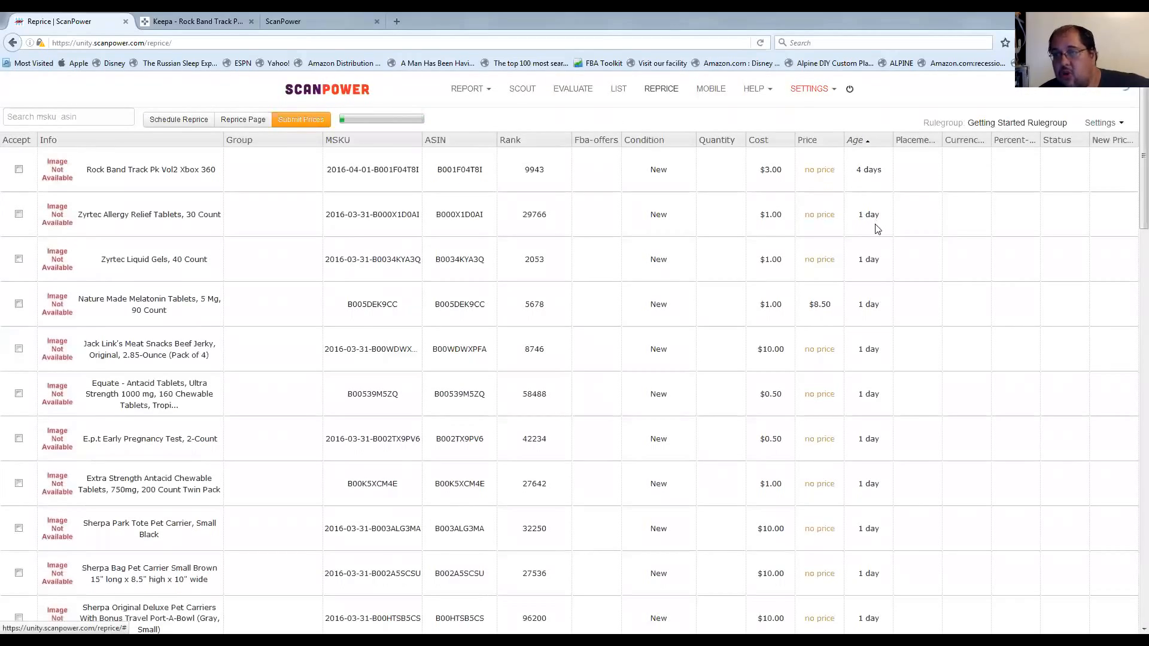
scroll(875, 230, "down", 3)
scroll(870, 237, "down", 2)
scroll(866, 239, "down", 3)
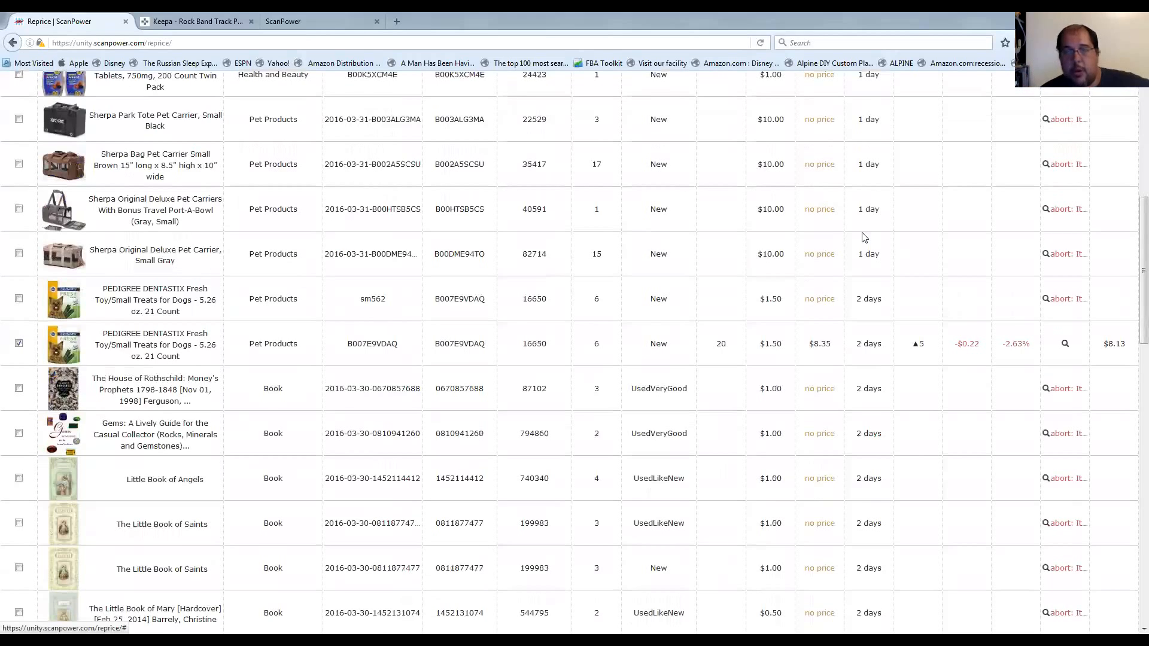
scroll(864, 238, "up", 7)
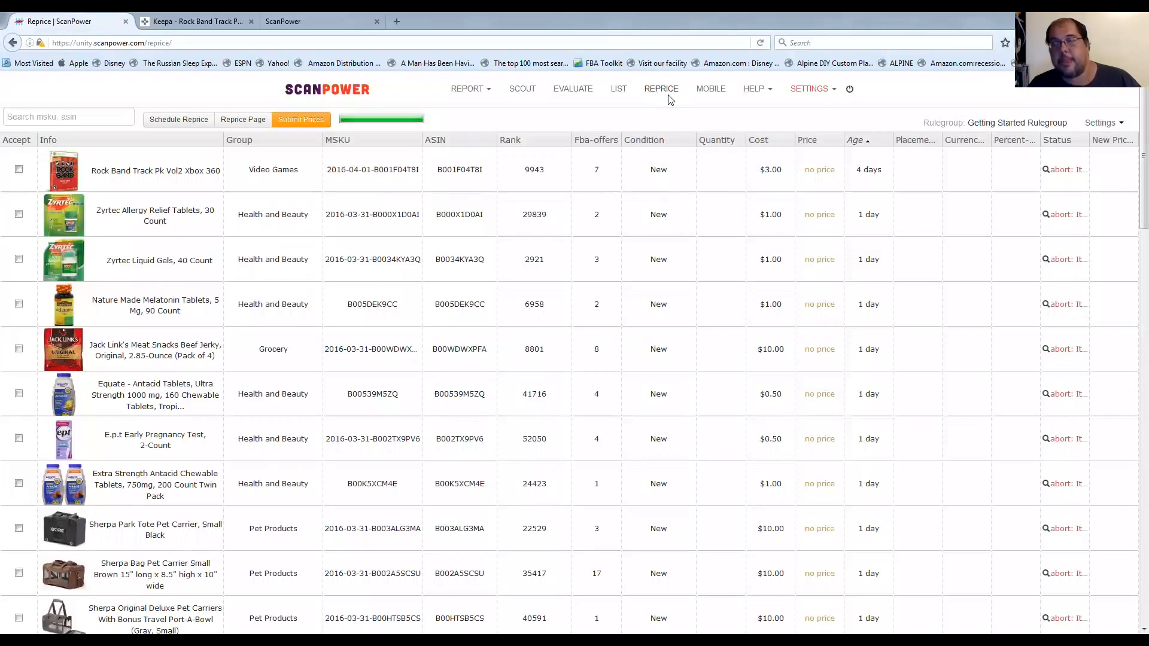
Open the Evaluate section and look over its upload area, past upload requests and per-upload pricing.
left_click(585, 92)
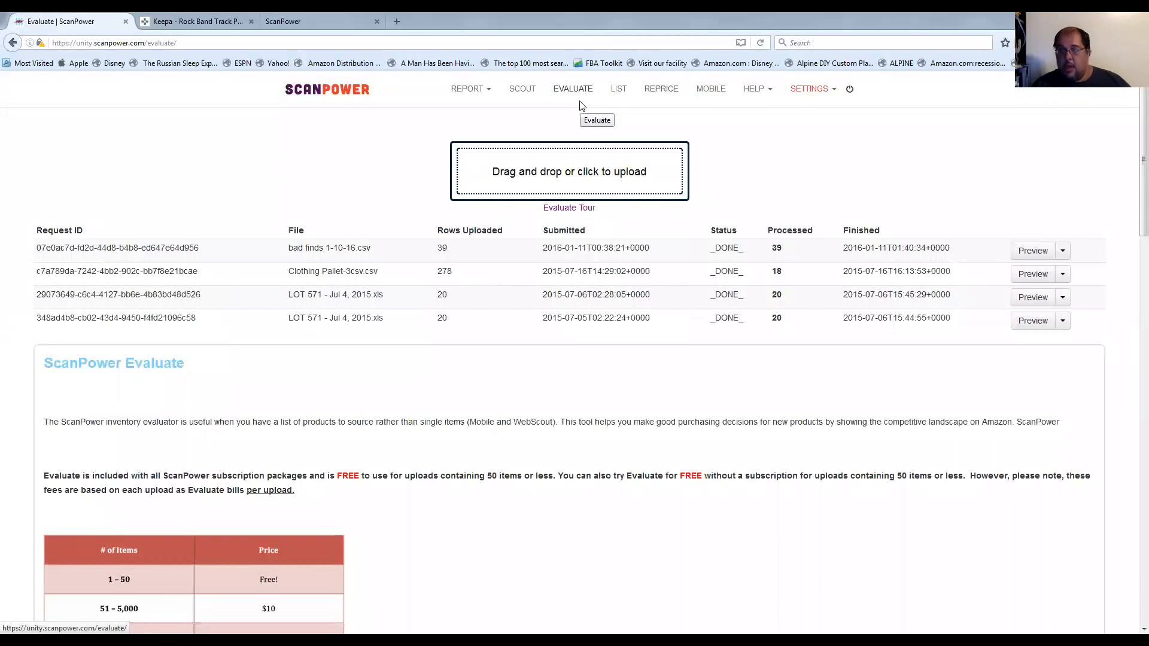
scroll(574, 318, "down", 1)
scroll(575, 317, "down", 3)
scroll(575, 316, "up", 3)
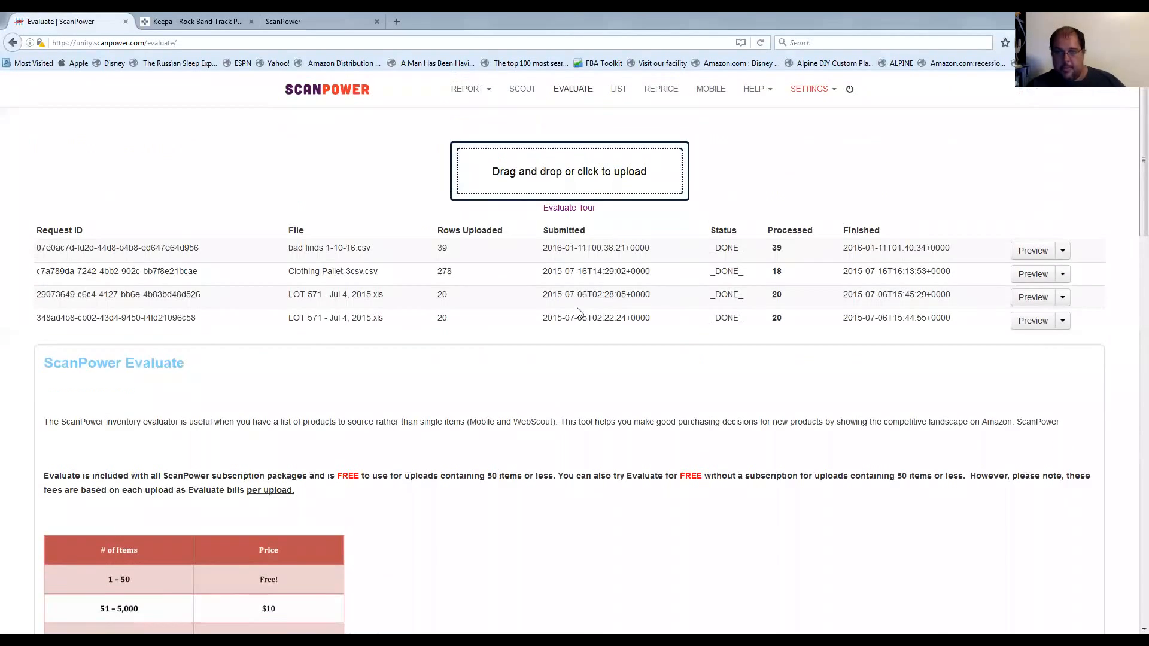
scroll(581, 320, "down", 2)
scroll(587, 314, "up", 3)
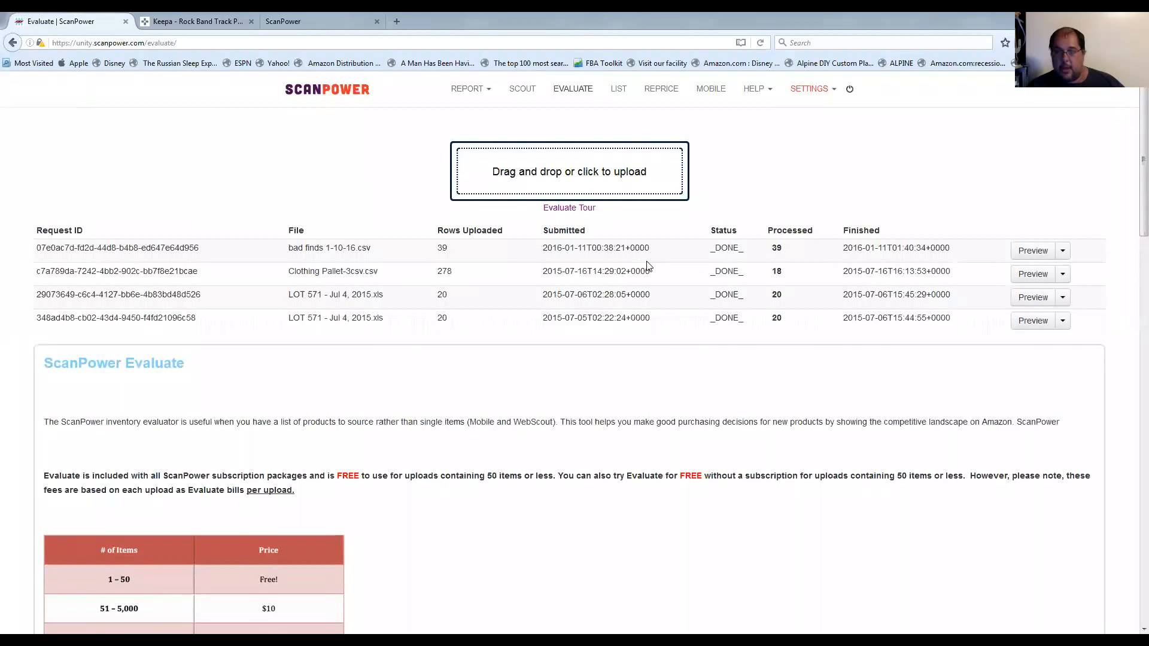
scroll(662, 302, "down", 1)
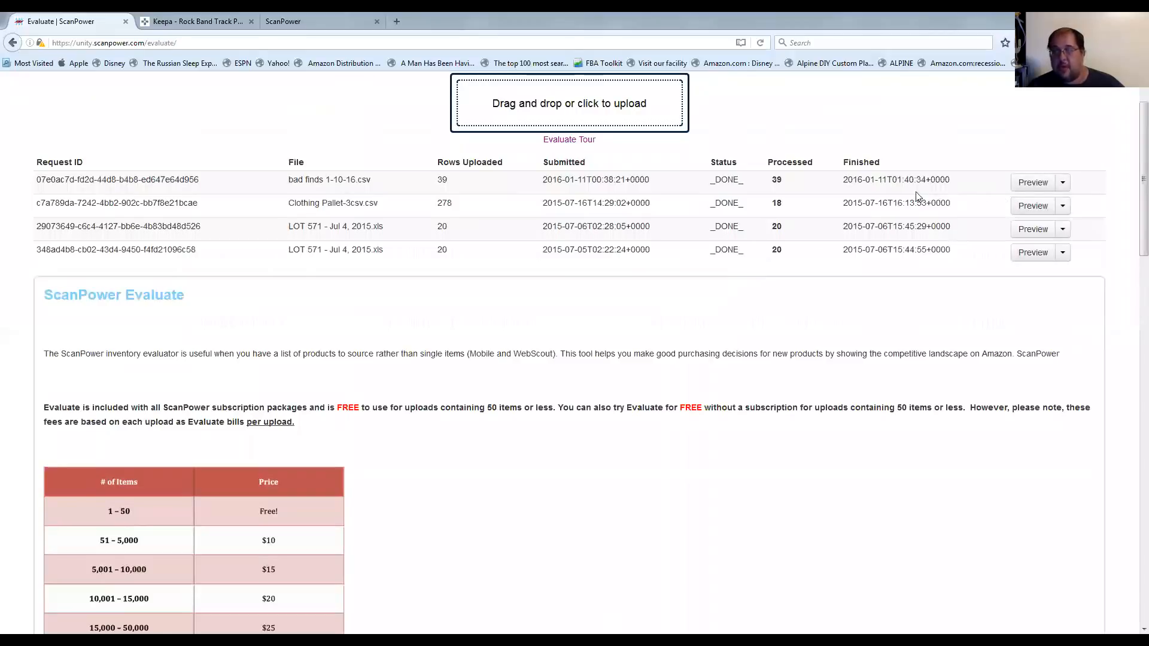
Show the additional actions available for the bad finds 1-10-16.csv request, and dismiss them.
left_click(1061, 185)
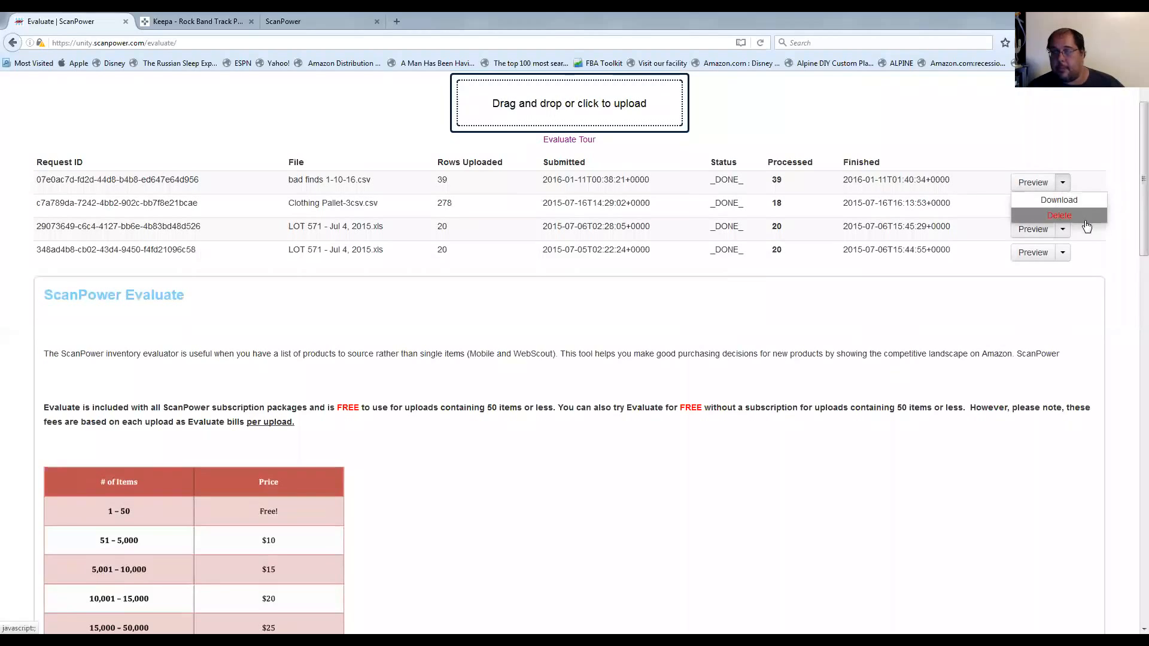
left_click(1117, 229)
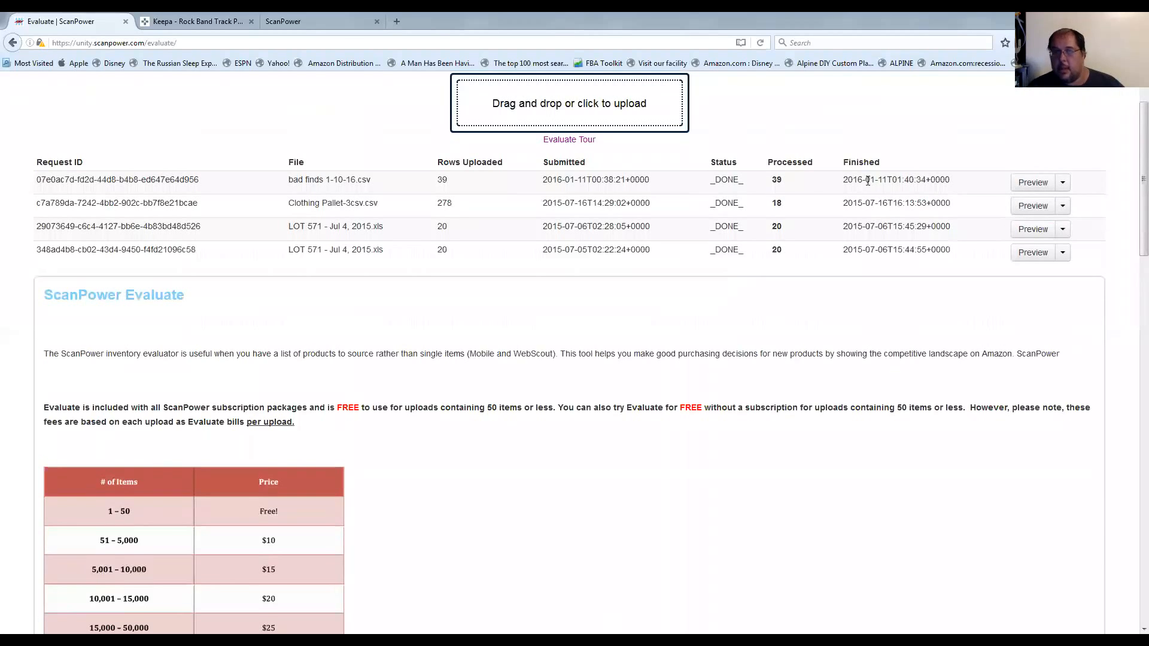
scroll(754, 207, "up", 2)
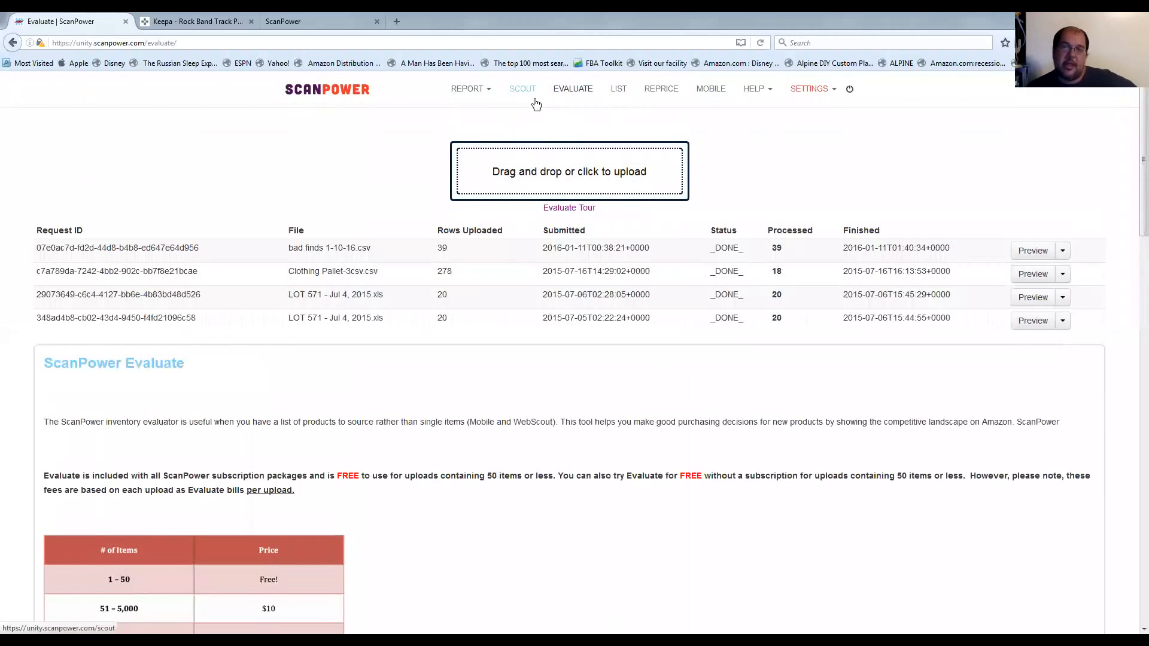
Show the Scout section's product search field, and return to the Evaluate section.
left_click(516, 98)
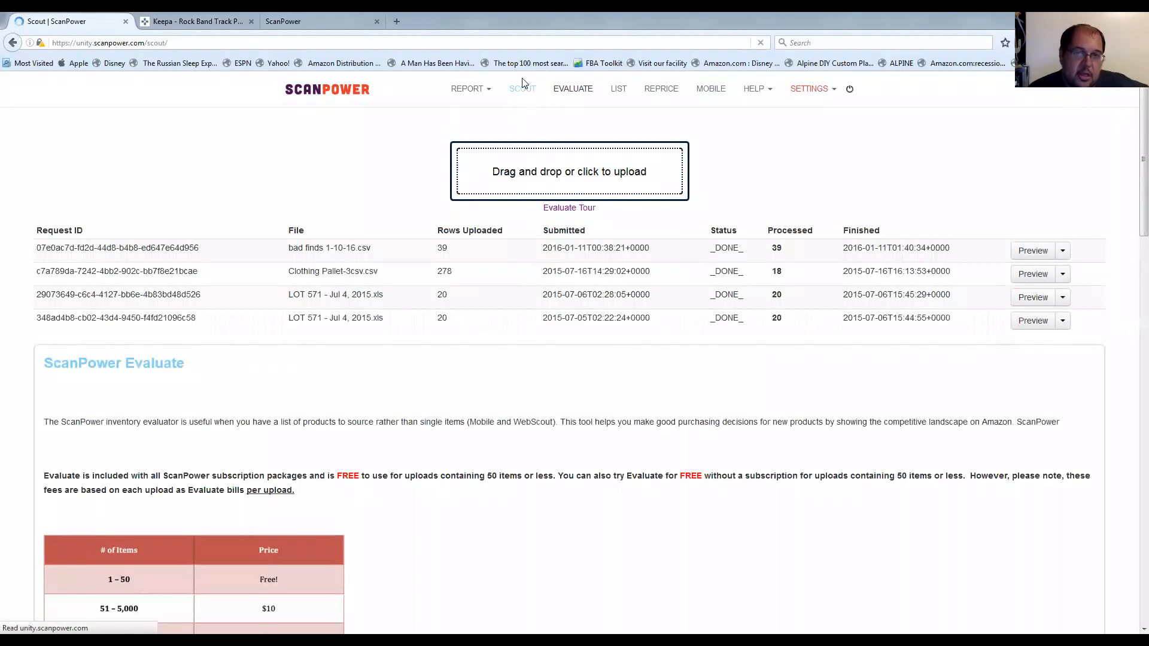
left_click(574, 126)
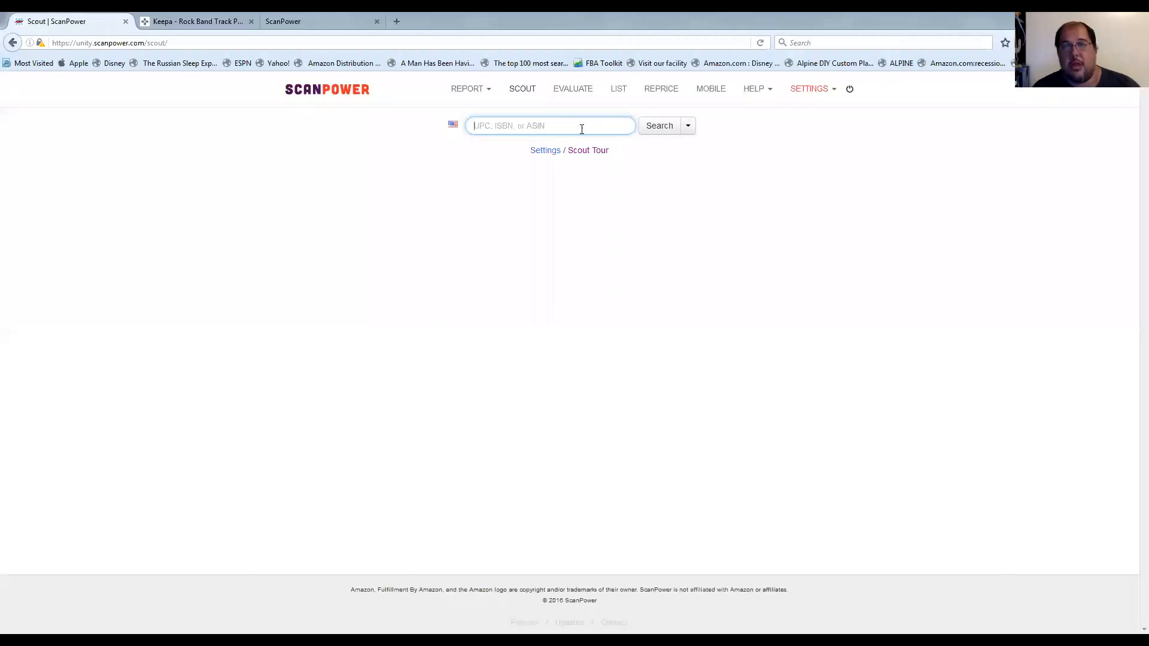
left_click(574, 89)
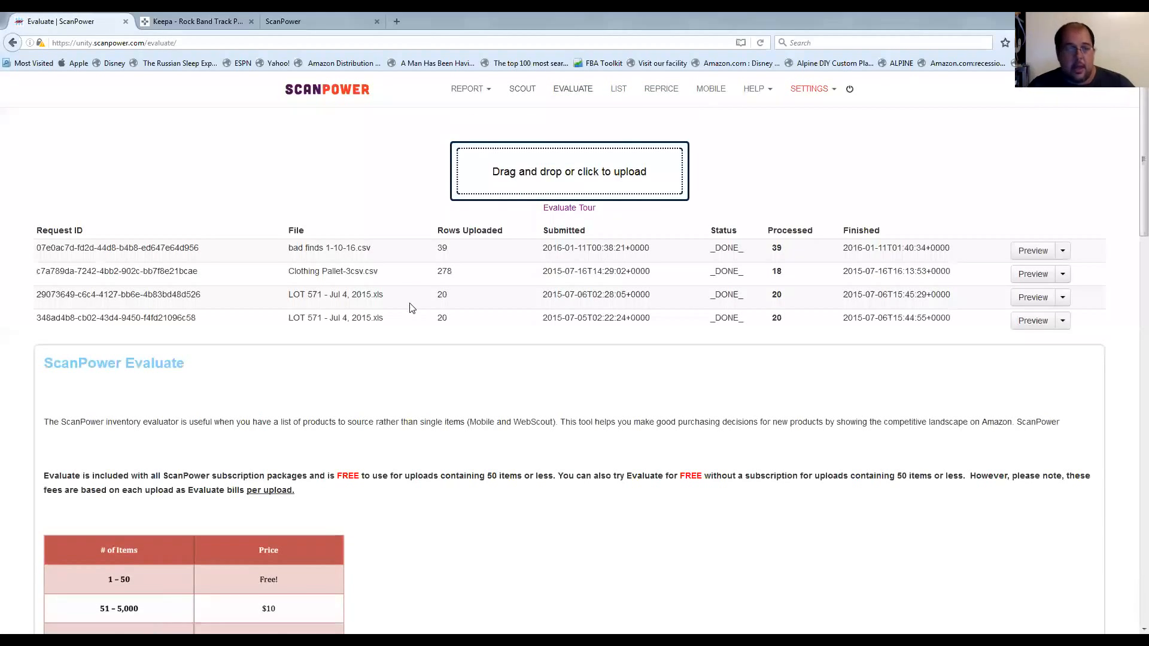
Open the evaluate-template.csv sample template in Excel, and fit the upc and userdef1 columns to their contents.
scroll(416, 323, "down", 2)
scroll(416, 324, "down", 6)
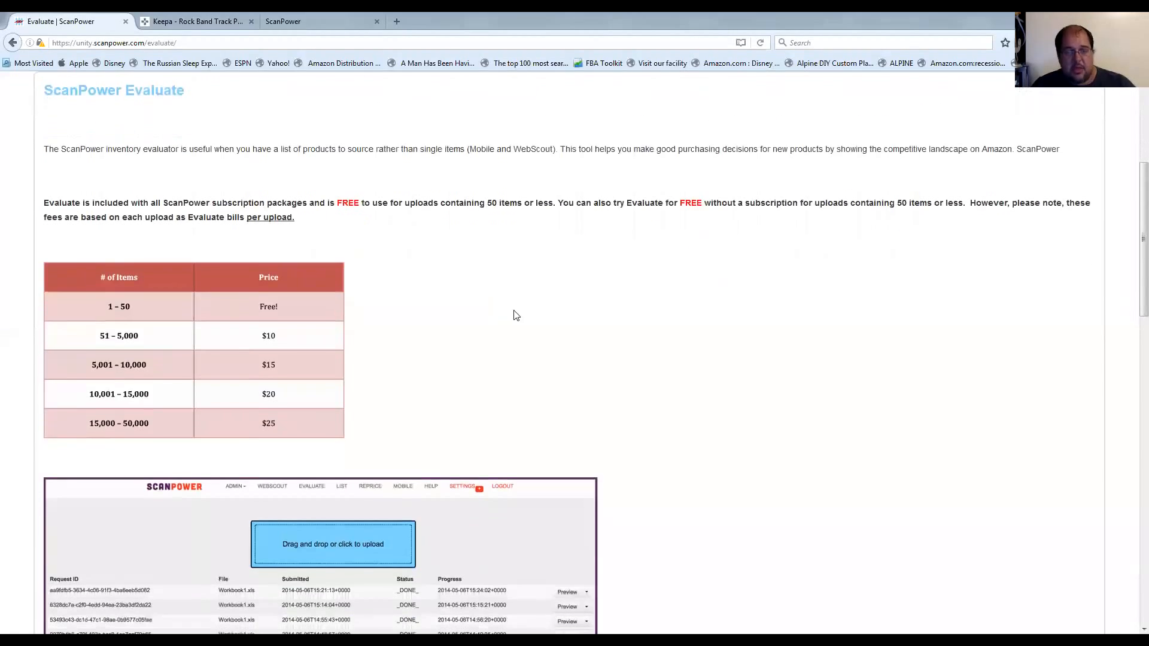
scroll(562, 333, "down", 20)
scroll(562, 333, "up", 7)
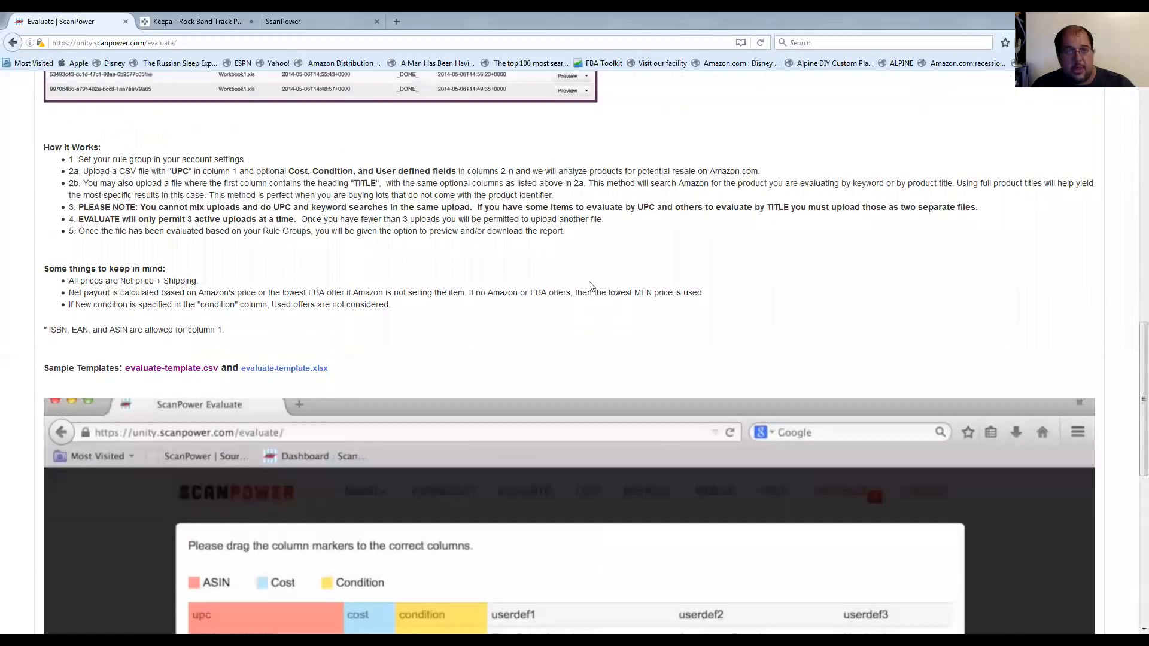
left_click(184, 371)
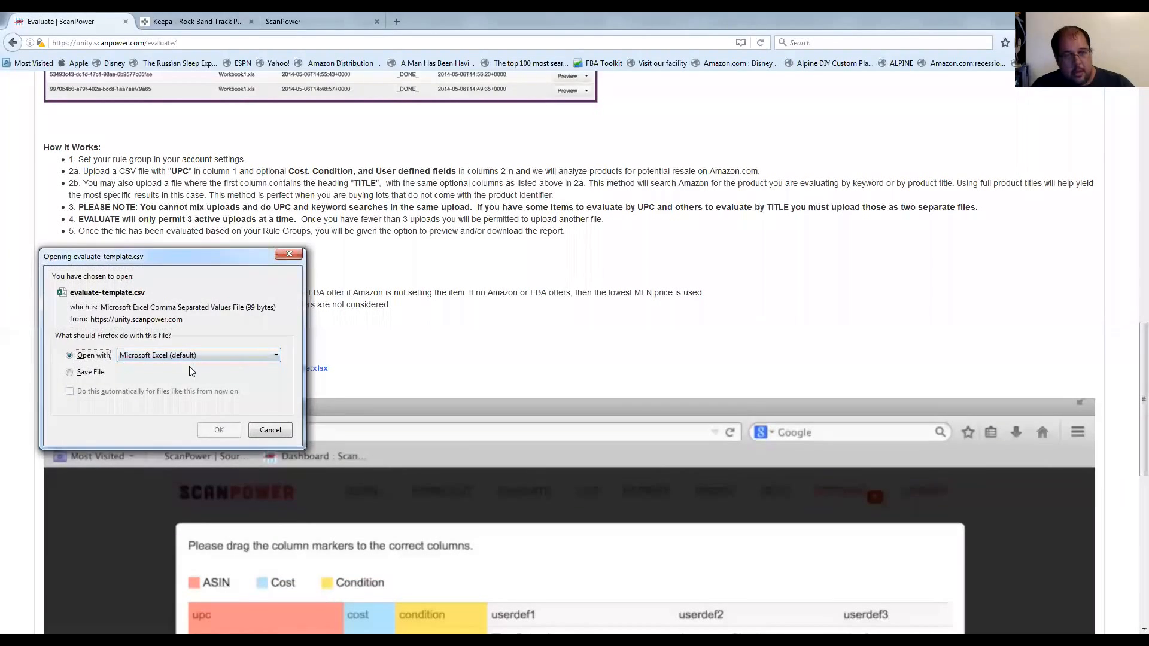
left_click(219, 430)
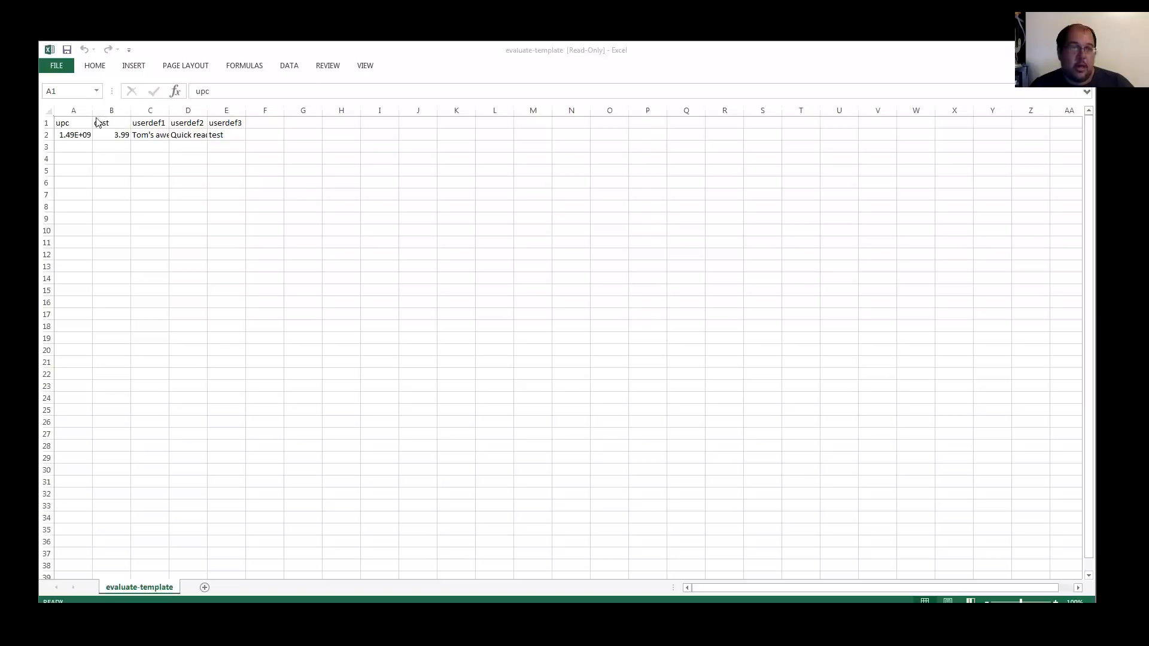
double_click(93, 110)
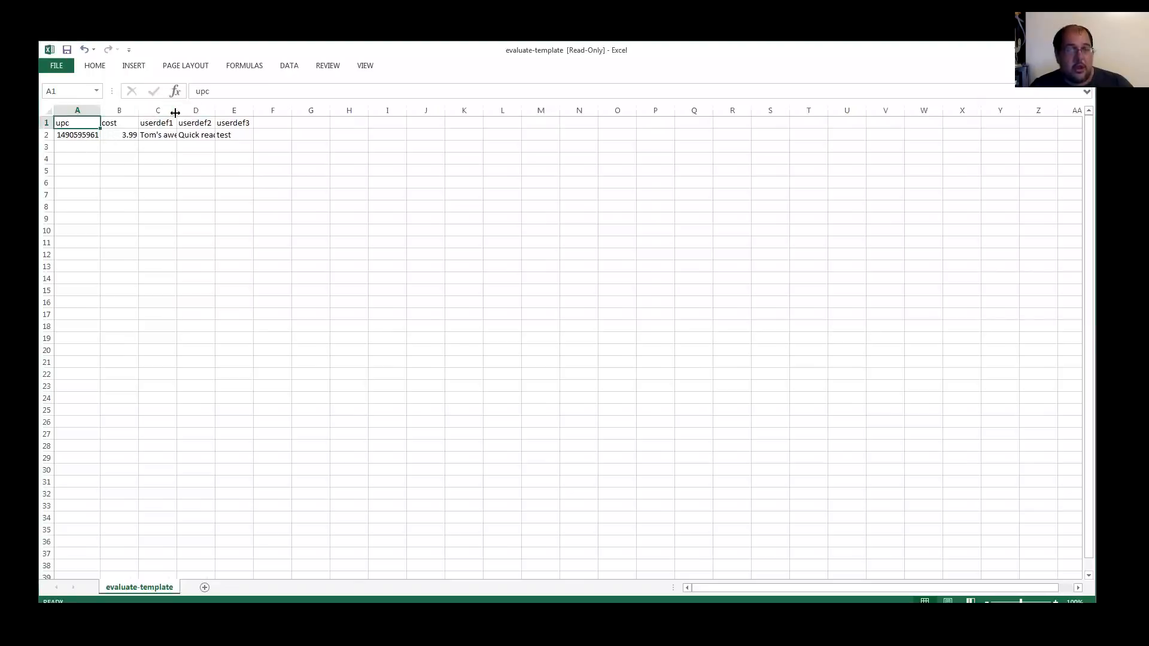
double_click(176, 110)
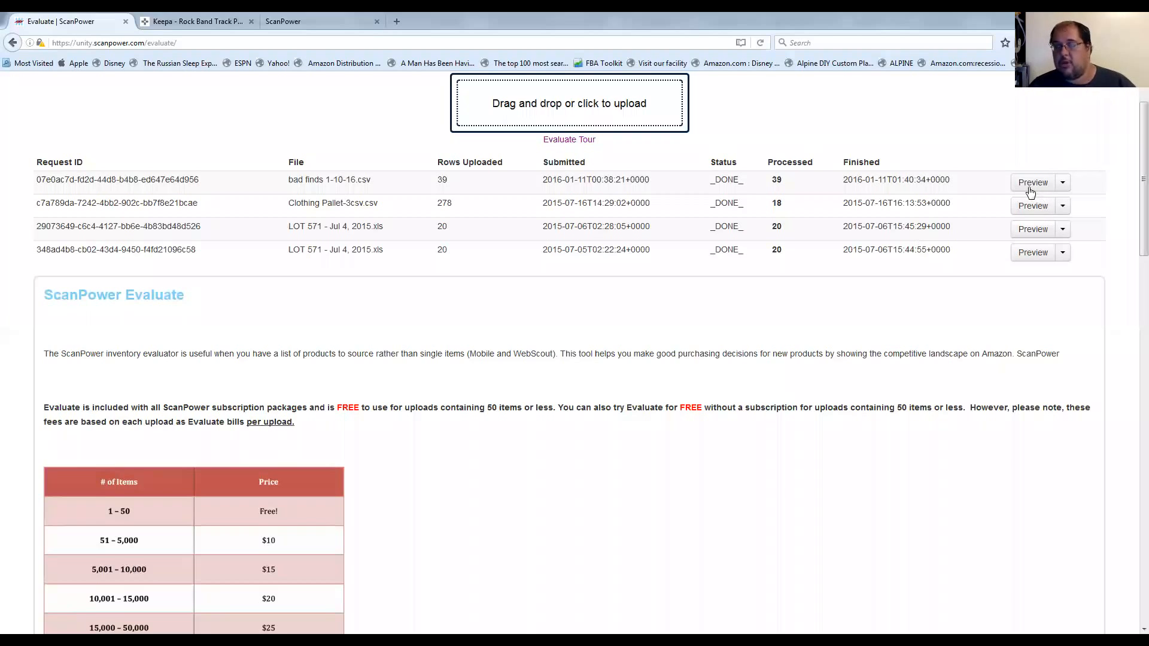
Preview the bad finds 1-10-16.csv evaluation in the browser and examine its columns from keyword through userdef3, returning to the first columns.
left_click(1032, 184)
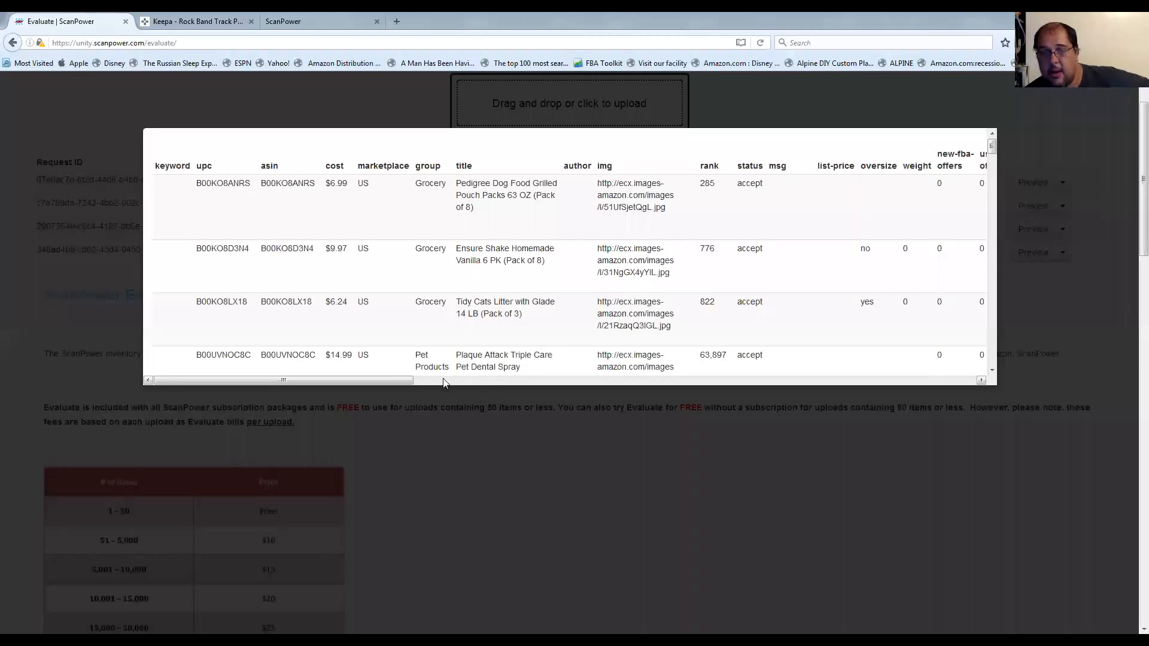
left_click_drag(397, 380, 505, 381)
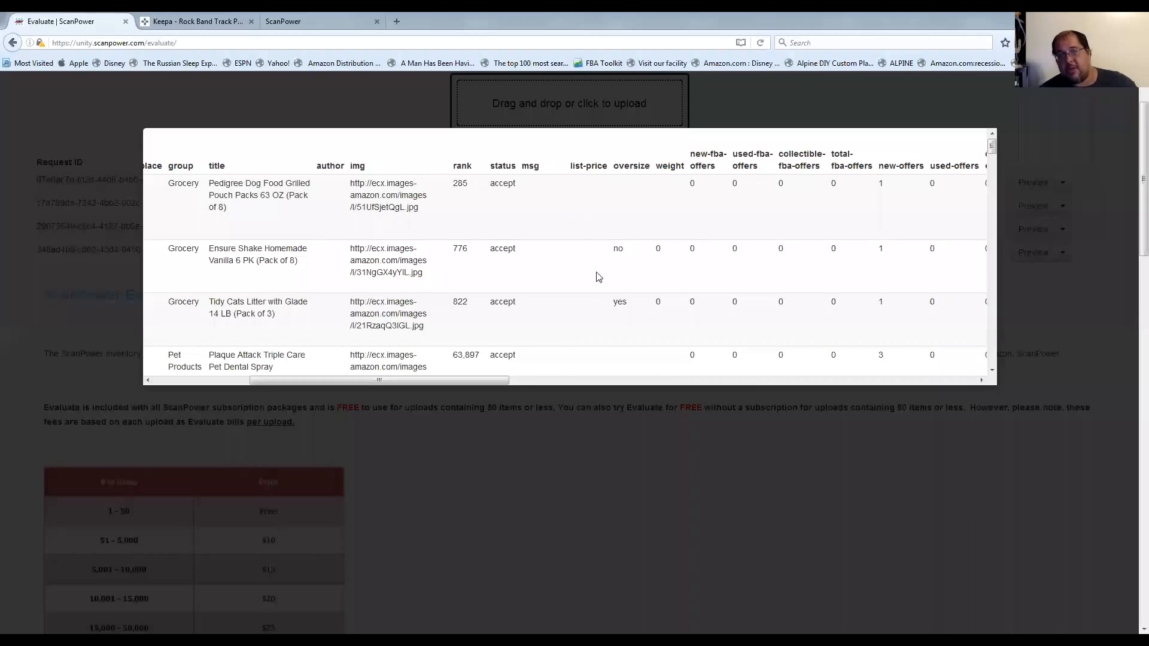
left_click_drag(470, 381, 649, 393)
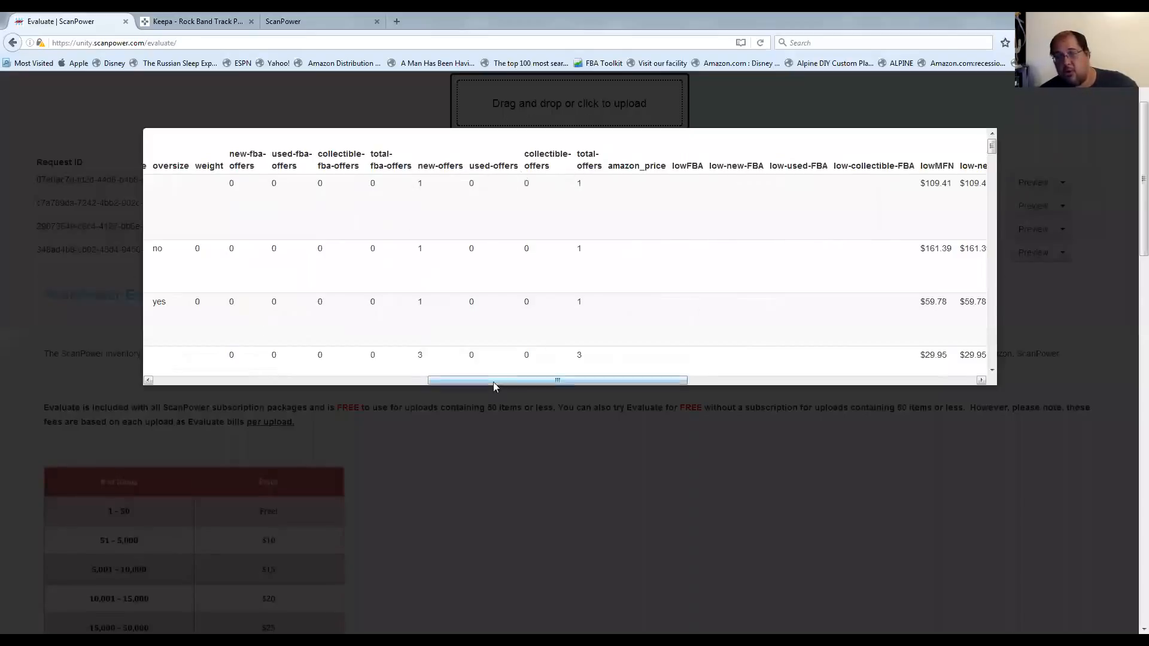
left_click_drag(560, 378, 711, 378)
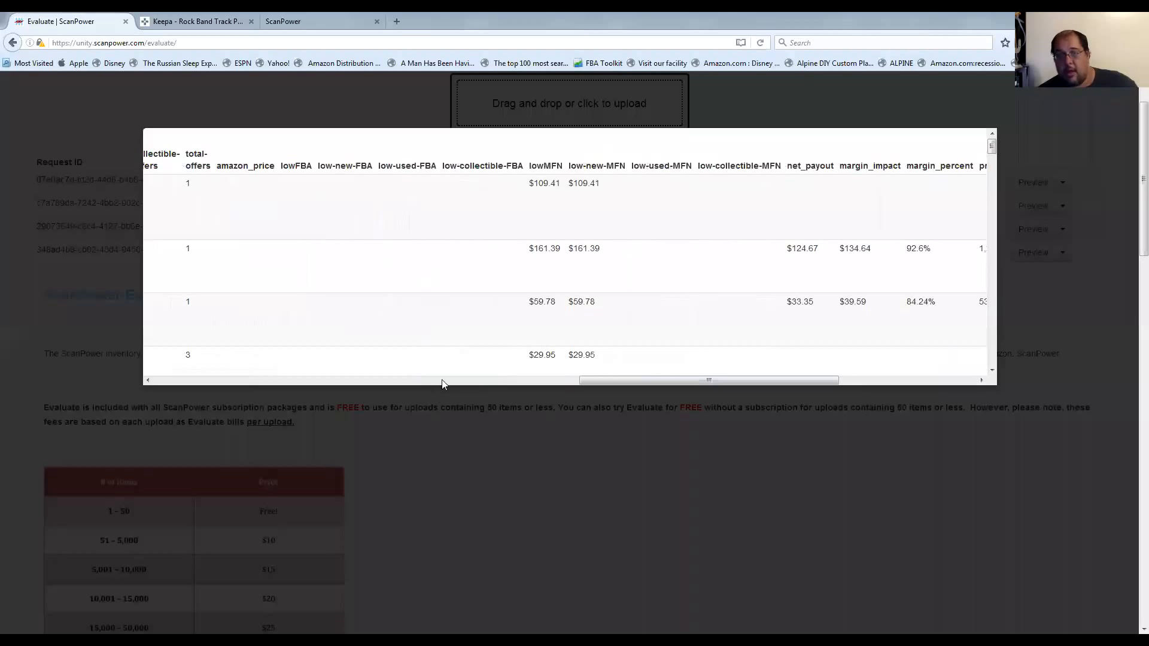
left_click_drag(617, 379, 730, 380)
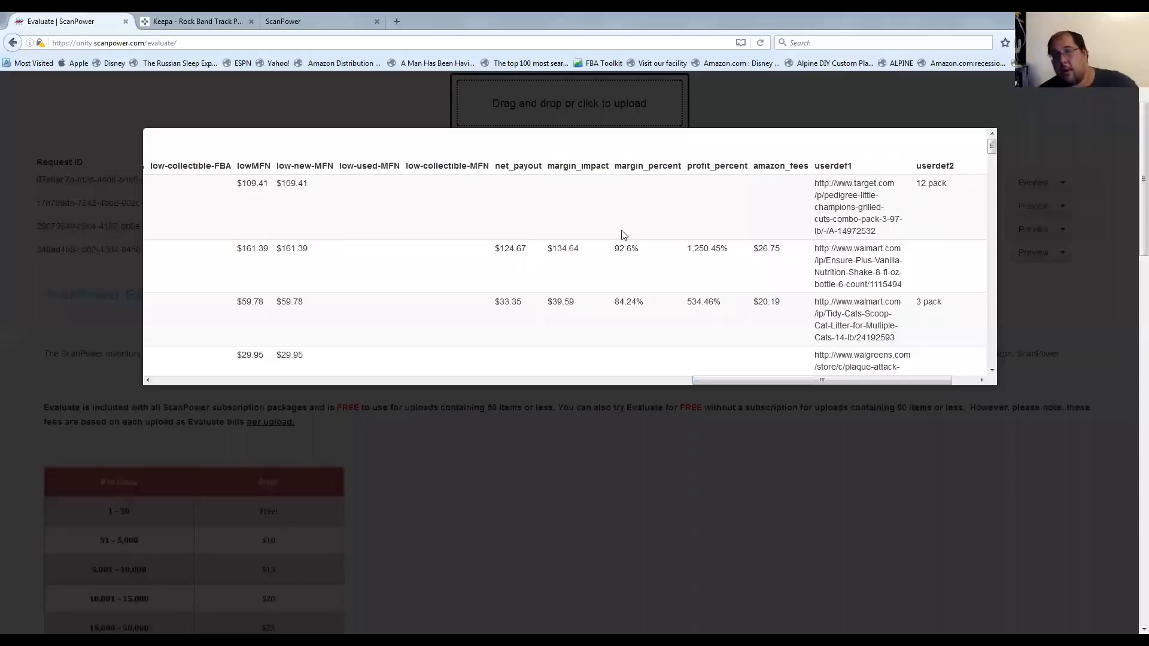
left_click_drag(721, 379, 815, 374)
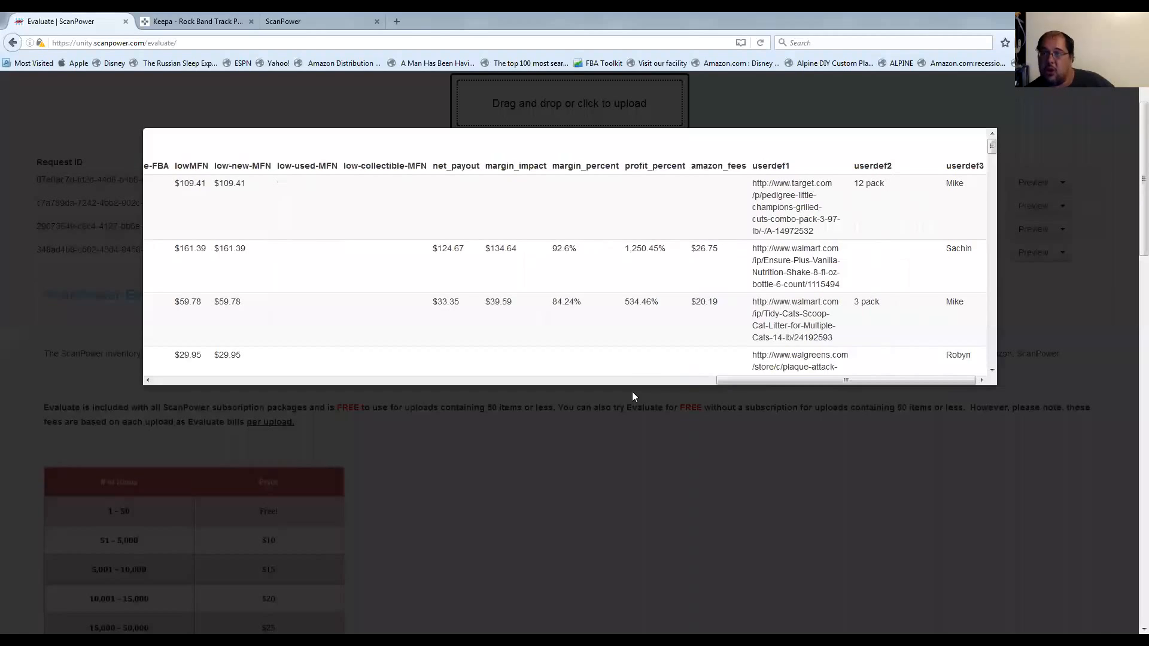
left_click_drag(740, 382, 221, 332)
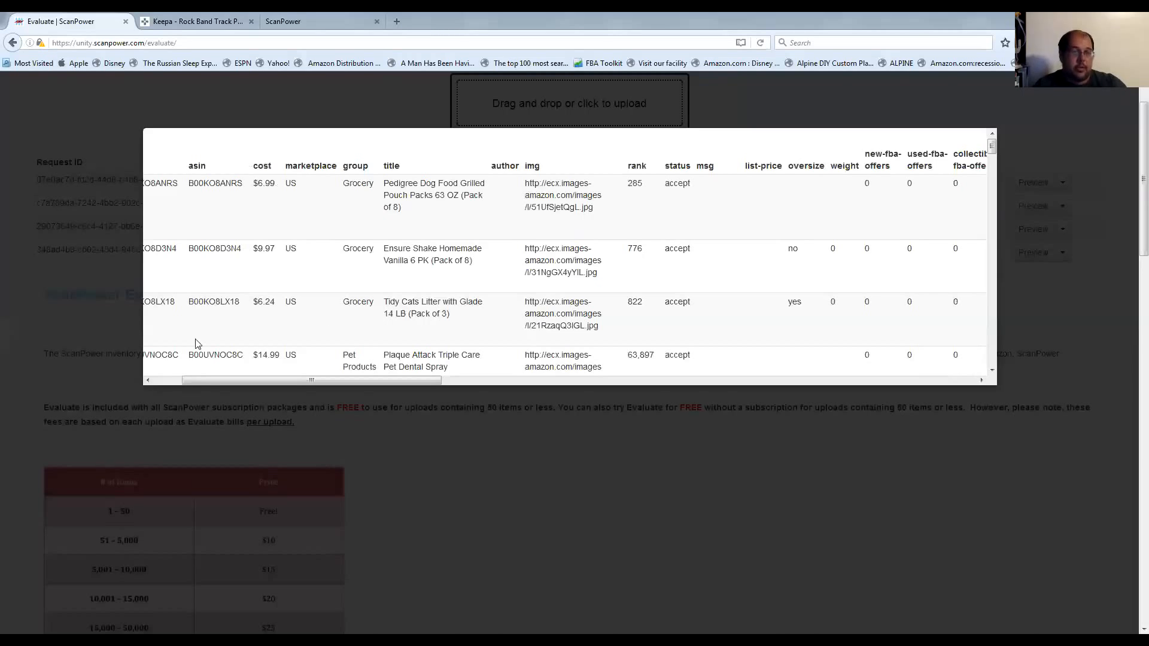
left_click(167, 381)
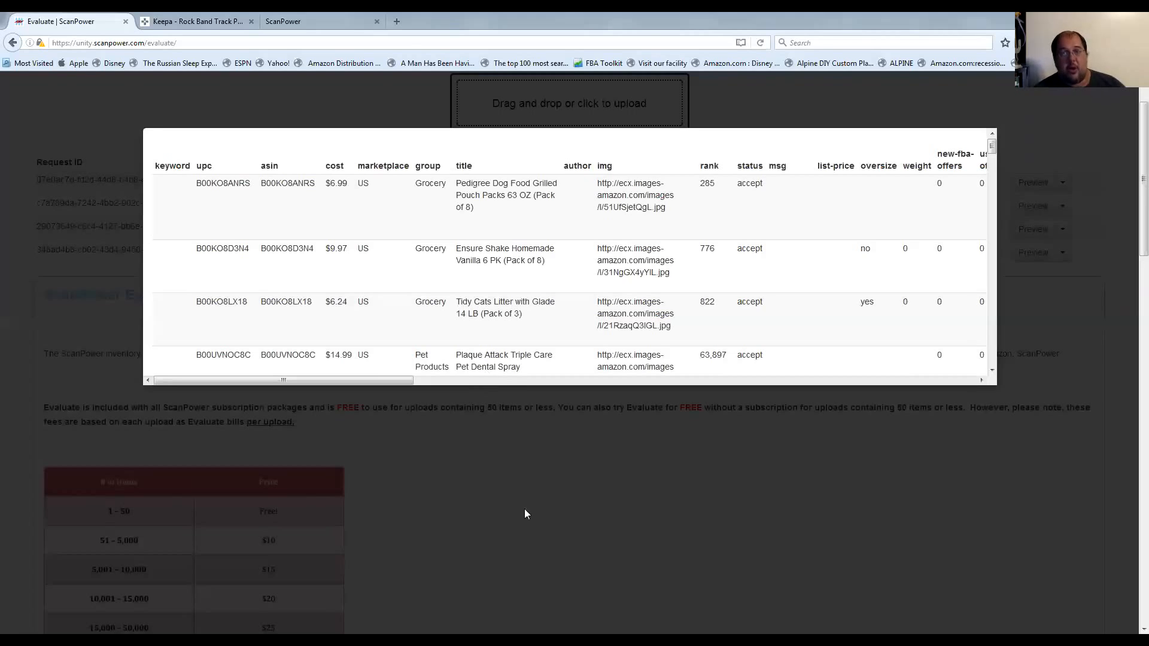
Close the evaluation preview and view the Evaluate price table by number of items.
left_click(445, 478)
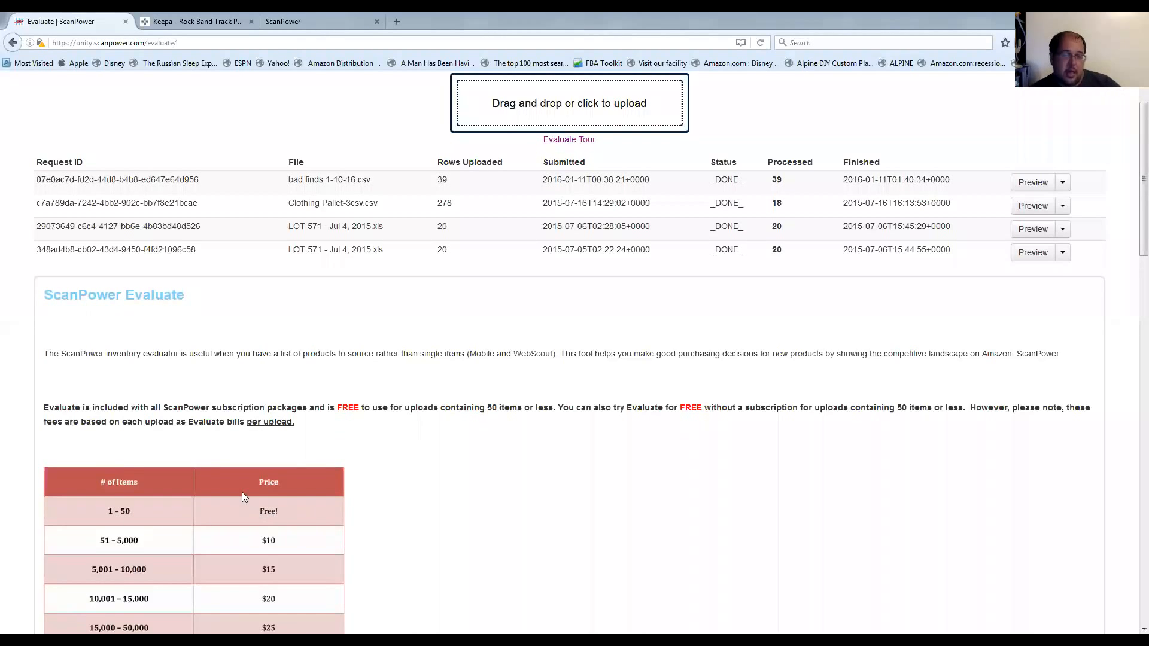
scroll(246, 492, "down", 3)
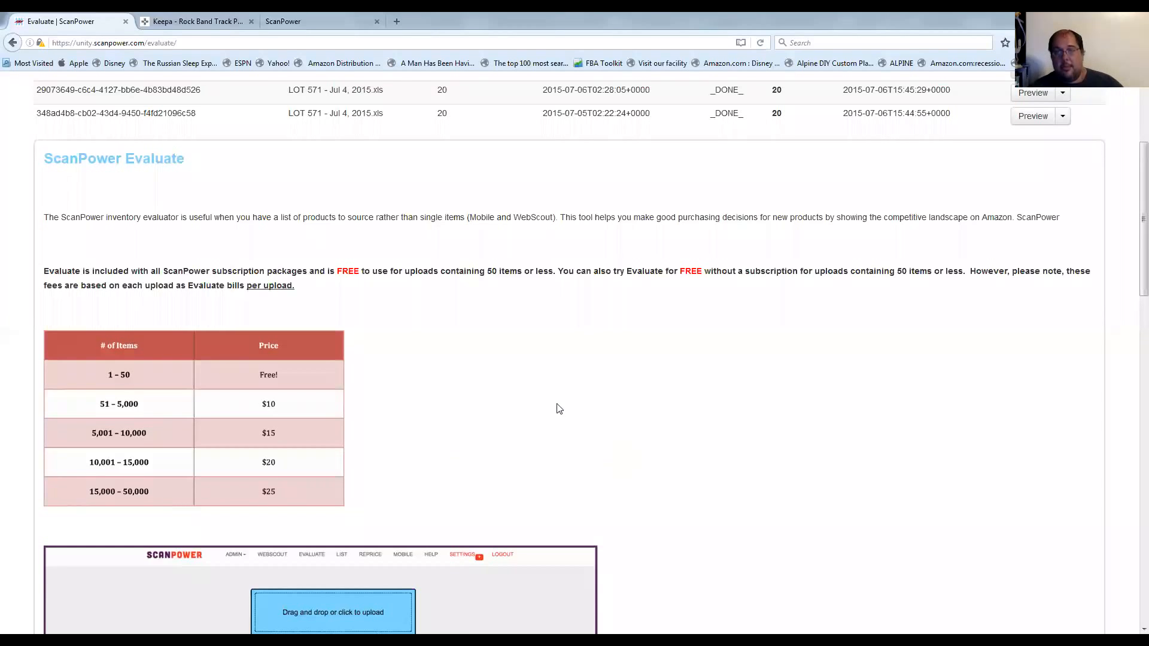
Open the Sources report and look through its supplier list and the entry form for source details.
scroll(555, 404, "up", 3)
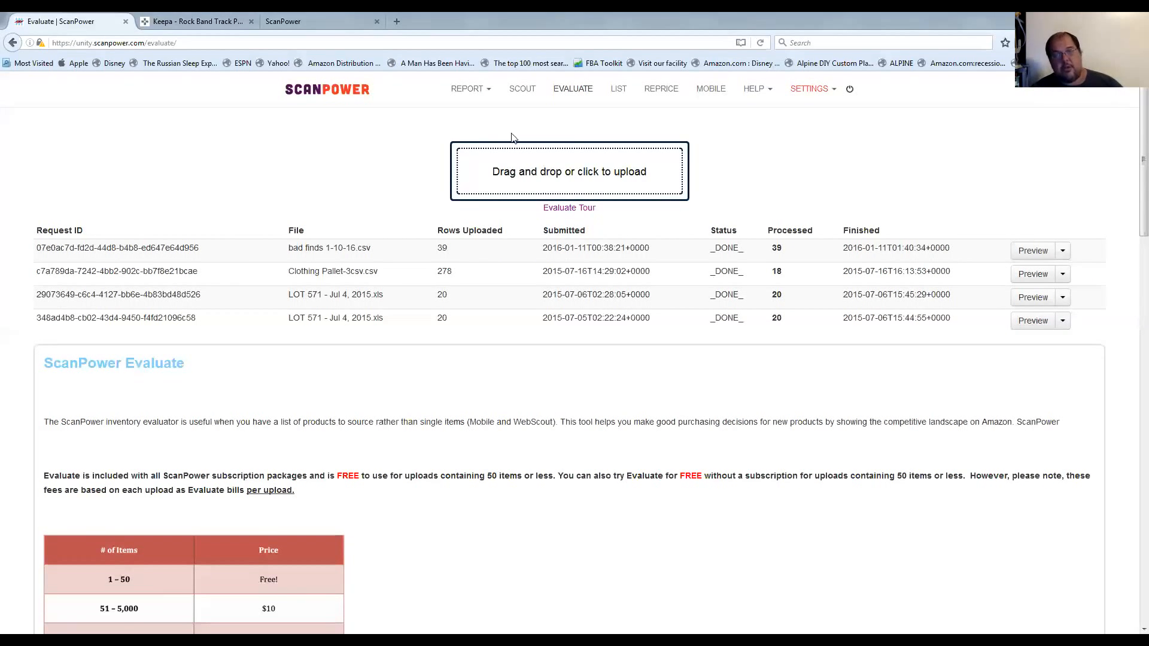
left_click(470, 90)
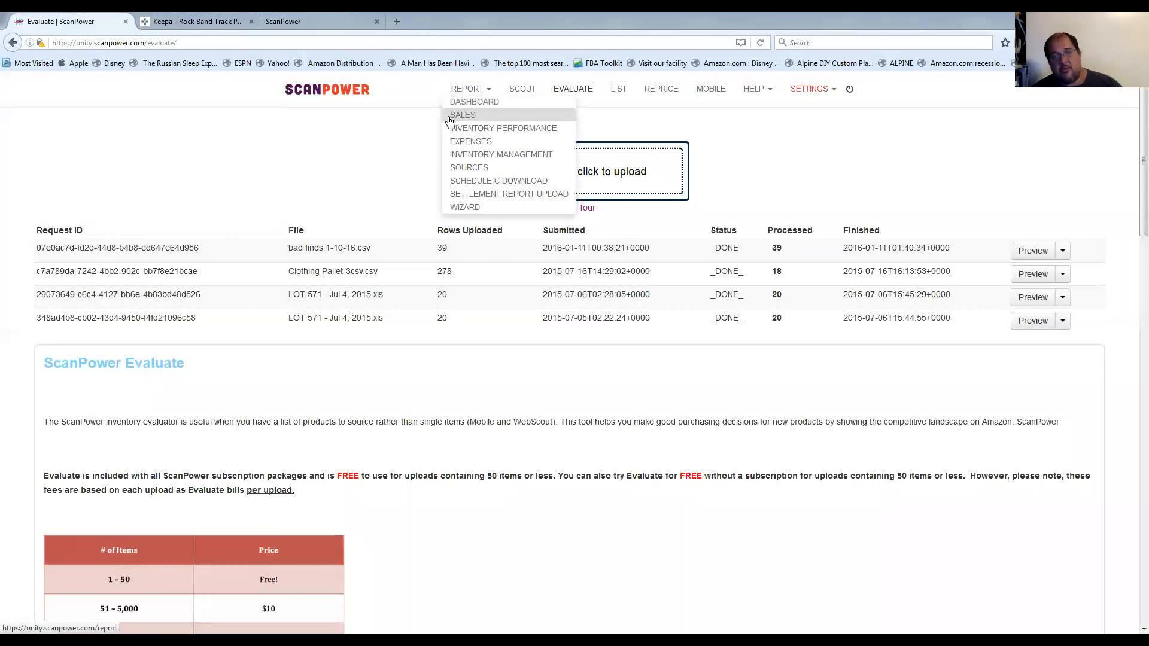
left_click(485, 170)
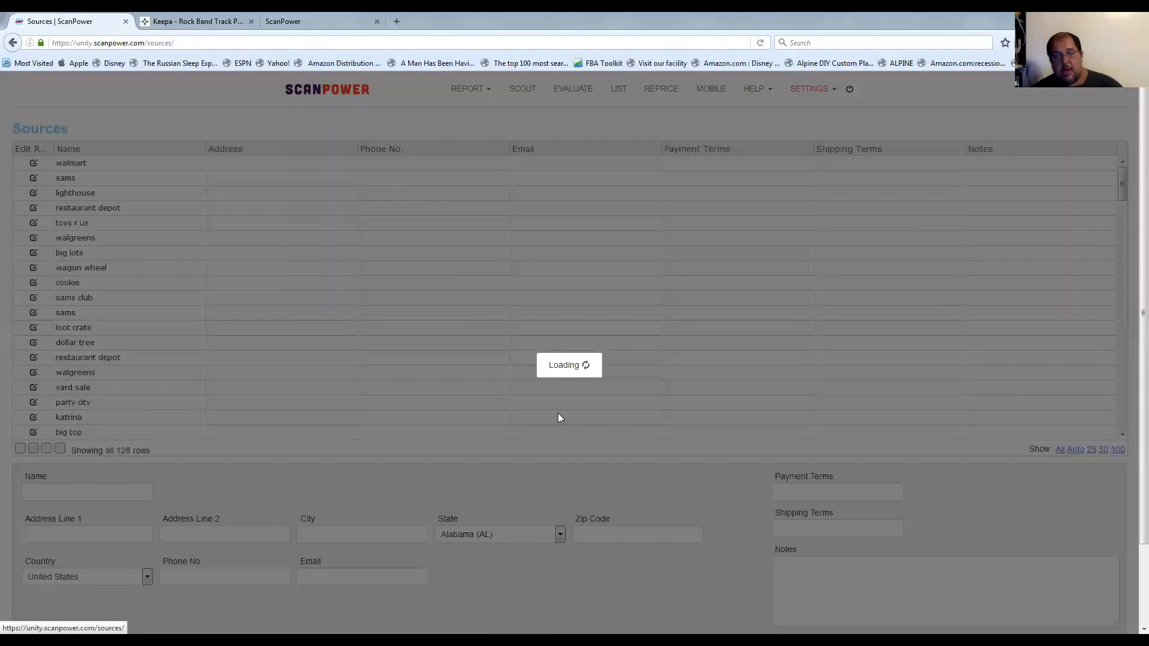
scroll(544, 323, "down", 10)
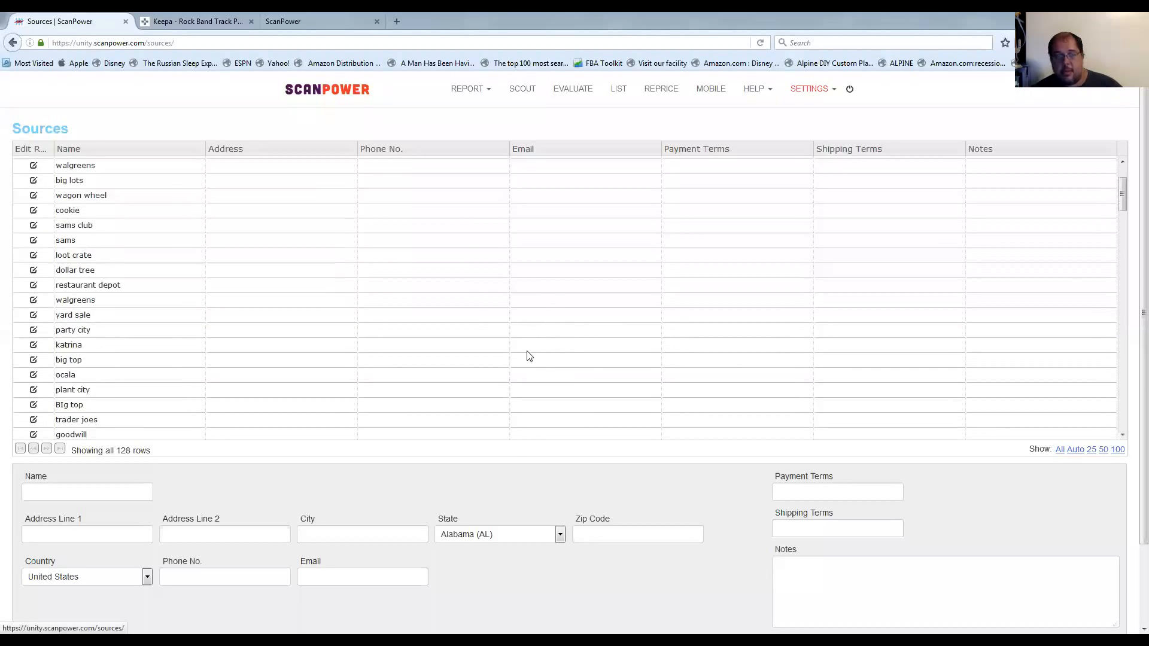
scroll(514, 479, "down", 2)
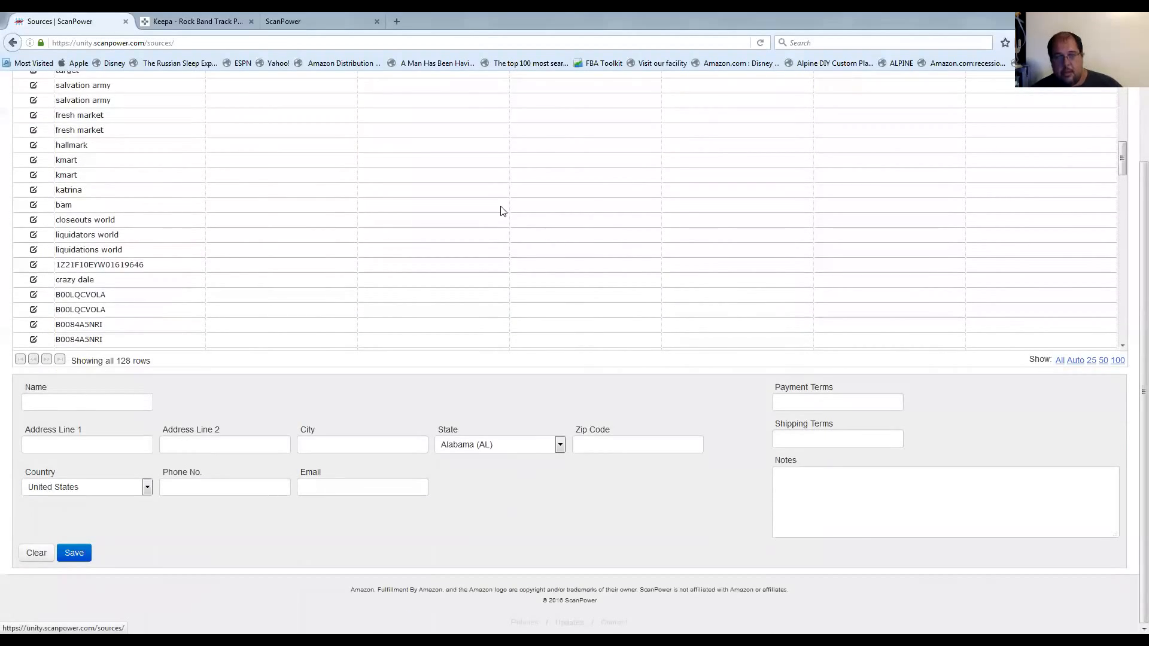
scroll(515, 431, "up", 5)
left_click(471, 90)
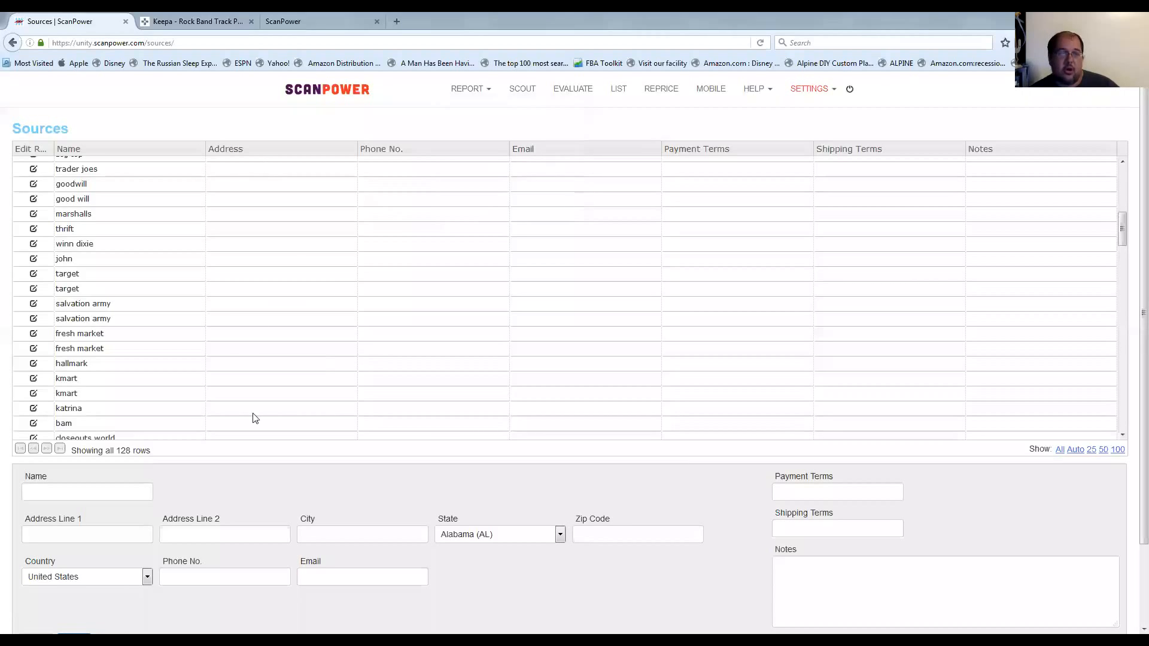
left_click(295, 219)
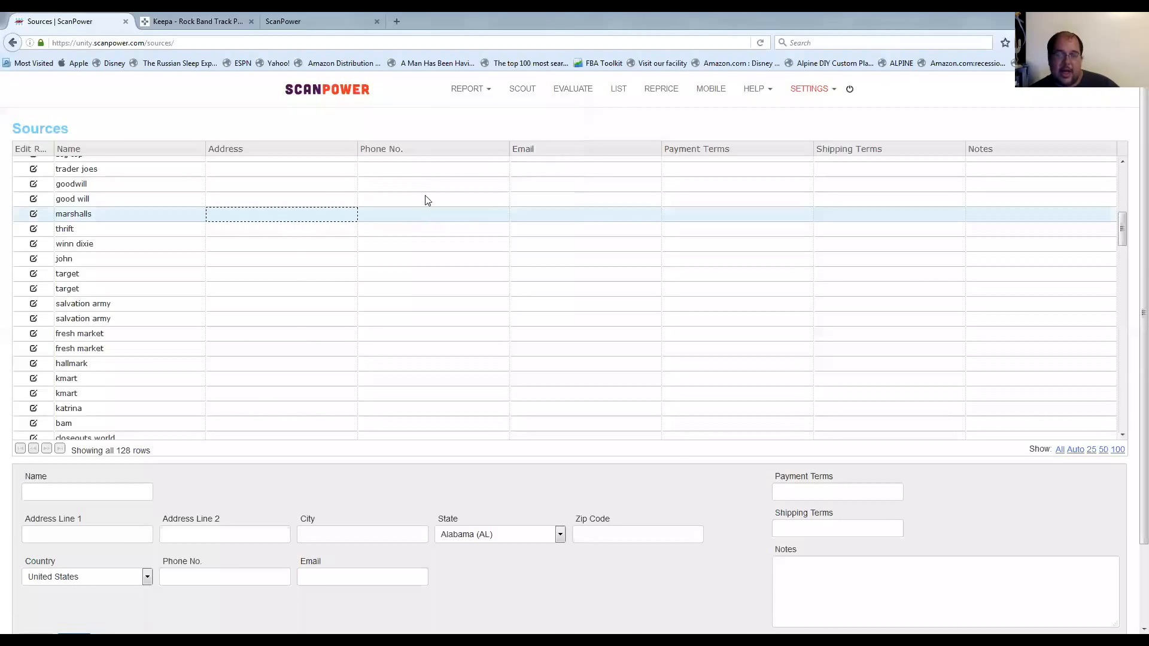
scroll(321, 364, "up", 5)
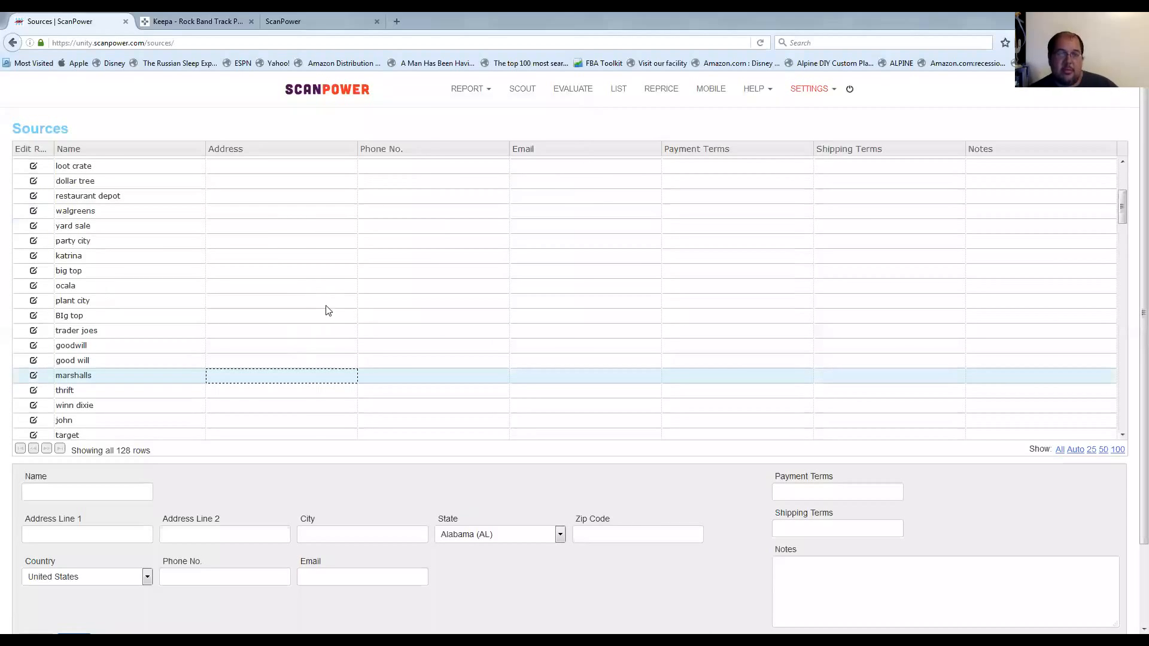
Return to the report dashboard and show the Data Usage details for the current and projected subscription plans.
left_click(462, 91)
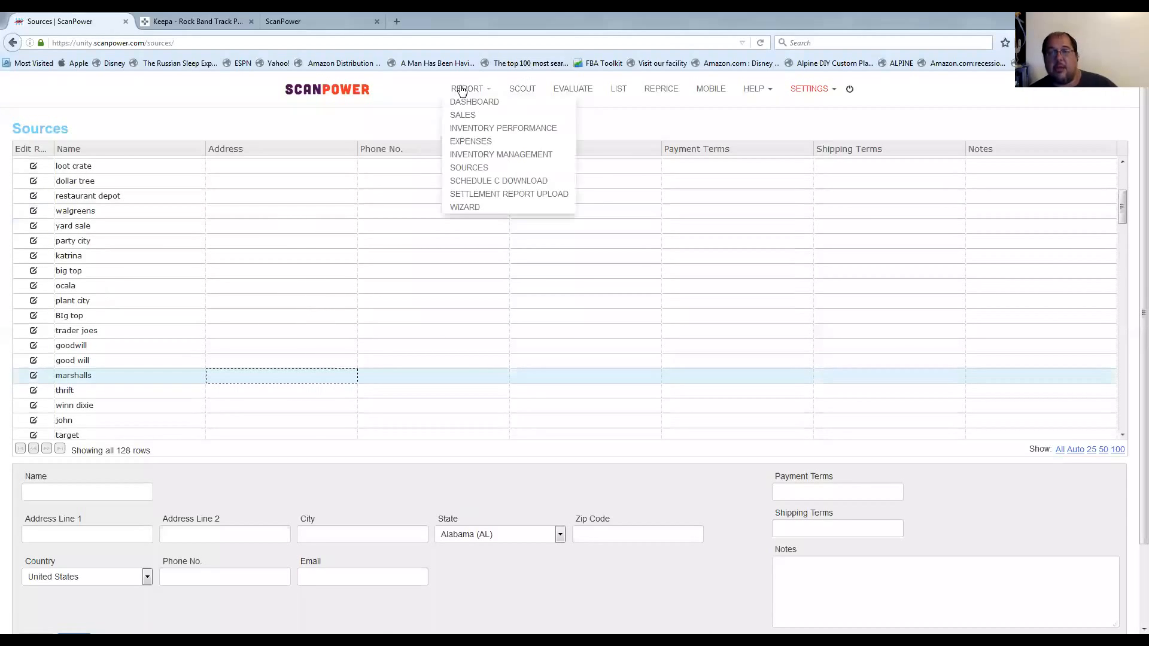
left_click(475, 104)
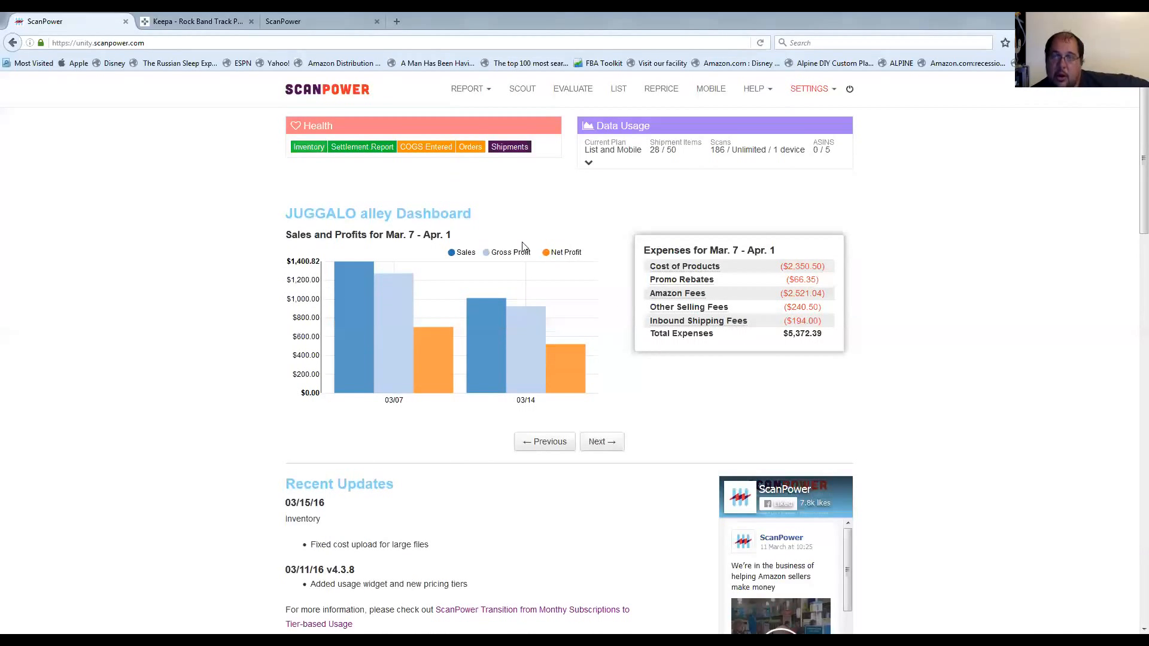
left_click(588, 162)
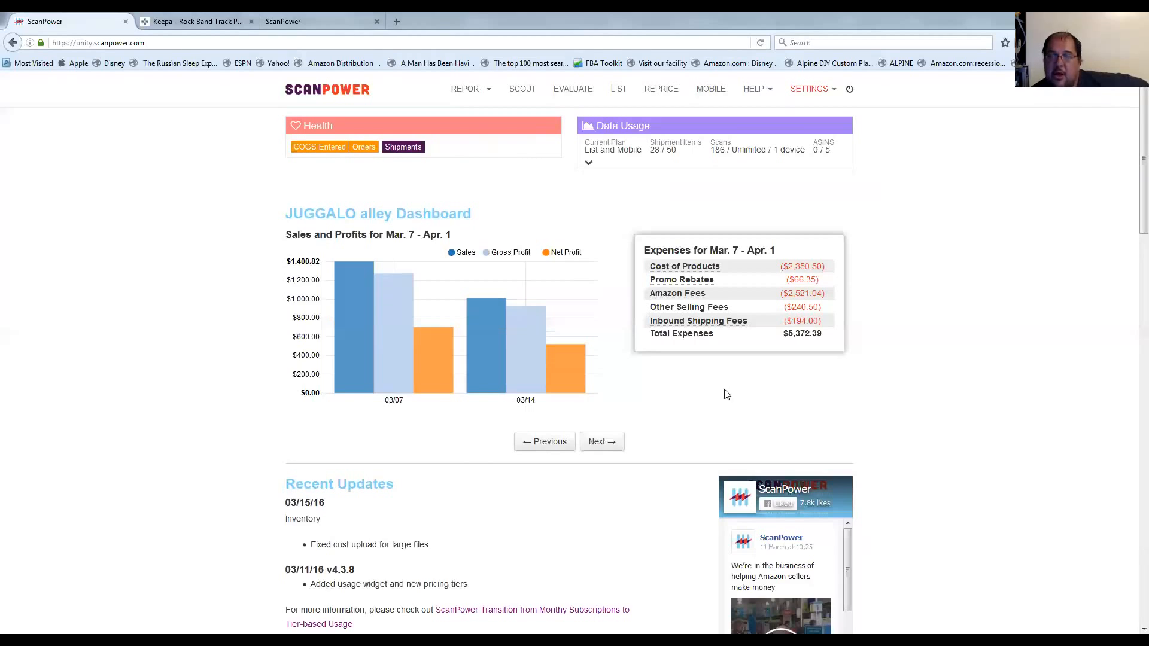
mouse_move(739, 189)
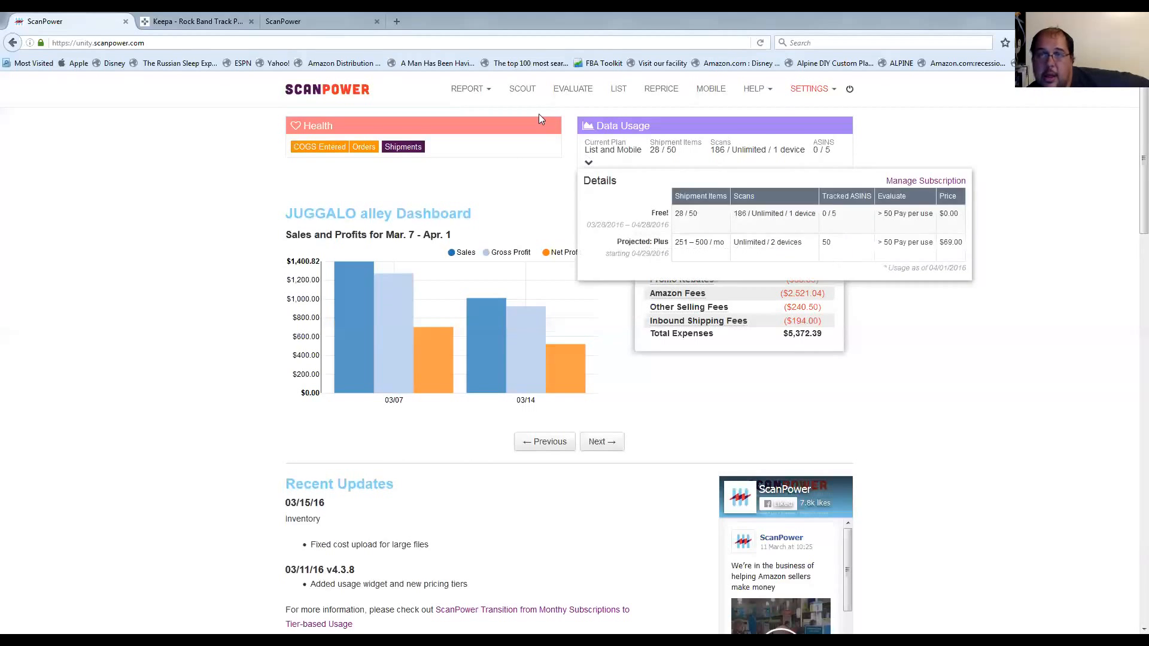
Open the Scout section.
left_click(523, 91)
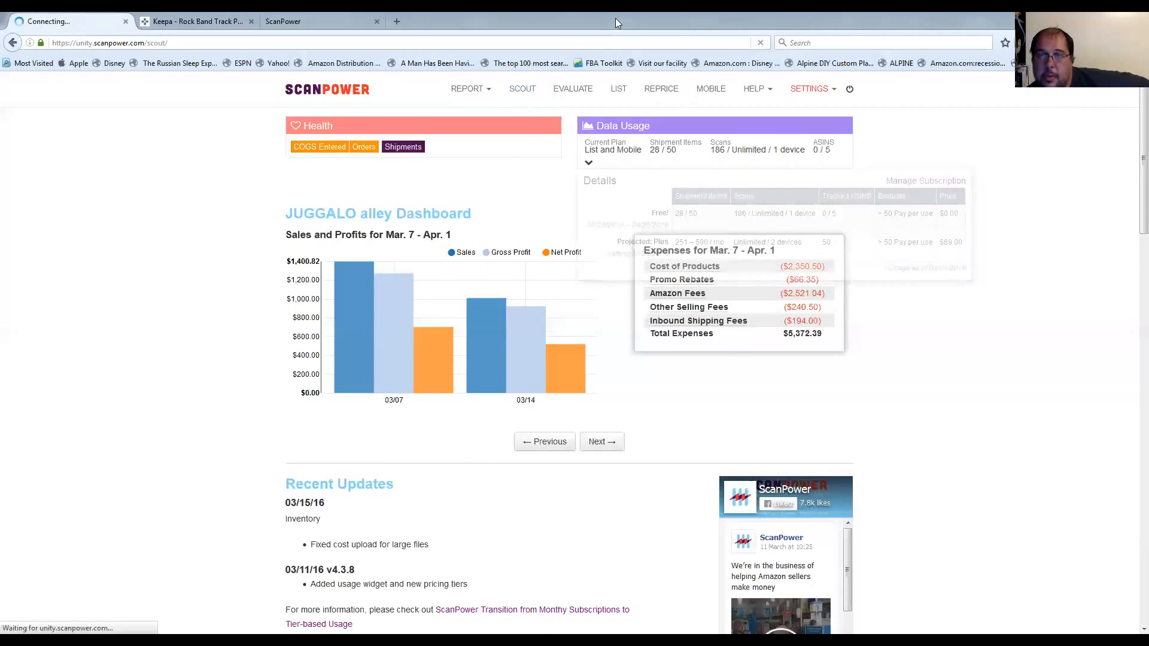